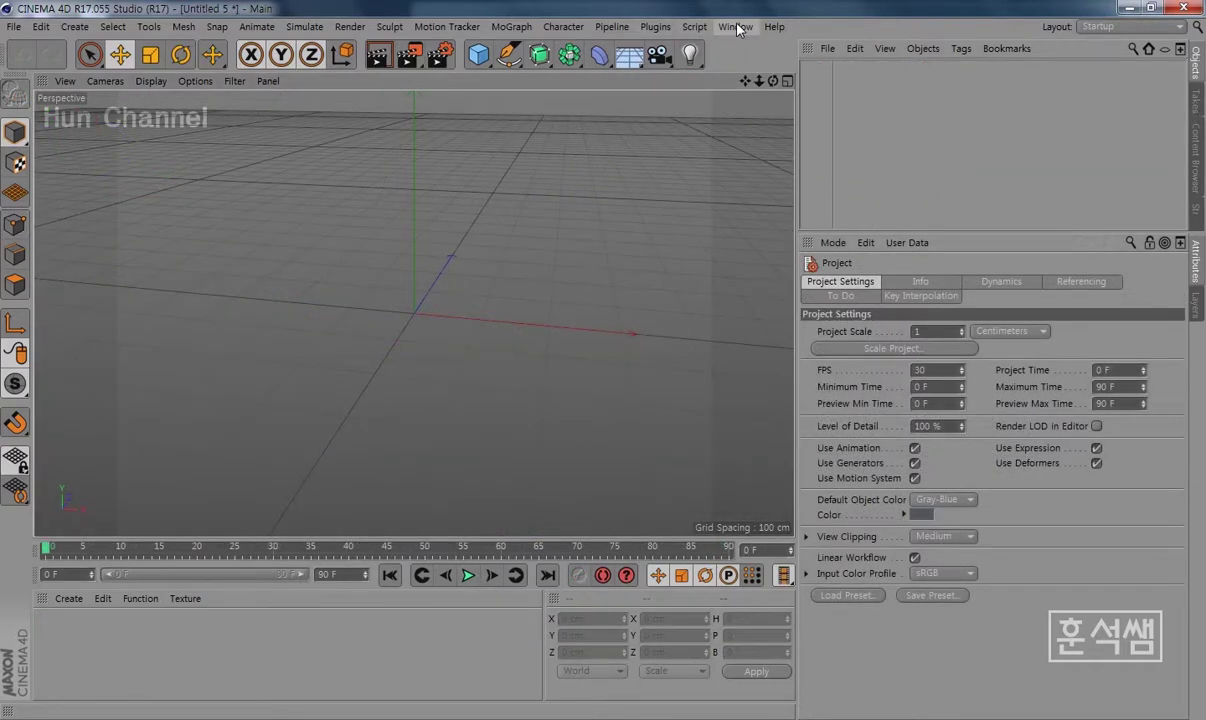
# Switch to the 9-4 Emitter와 Dynamic.c4d scene and select its Floor and Cube objects together.
pyautogui.click(737, 28)
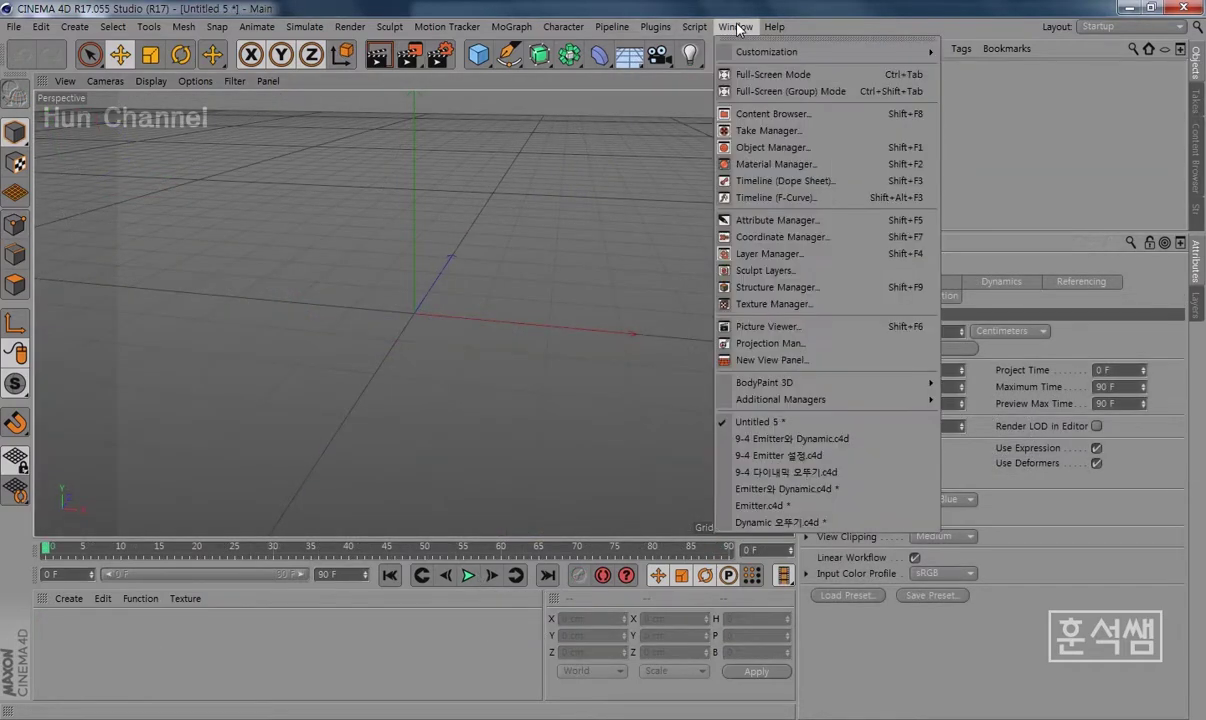
pyautogui.click(771, 448)
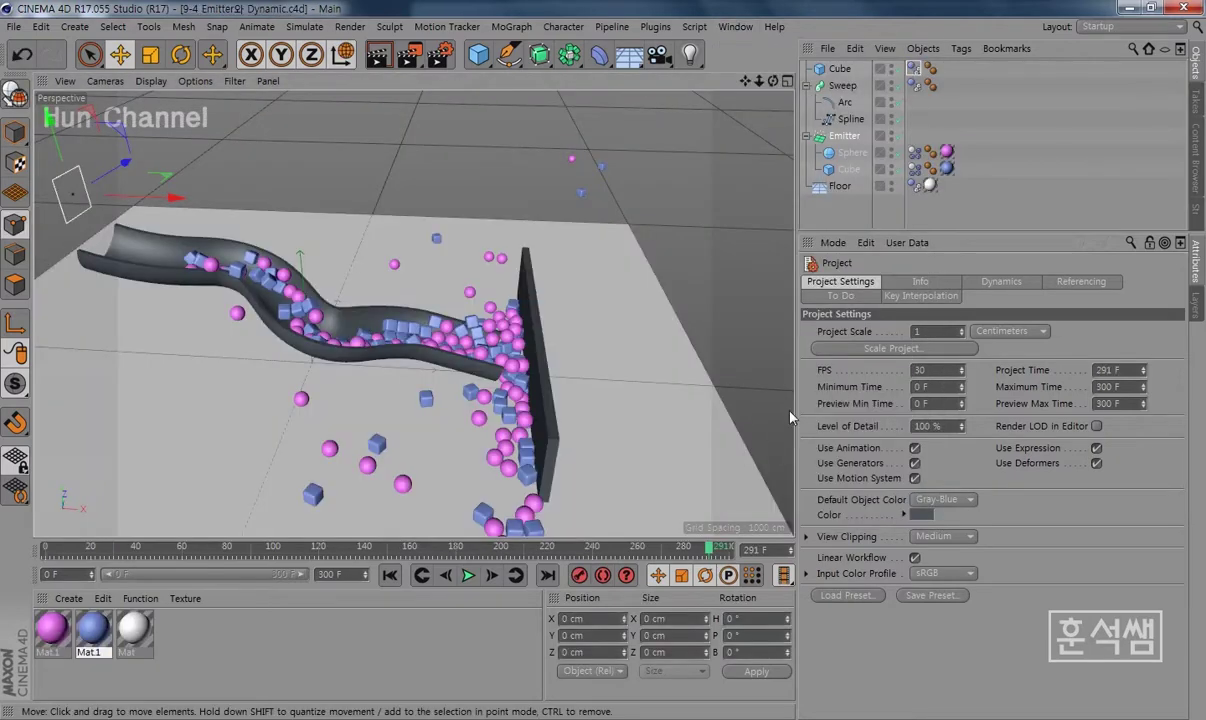
pyautogui.click(840, 187)
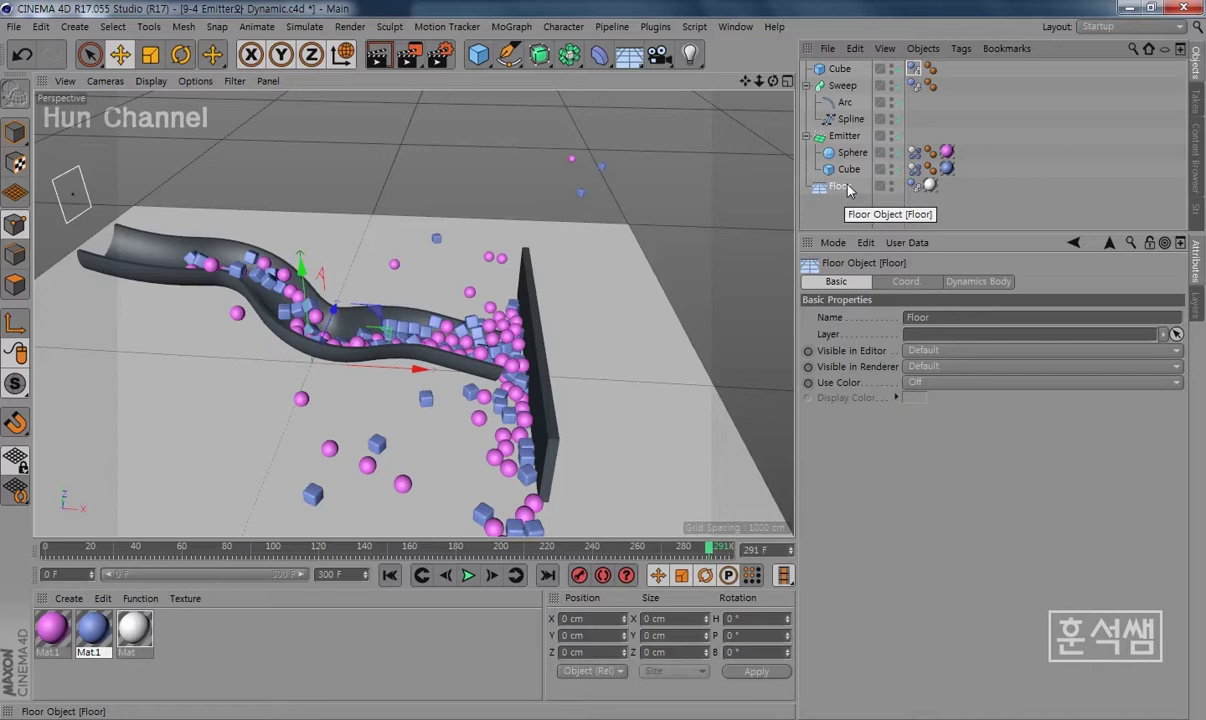
pyautogui.keyDown('ctrl'); pyautogui.click(849, 170); pyautogui.keyUp('ctrl')
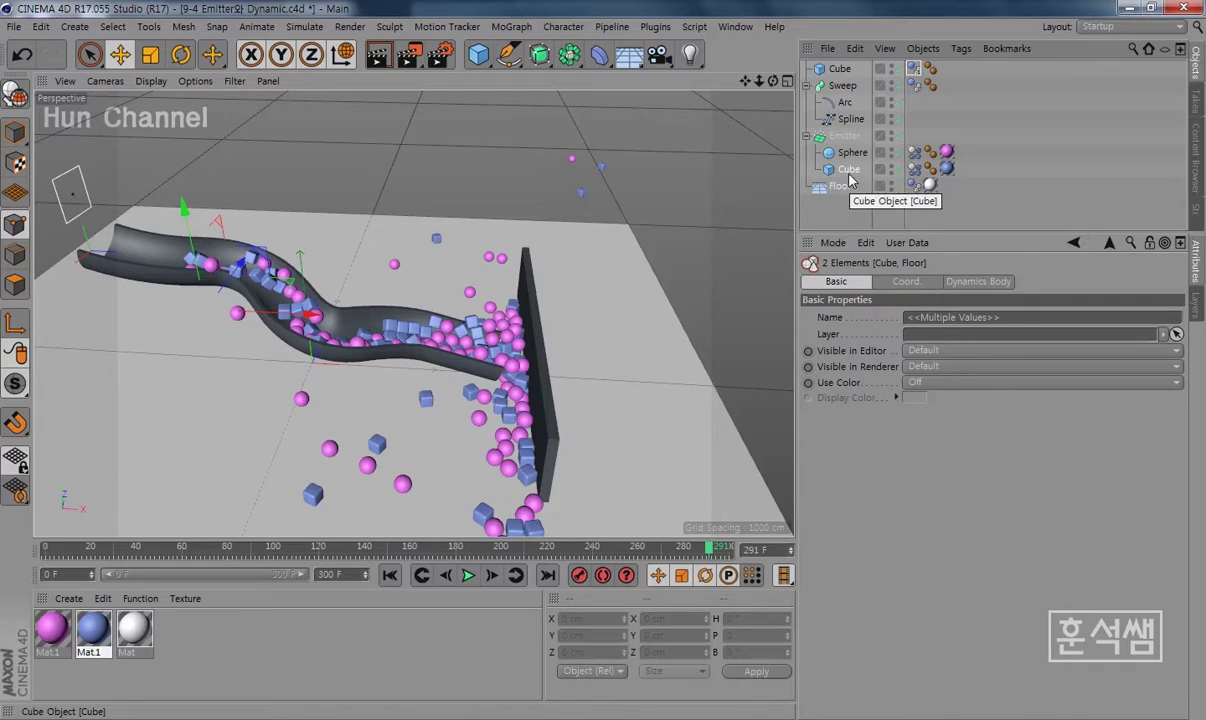
pyautogui.click(736, 28)
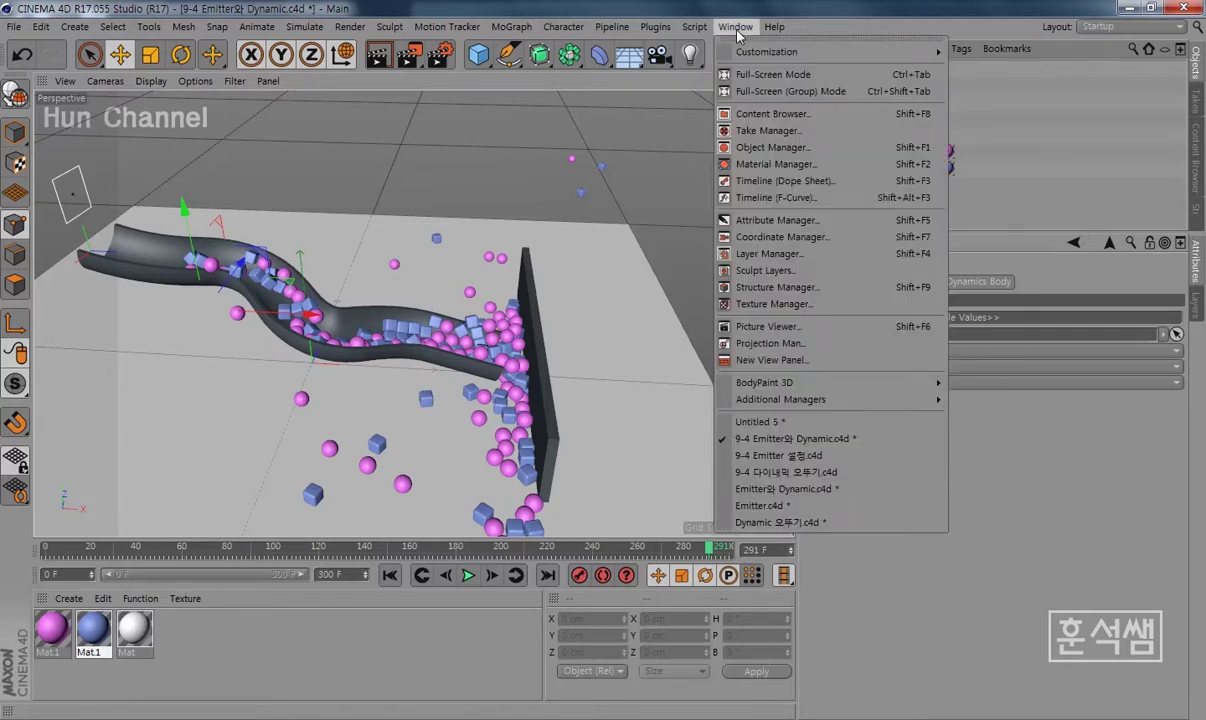
# Back in Untitled 5, inspect the Cube's Dynamics Body collision settings, then select the Cube.
pyautogui.click(745, 422)
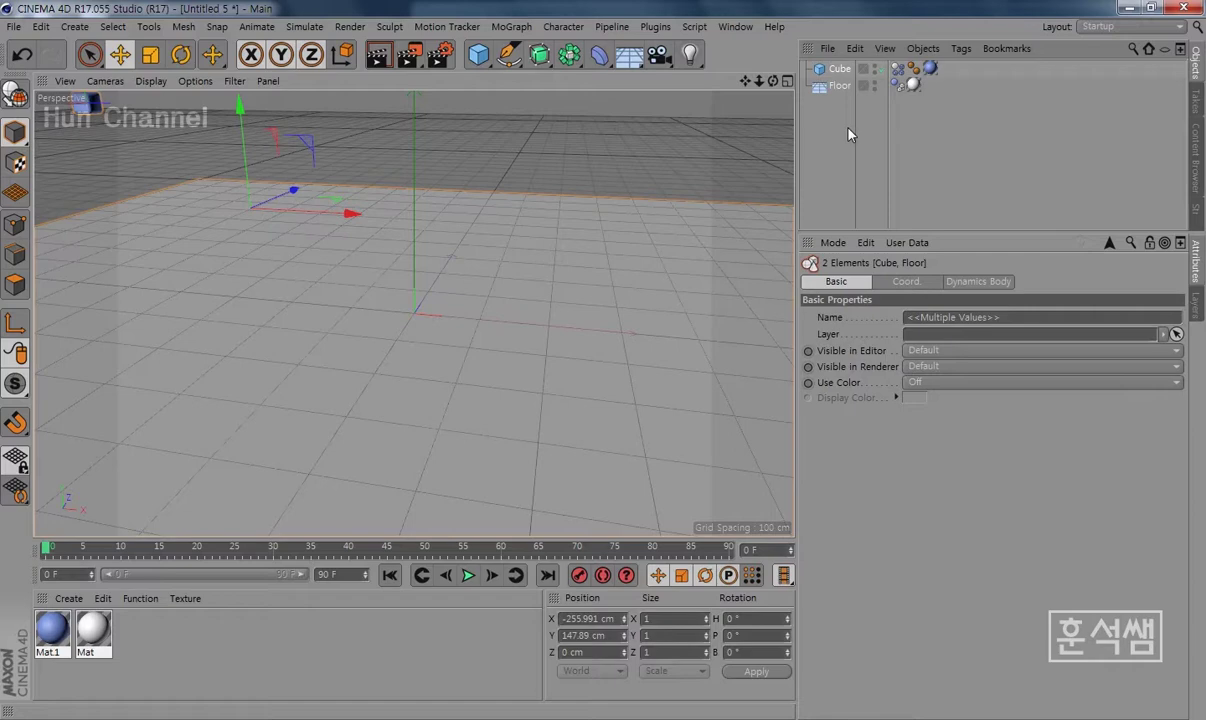
pyautogui.click(899, 70)
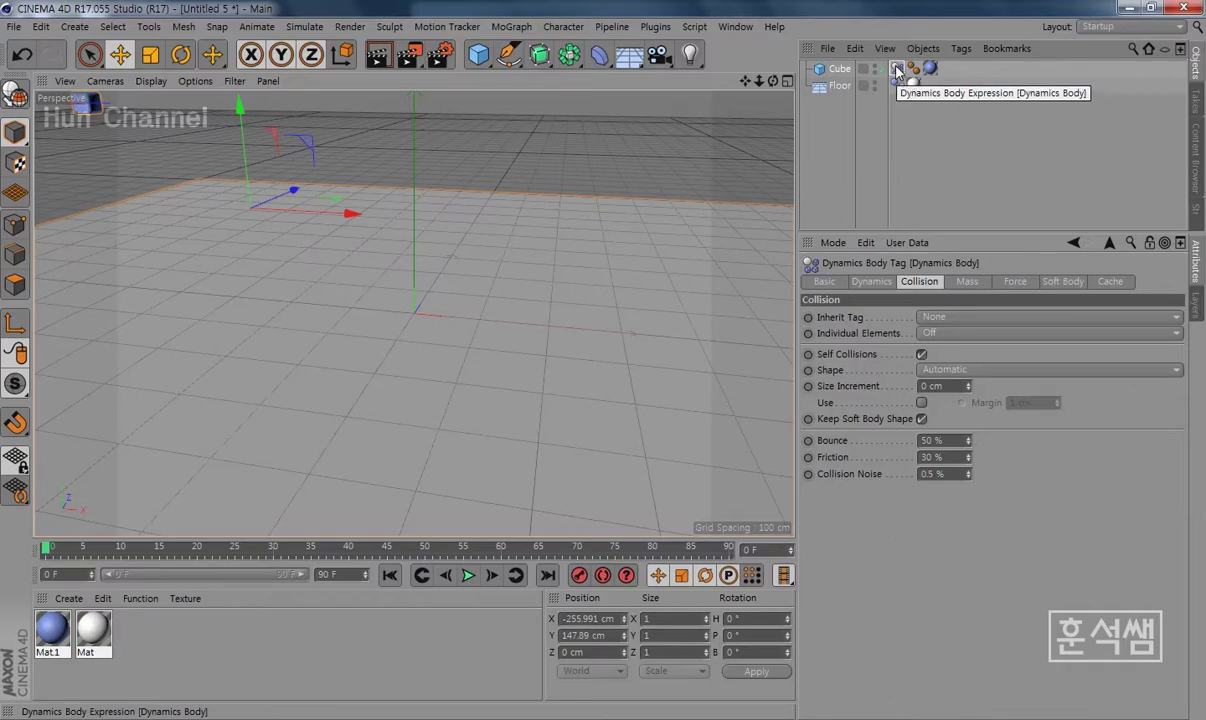
pyautogui.click(881, 64)
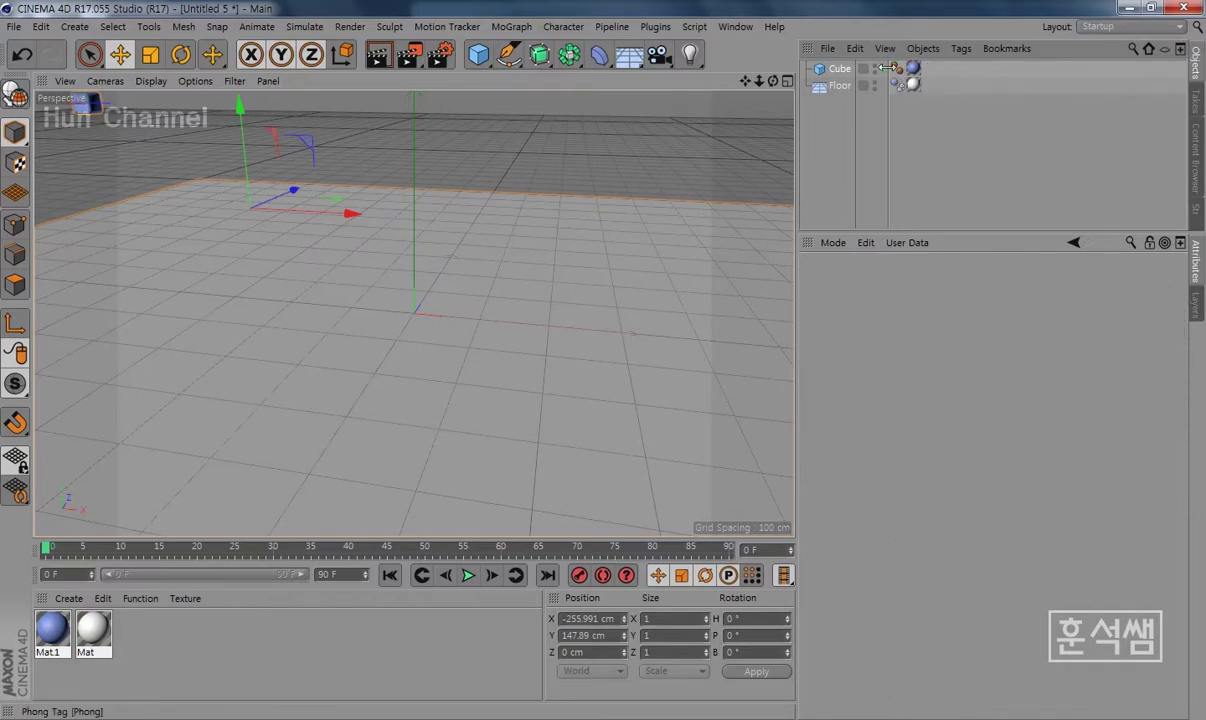
pyautogui.click(840, 68)
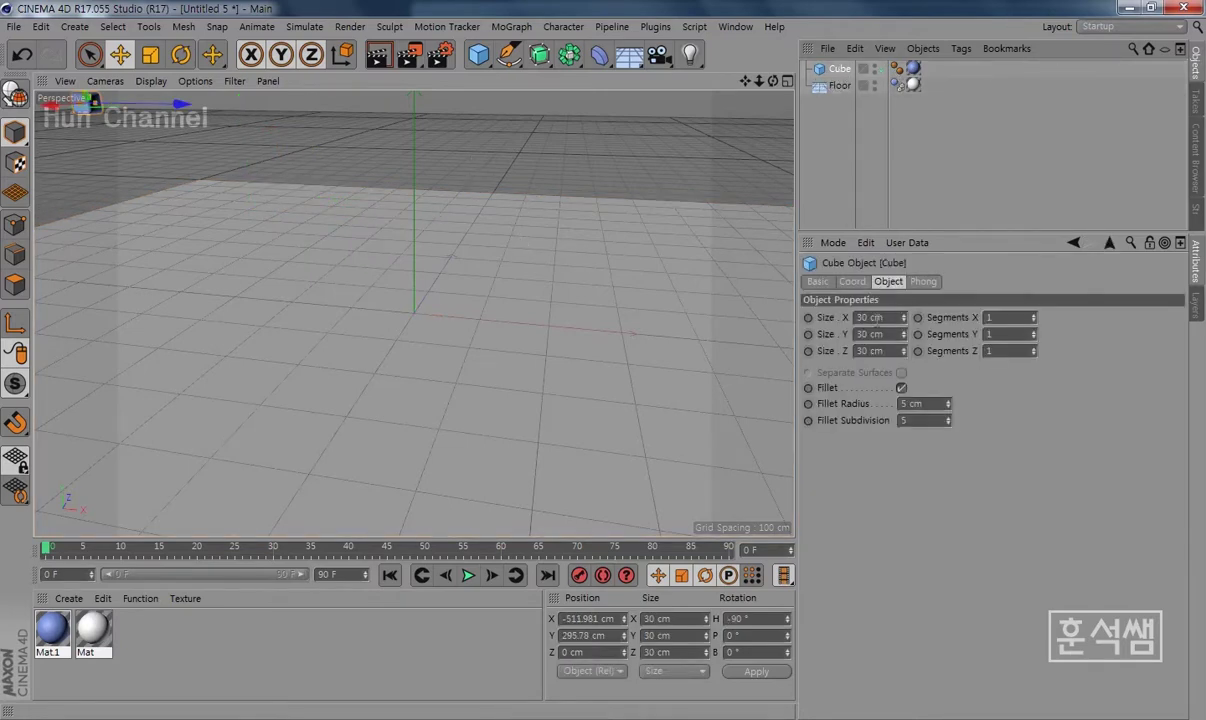
# In the Cube's Coord. tab, set P.X and P.Y to 0 cm.
pyautogui.click(852, 281)
pyautogui.doubleClick(865, 317)
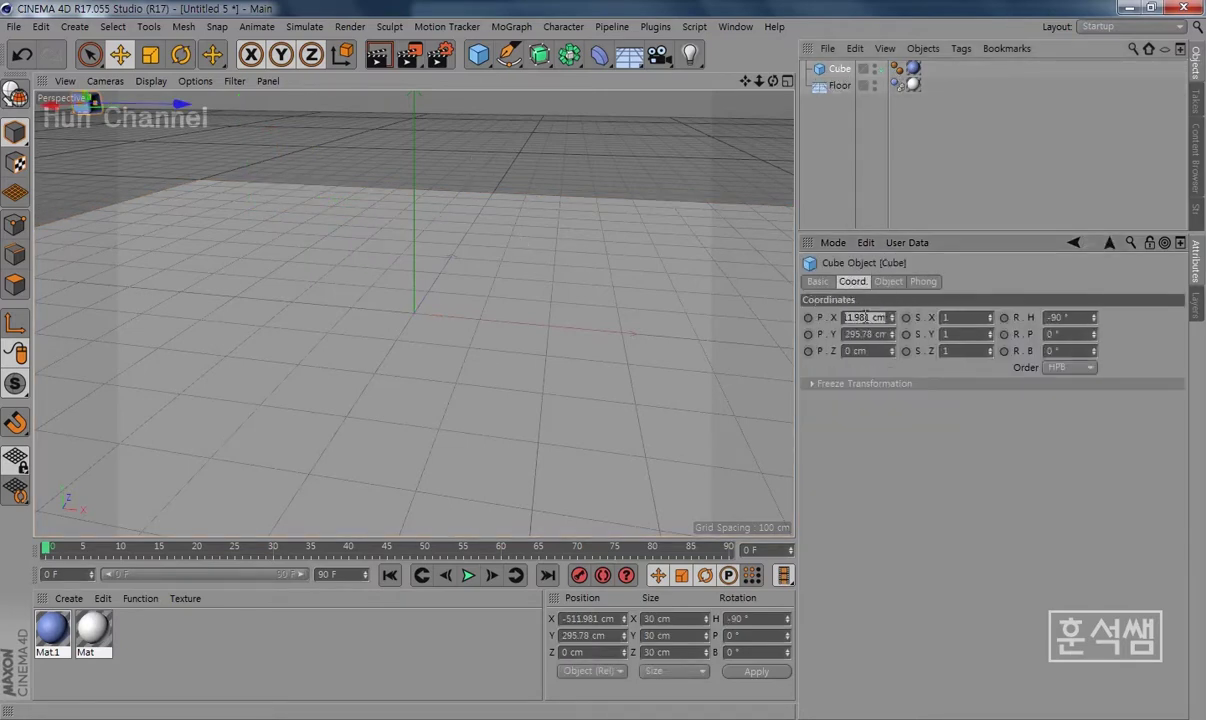
pyautogui.write('0')
pyautogui.press('Return')
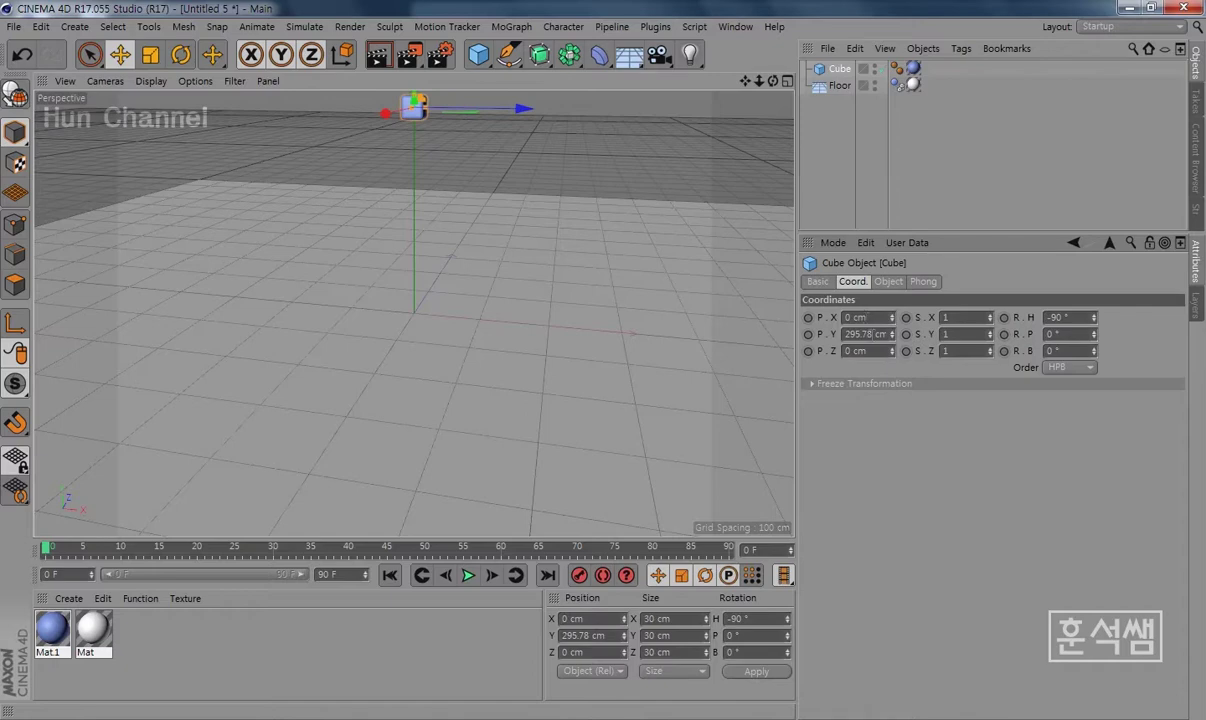
pyautogui.write('0')
pyautogui.press('Return')
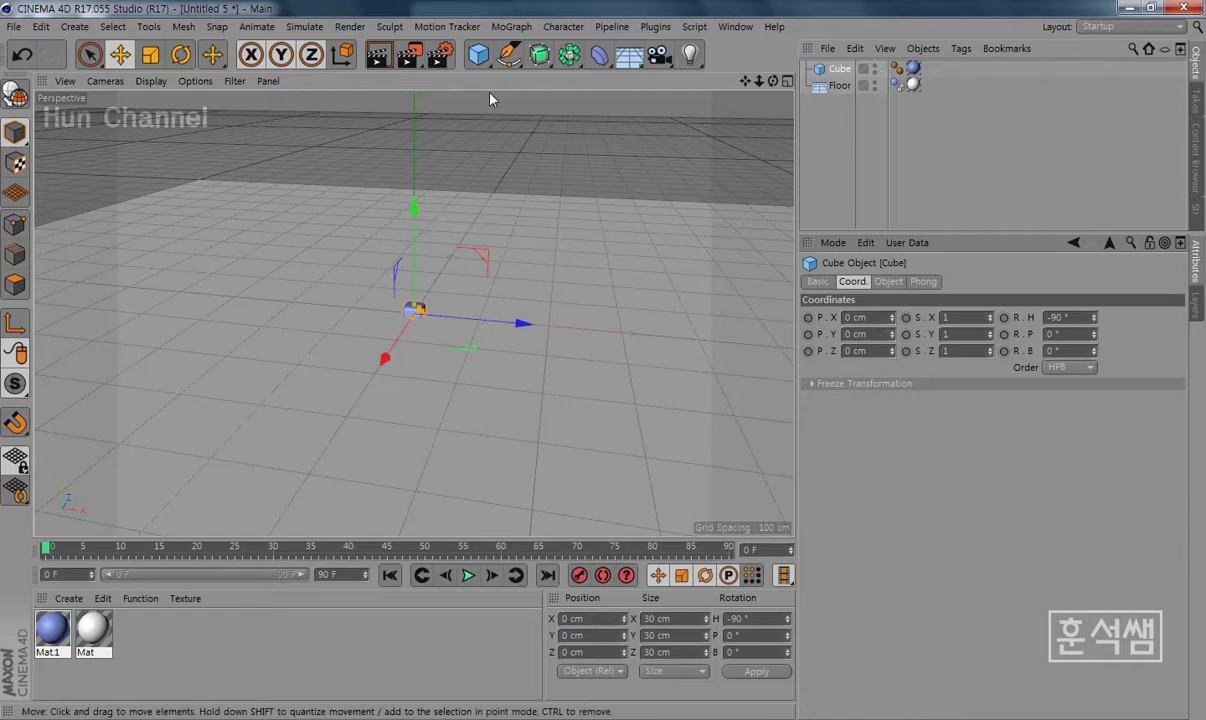
# Add a MoGraph Cloner and nest the Cube under it as its child.
pyautogui.click(508, 27)
pyautogui.moveTo(526, 52)
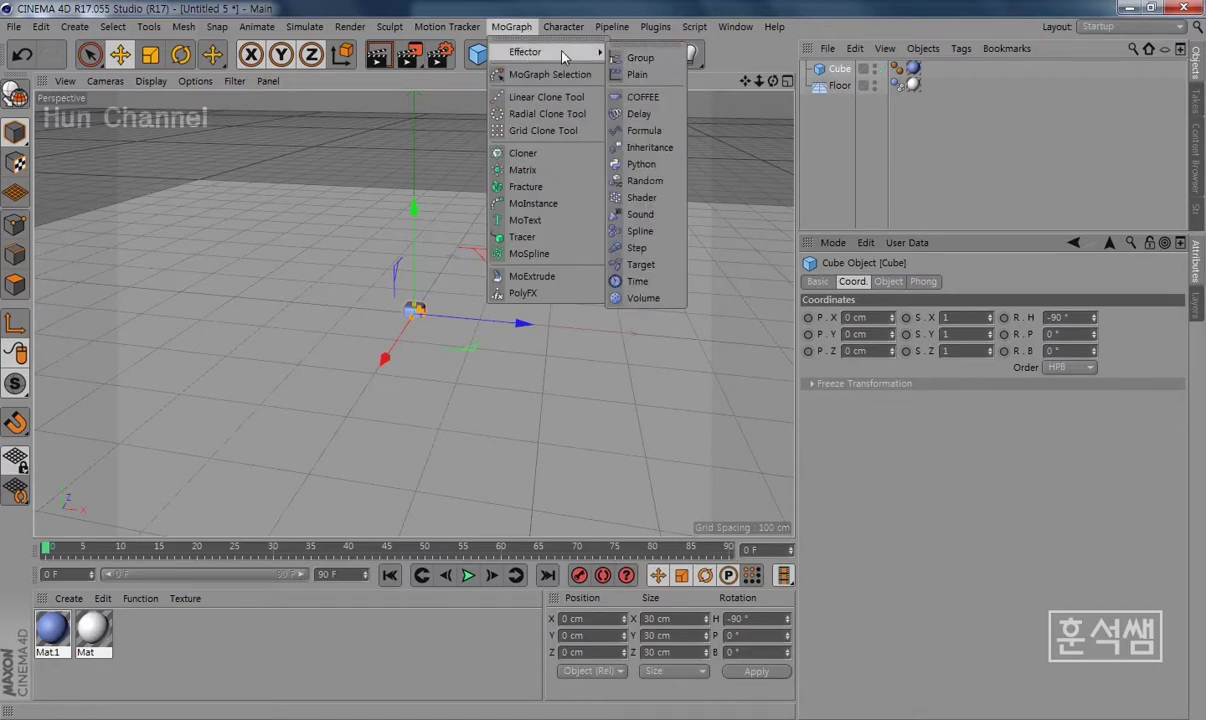
pyautogui.click(523, 155)
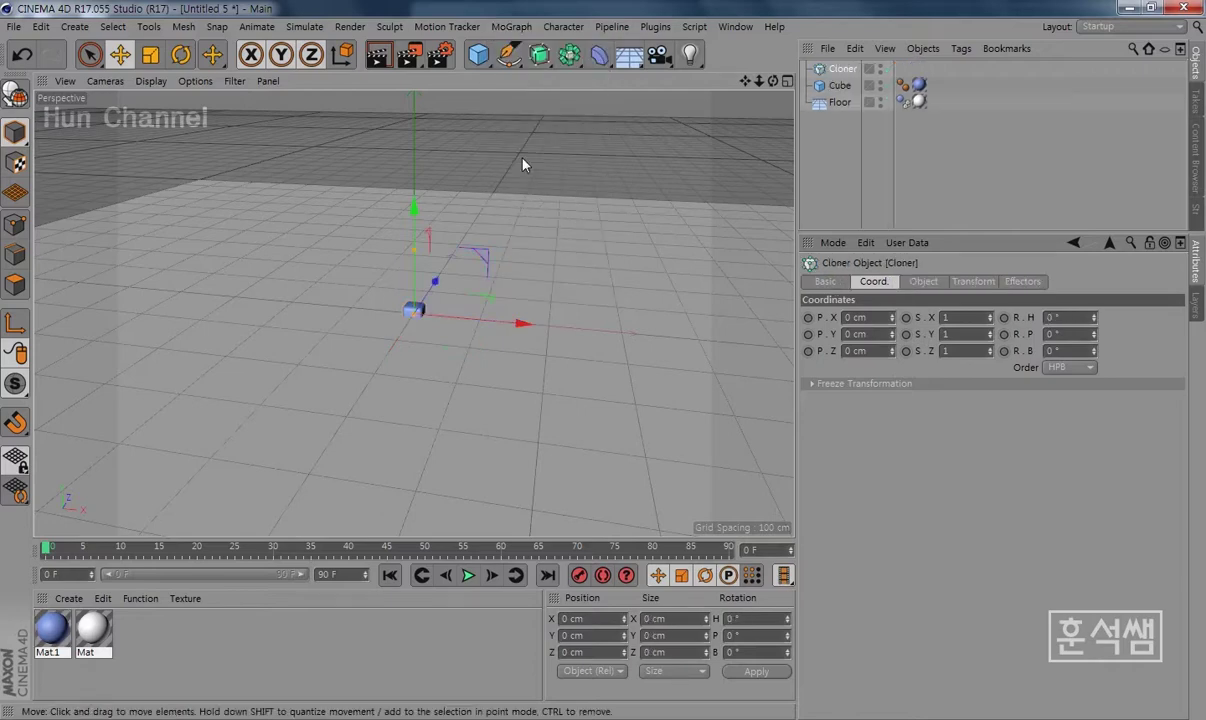
pyautogui.moveTo(840, 85); pyautogui.dragTo(848, 71)
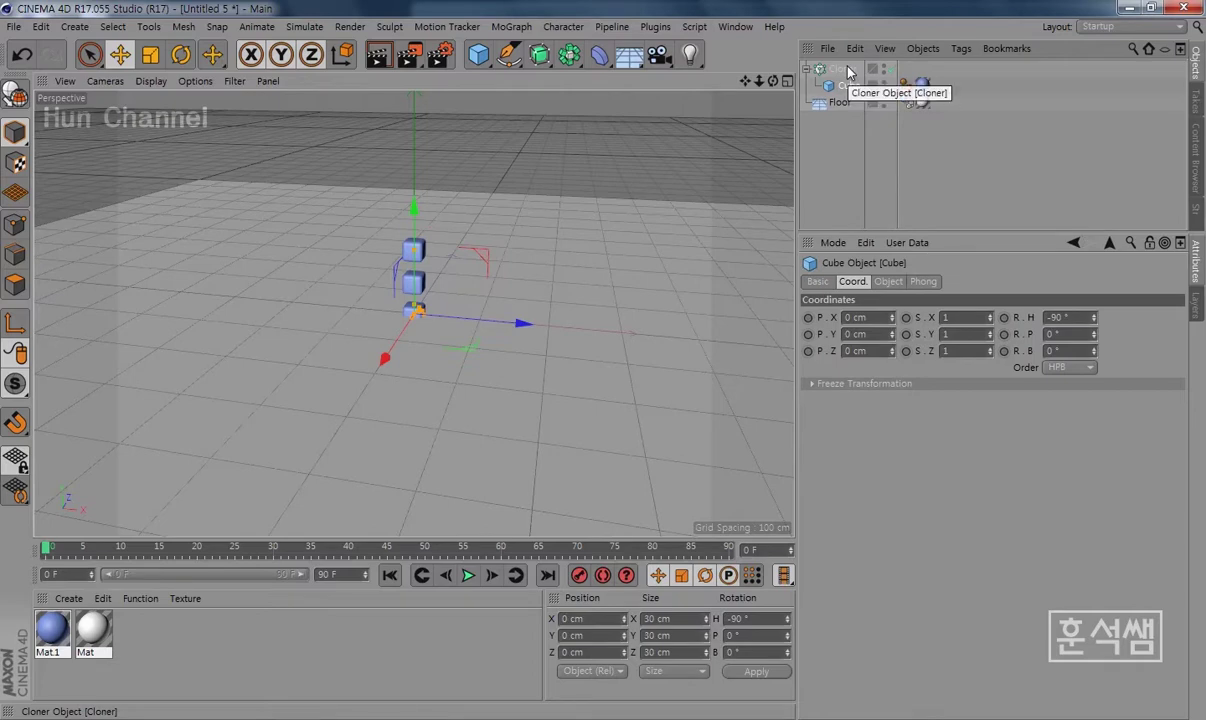
pyautogui.click(888, 282)
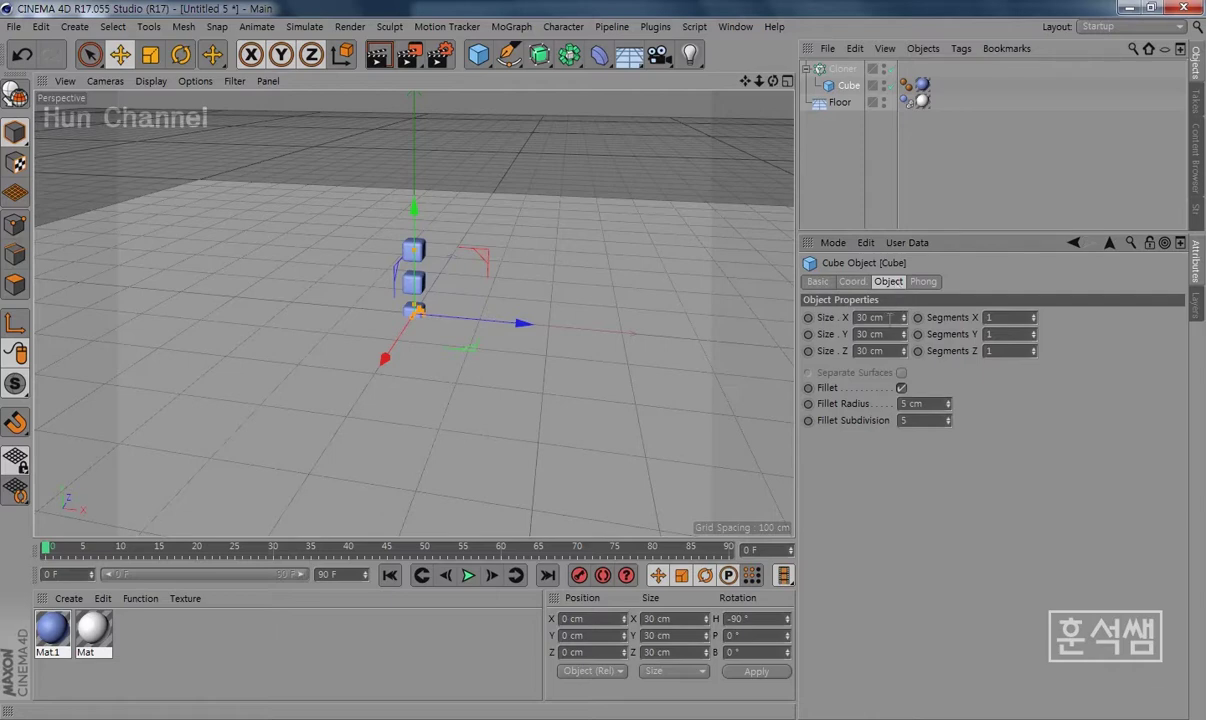
pyautogui.click(845, 69)
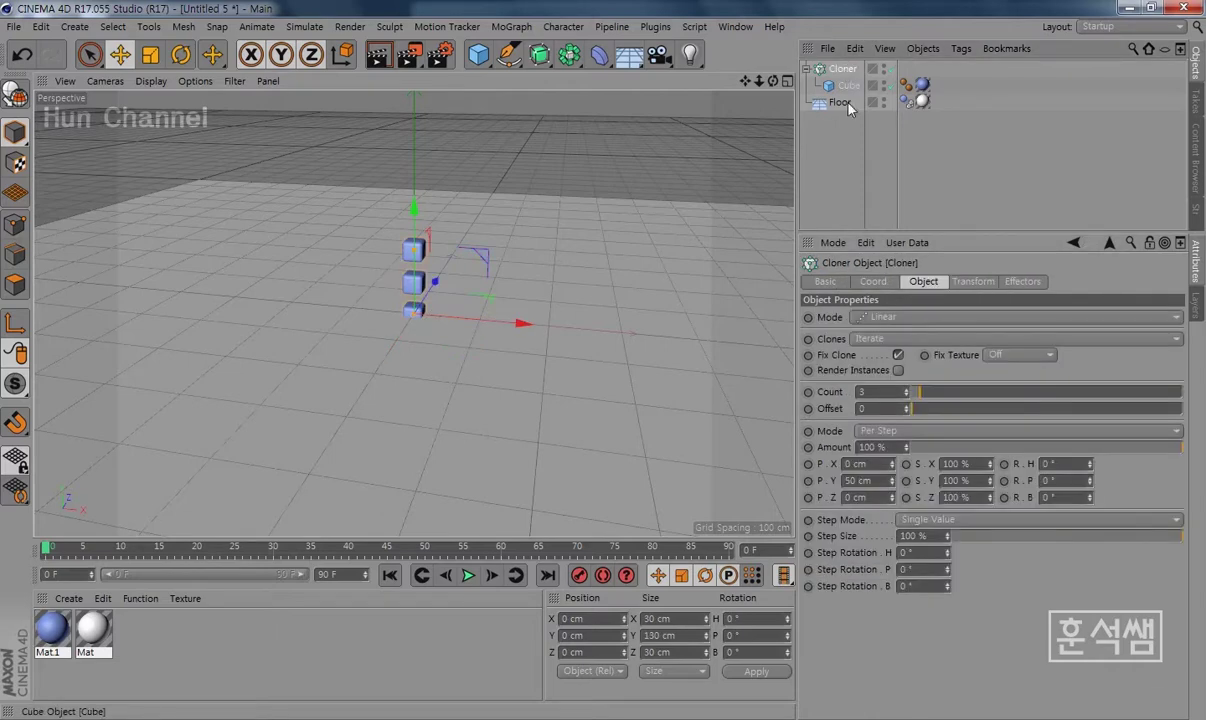
# Switch the Cloner mode to Grid Array.
pyautogui.click(884, 318)
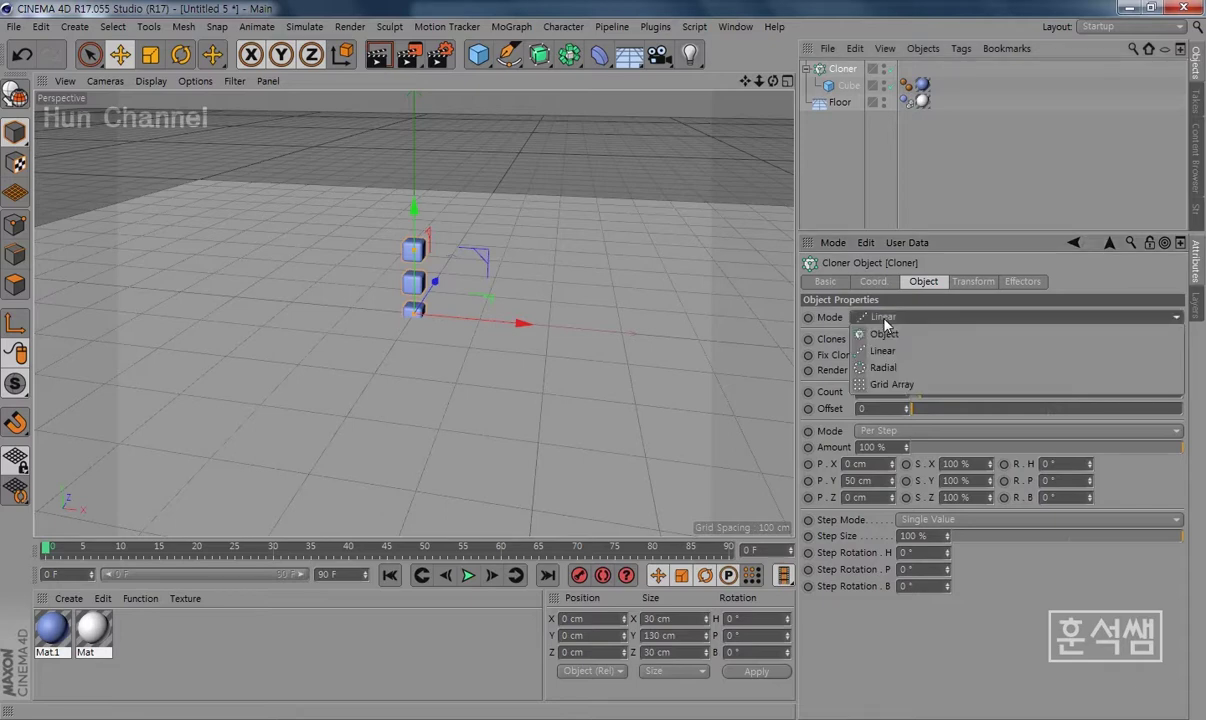
pyautogui.click(902, 386)
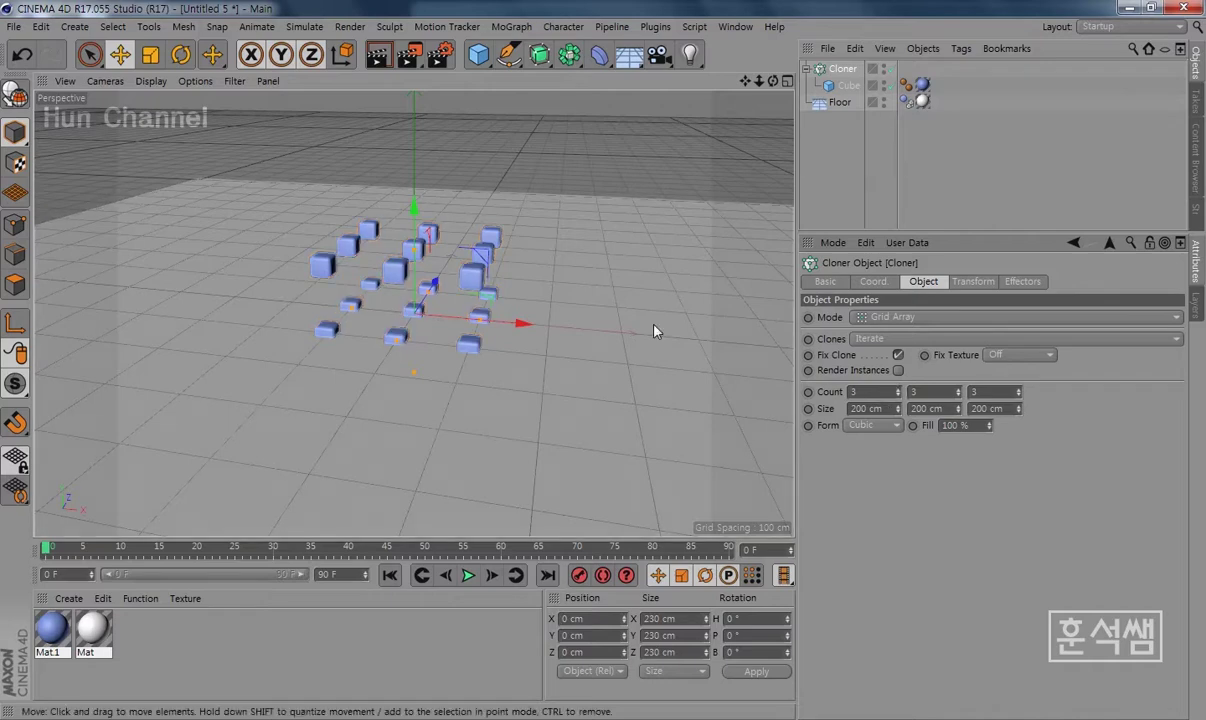
pyautogui.moveTo(440, 403)
pyautogui.keyDown('alt'); pyautogui.mouseDown()
pyautogui.moveTo(393, 417)
pyautogui.moveTo(401, 450)
pyautogui.moveTo(463, 439)
pyautogui.moveTo(420, 418)
pyautogui.mouseUp(); pyautogui.keyUp('alt')
pyautogui.keyDown('alt'); pyautogui.moveTo(533, 369); pyautogui.dragTo(560, 360); pyautogui.keyUp('alt')
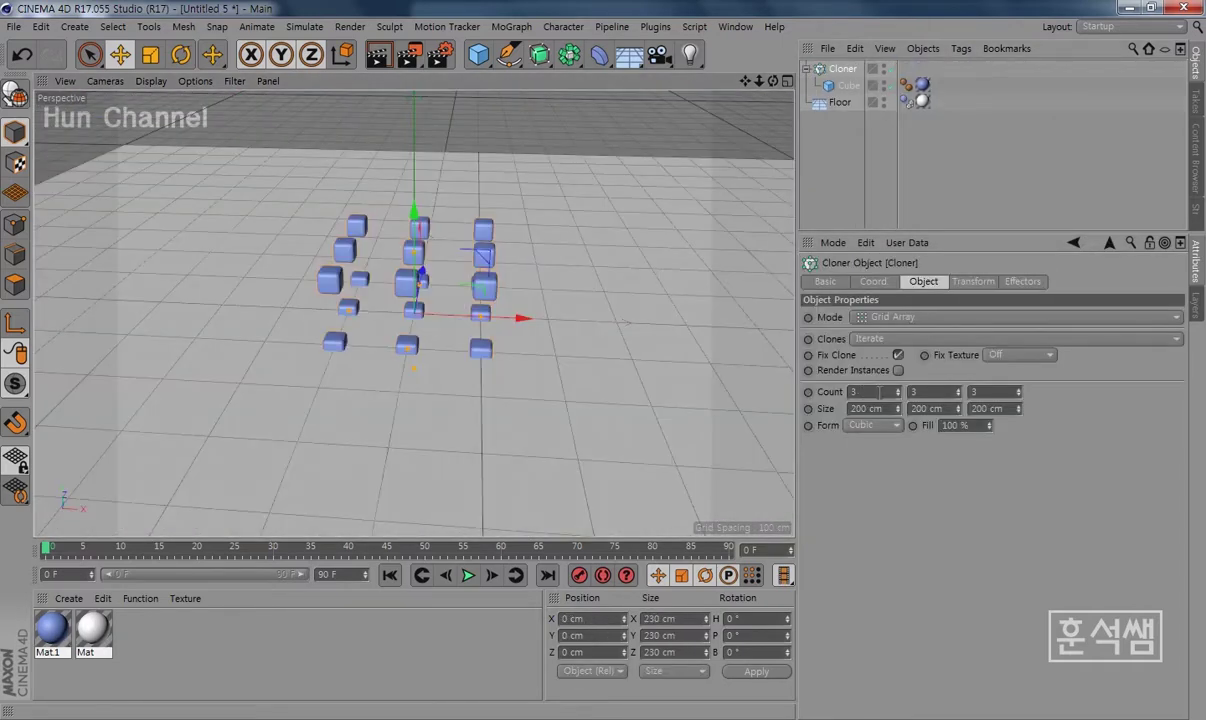
# Set the X count to 5 and the X size to about 120 cm.
pyautogui.click(857, 391)
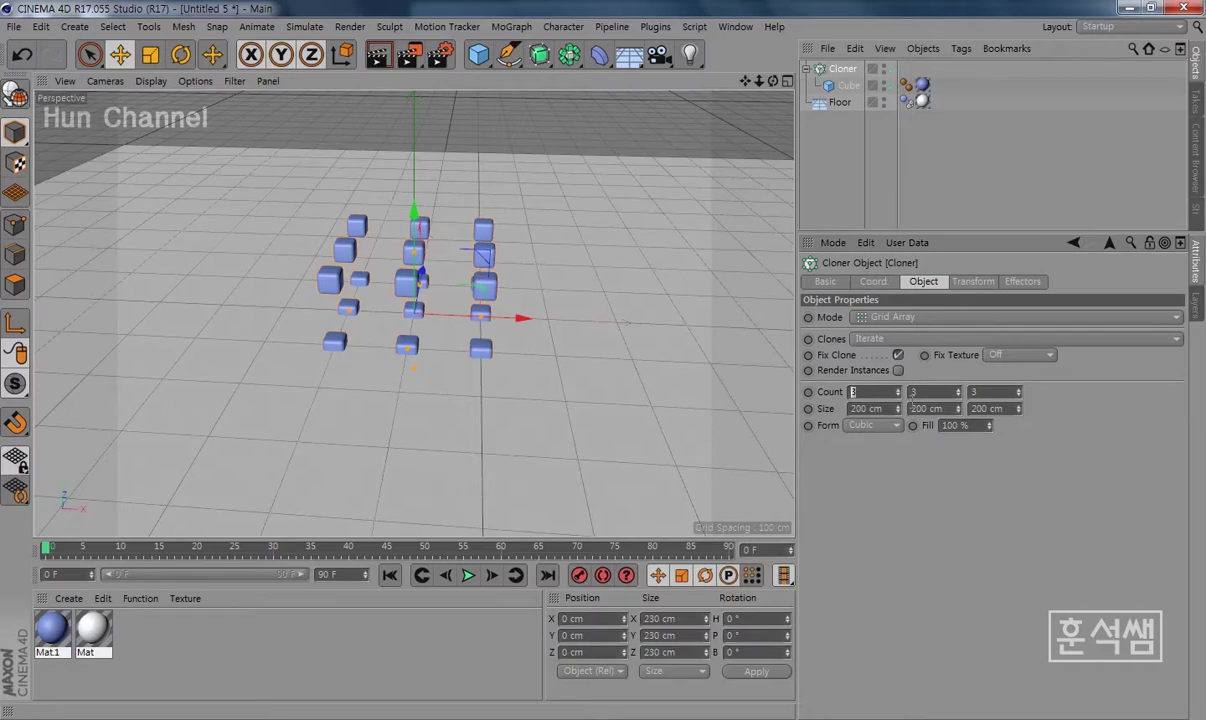
pyautogui.write('5')
pyautogui.press('Return')
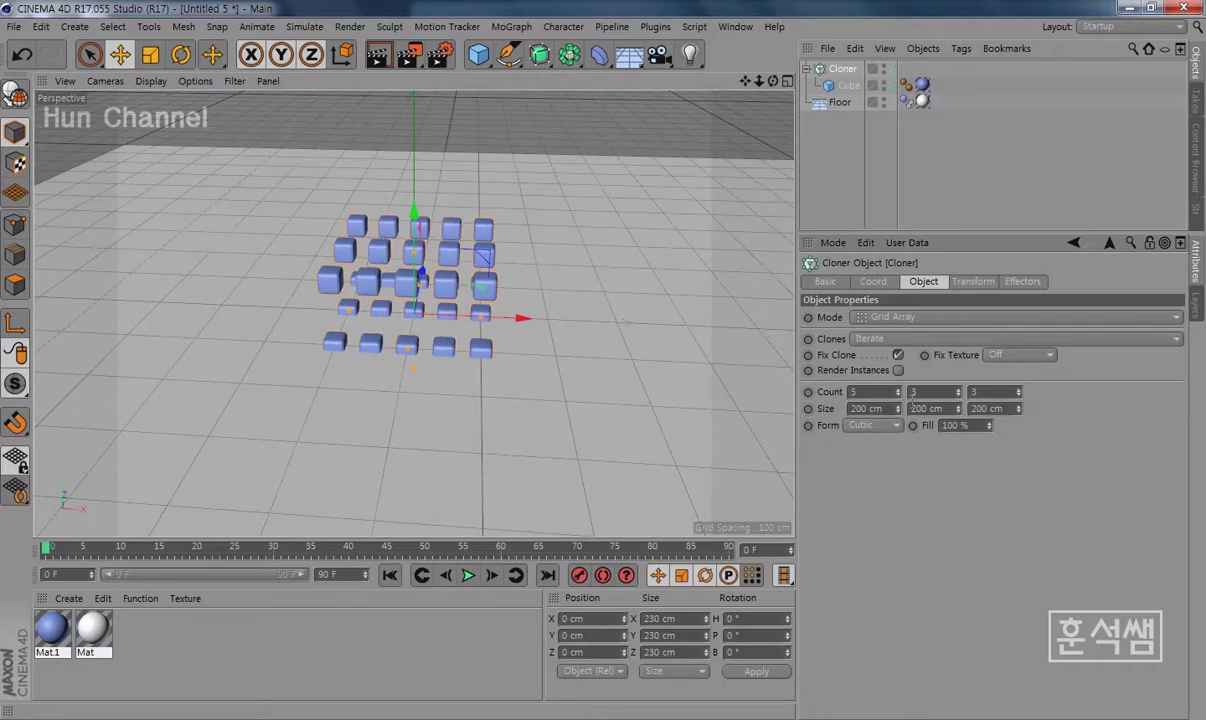
pyautogui.press('Tab')
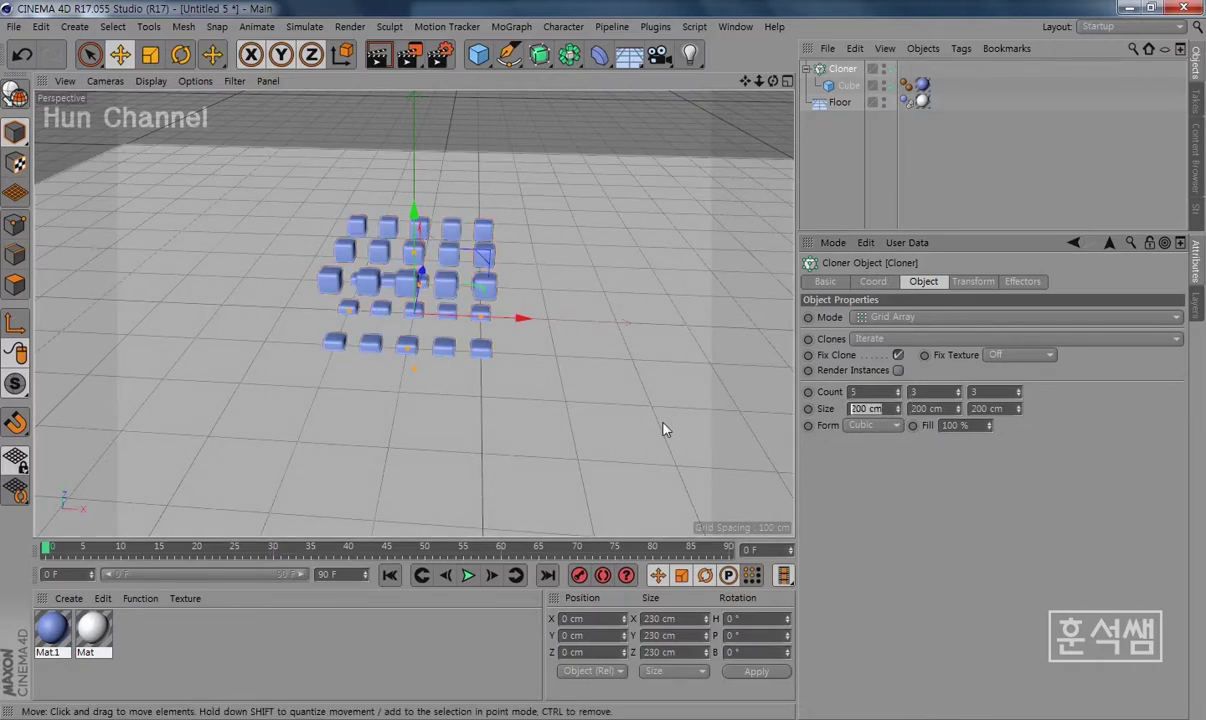
pyautogui.write('100')
pyautogui.press('Return')
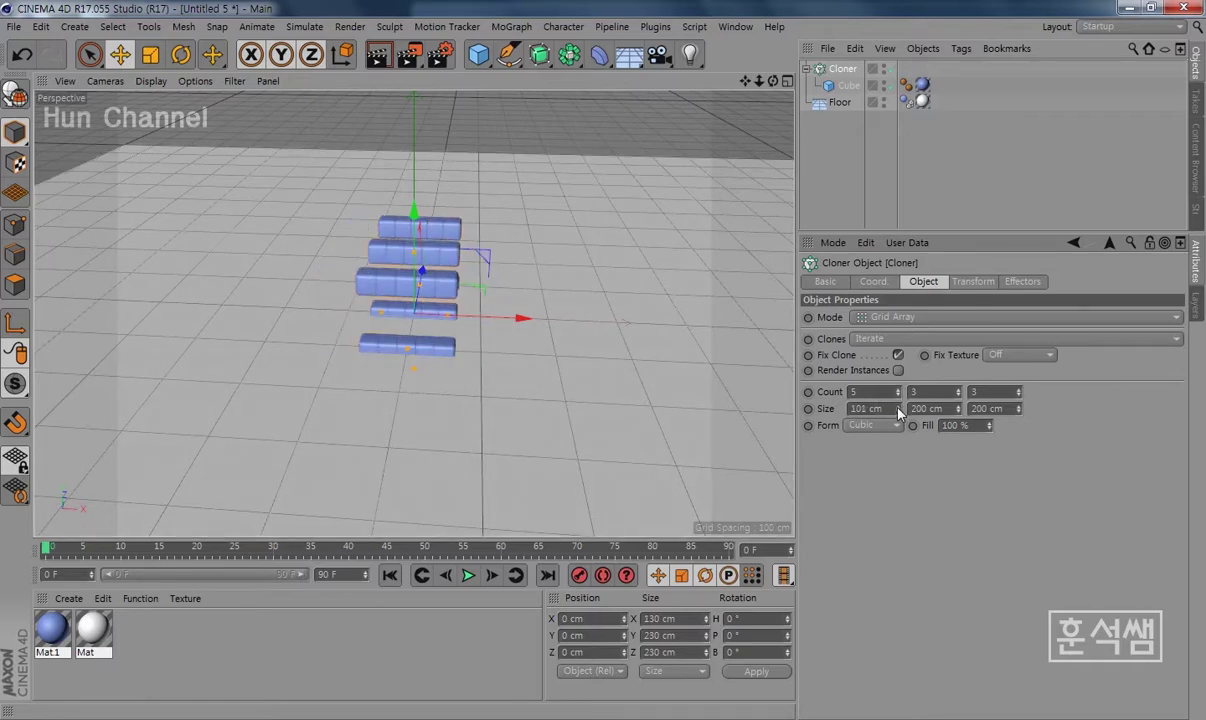
pyautogui.moveTo(898, 409); pyautogui.dragTo(898, 389)
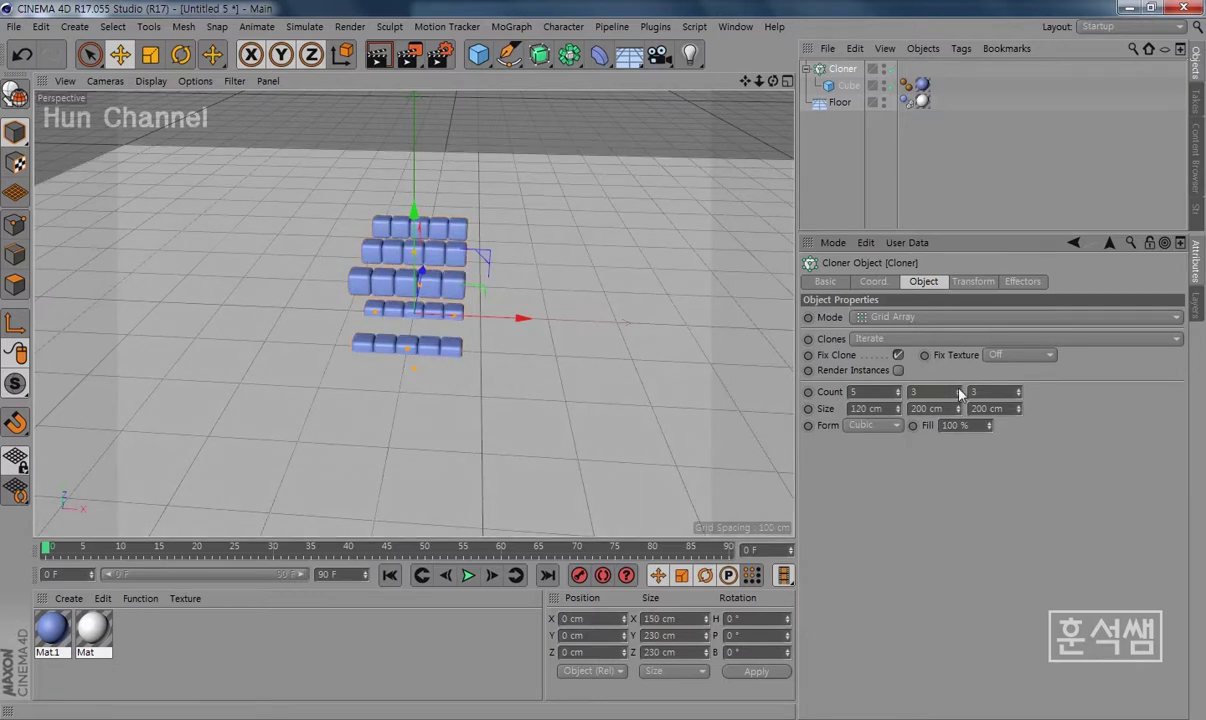
# Set the Y clone count to 6.
pyautogui.click(940, 393)
pyautogui.write('8')
pyautogui.press('Return')
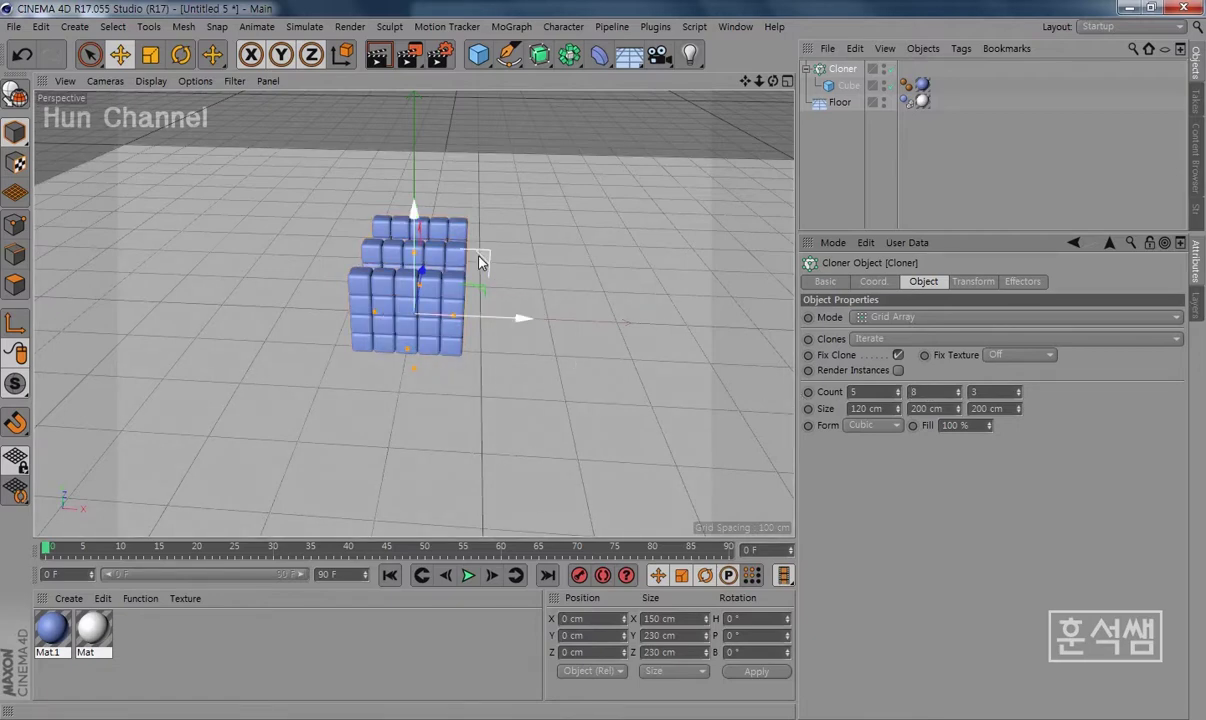
pyautogui.write('6')
pyautogui.press('Return')
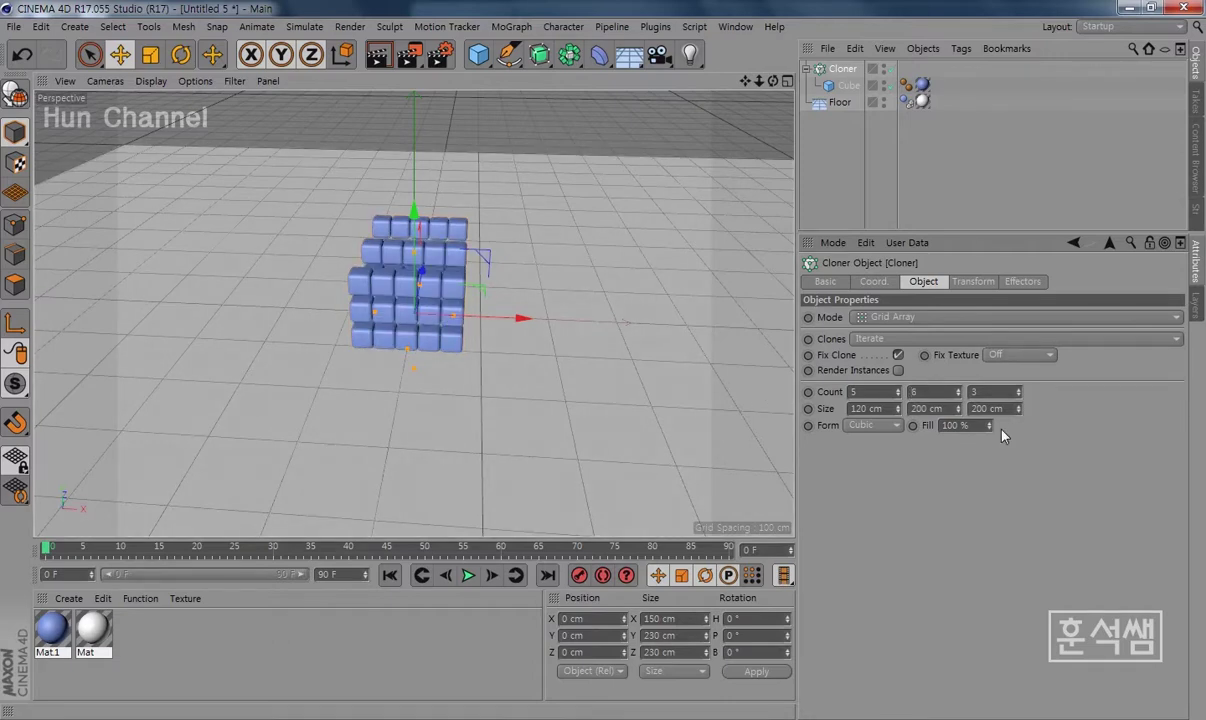
pyautogui.click(935, 408)
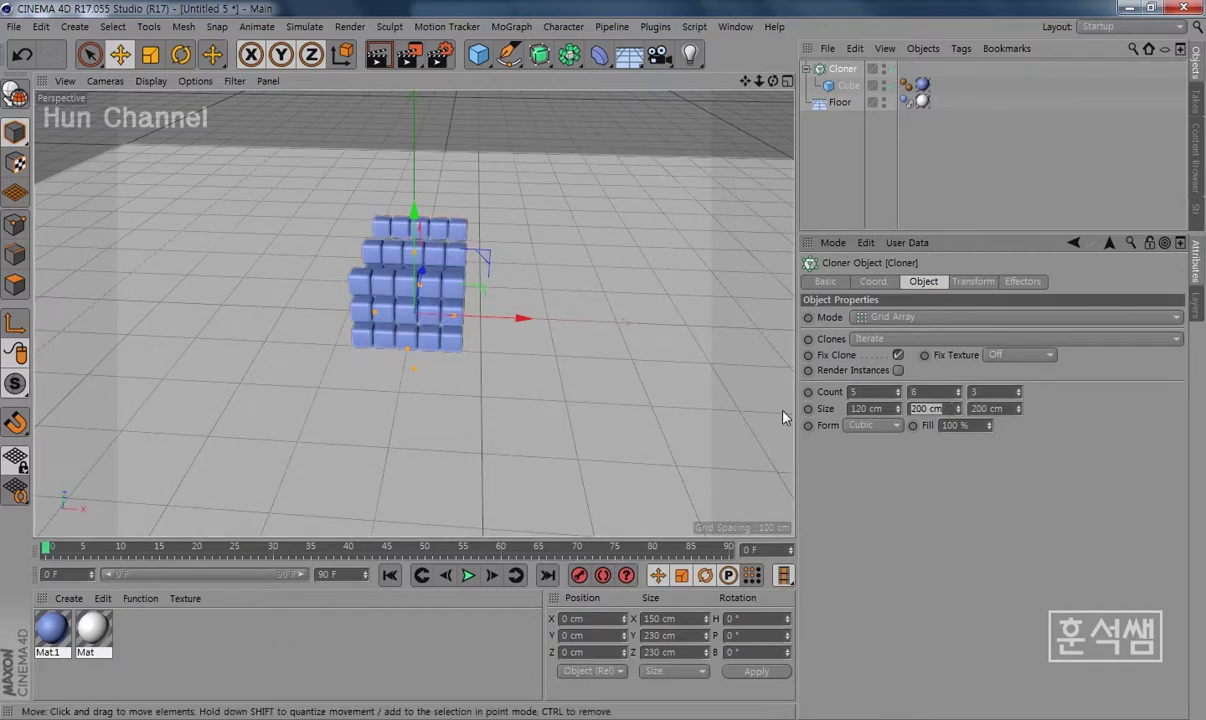
# Set the grid's Y size to 150 cm and raise the clone block above the floor.
pyautogui.write('150')
pyautogui.press('Return')
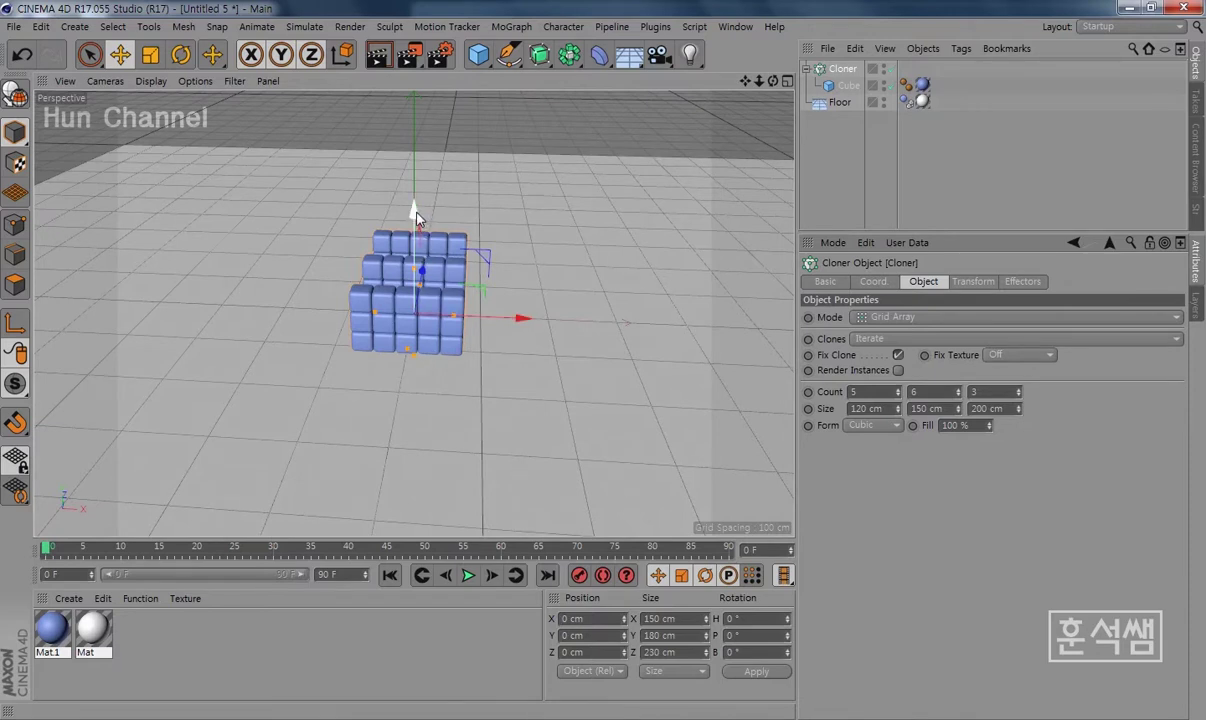
pyautogui.moveTo(416, 218); pyautogui.dragTo(416, 157)
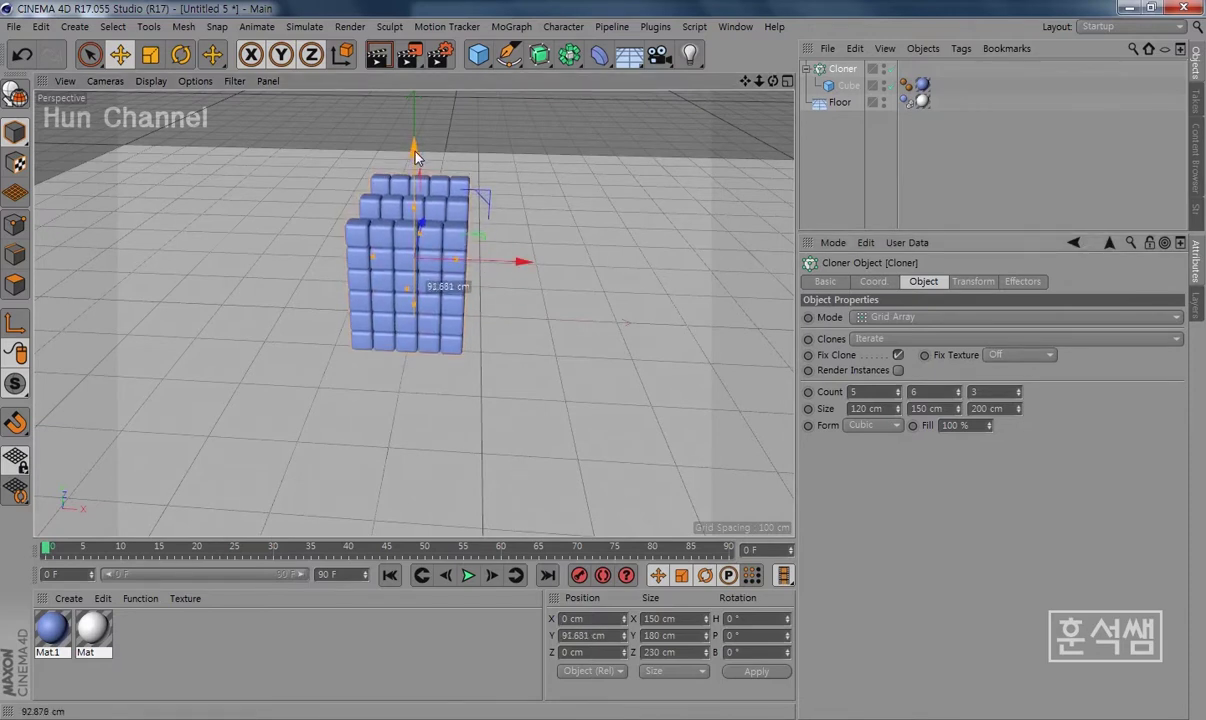
# Set the Cloner's P.Y to 90 cm and view it front-on.
pyautogui.click(873, 281)
pyautogui.doubleClick(870, 334)
pyautogui.write('90.485')
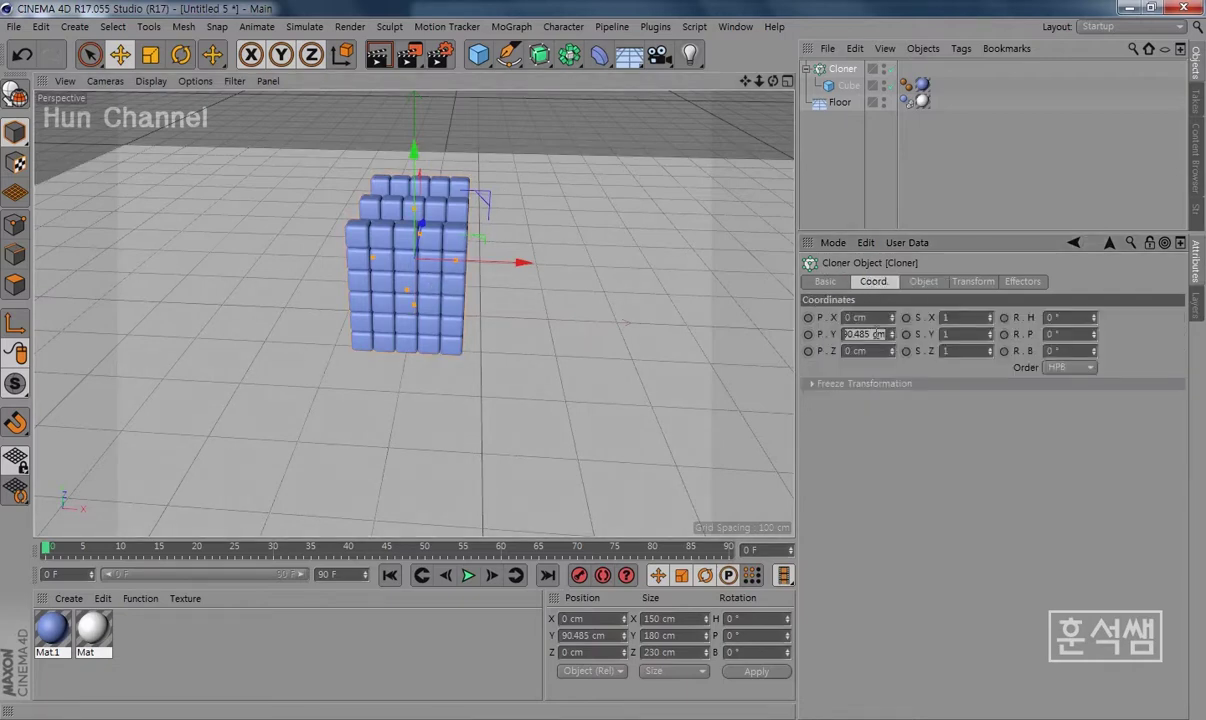
pyautogui.write('90')
pyautogui.press('Return')
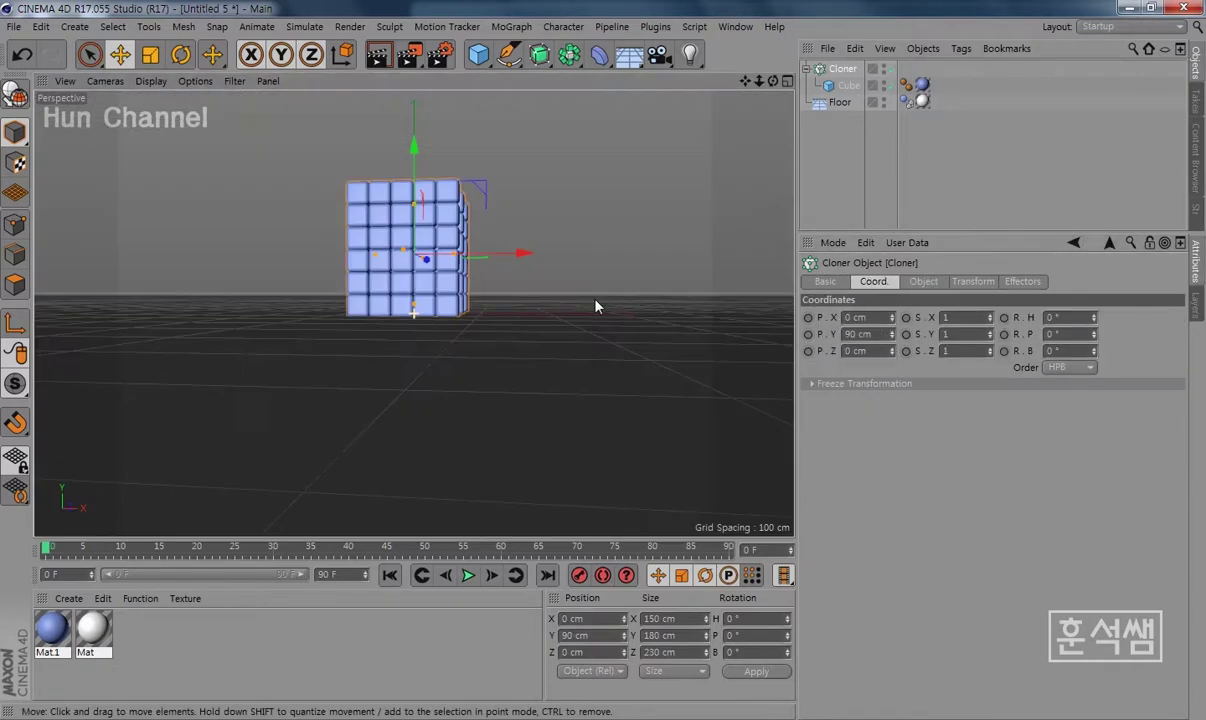
pyautogui.moveTo(595, 300)
pyautogui.keyDown('alt'); pyautogui.mouseDown()
pyautogui.moveTo(606, 313)
pyautogui.moveTo(600, 377)
pyautogui.mouseUp(); pyautogui.keyUp('alt')
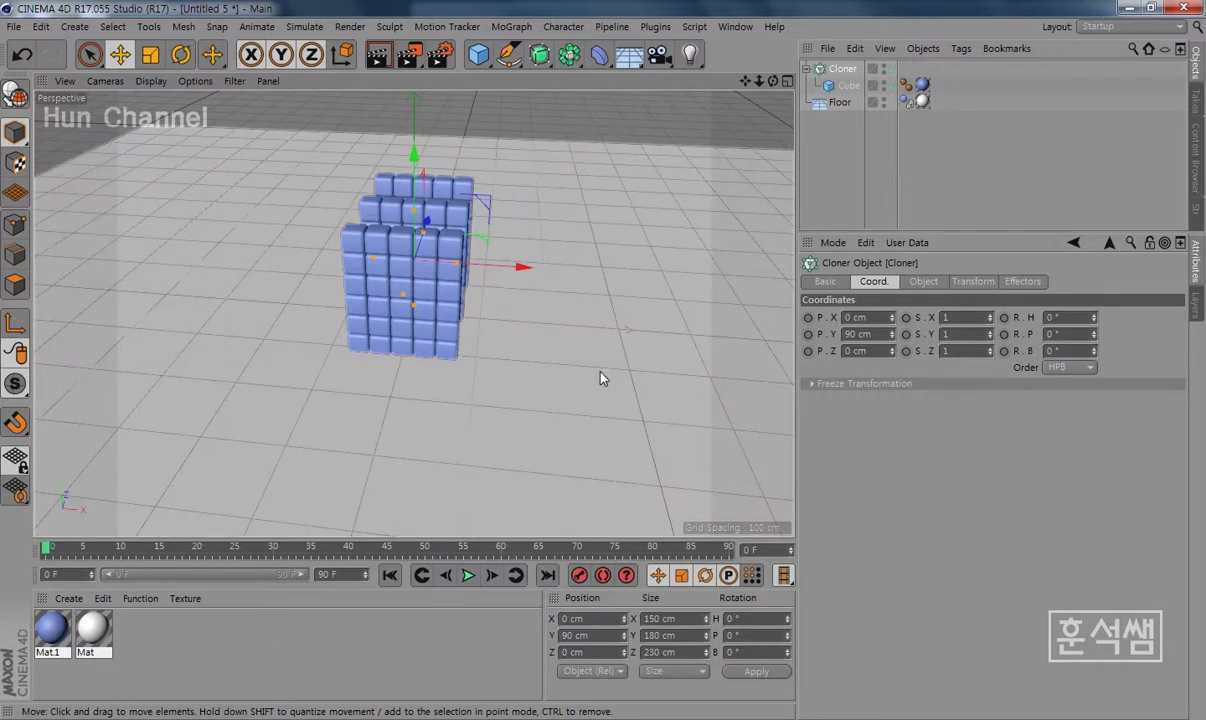
# Set the grid depth to 10 clones spread over 300 cm.
pyautogui.click(915, 282)
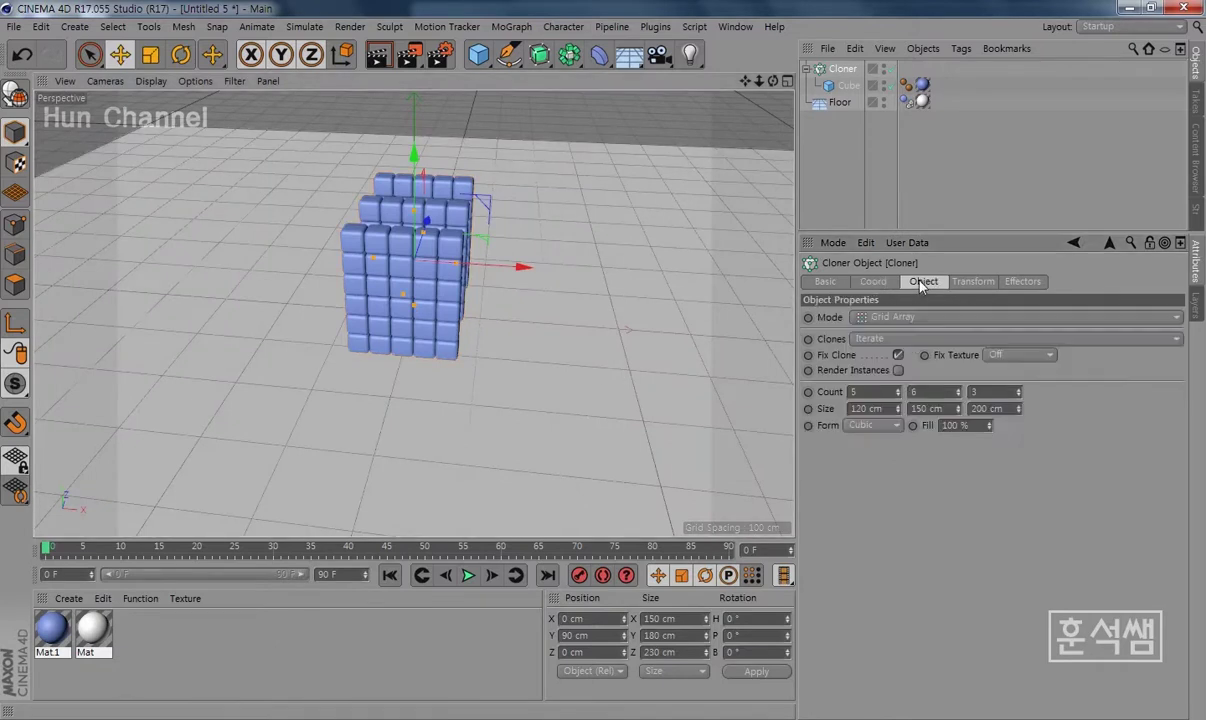
pyautogui.click(975, 392)
pyautogui.write('10')
pyautogui.press('Return')
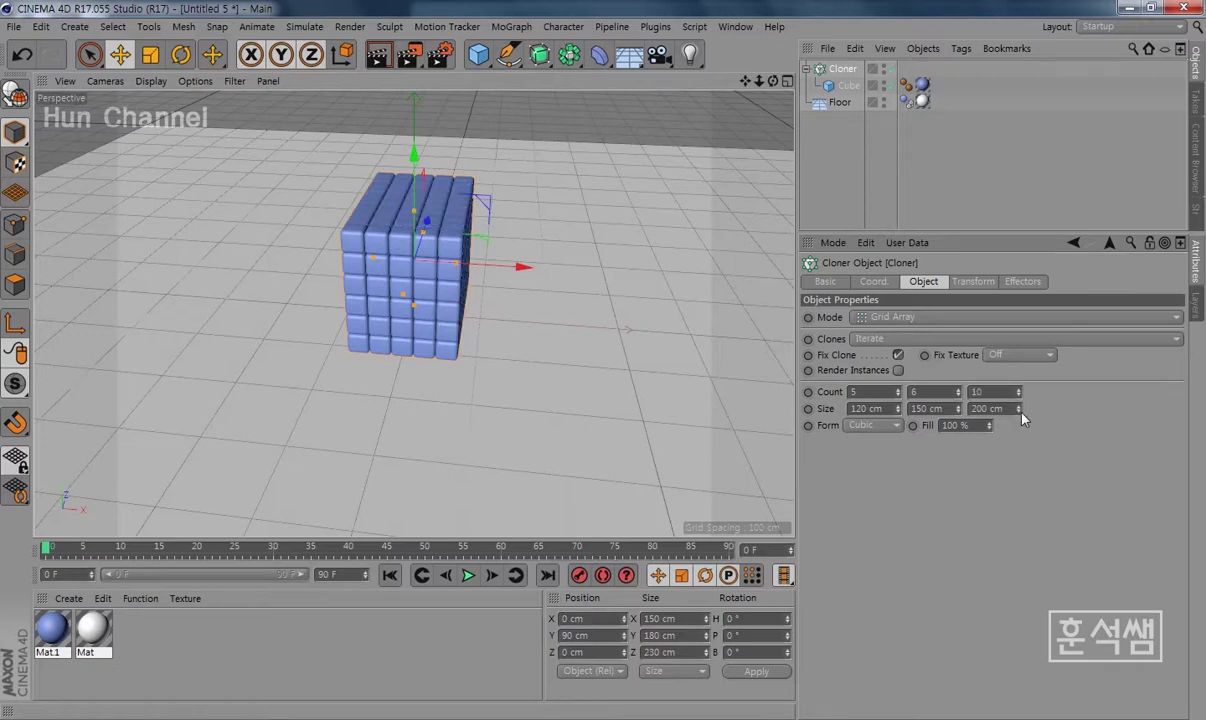
pyautogui.moveTo(1019, 408)
pyautogui.mouseDown()
pyautogui.moveTo(1019, 380)
pyautogui.moveTo(1019, 412)
pyautogui.mouseUp()
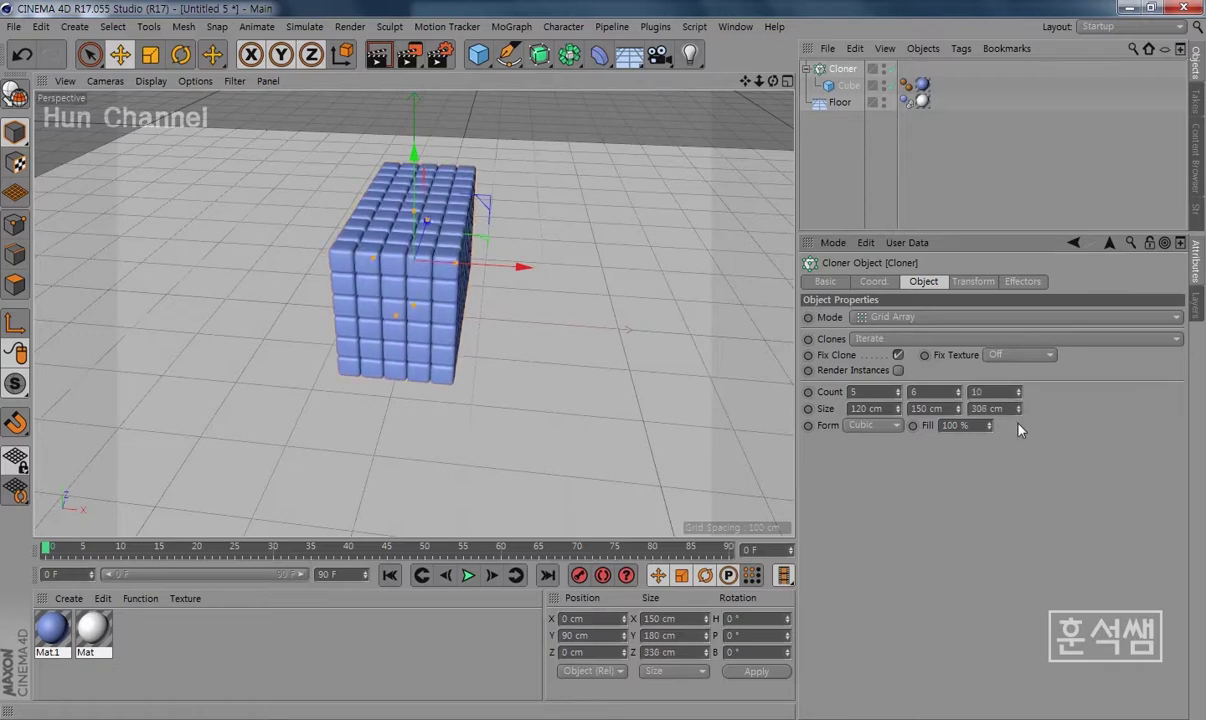
pyautogui.write('300')
pyautogui.press('Return')
pyautogui.moveTo(306, 375)
pyautogui.keyDown('alt'); pyautogui.mouseDown()
pyautogui.moveTo(431, 396)
pyautogui.moveTo(557, 358)
pyautogui.moveTo(468, 396)
pyautogui.moveTo(355, 404)
pyautogui.mouseUp(); pyautogui.keyUp('alt')
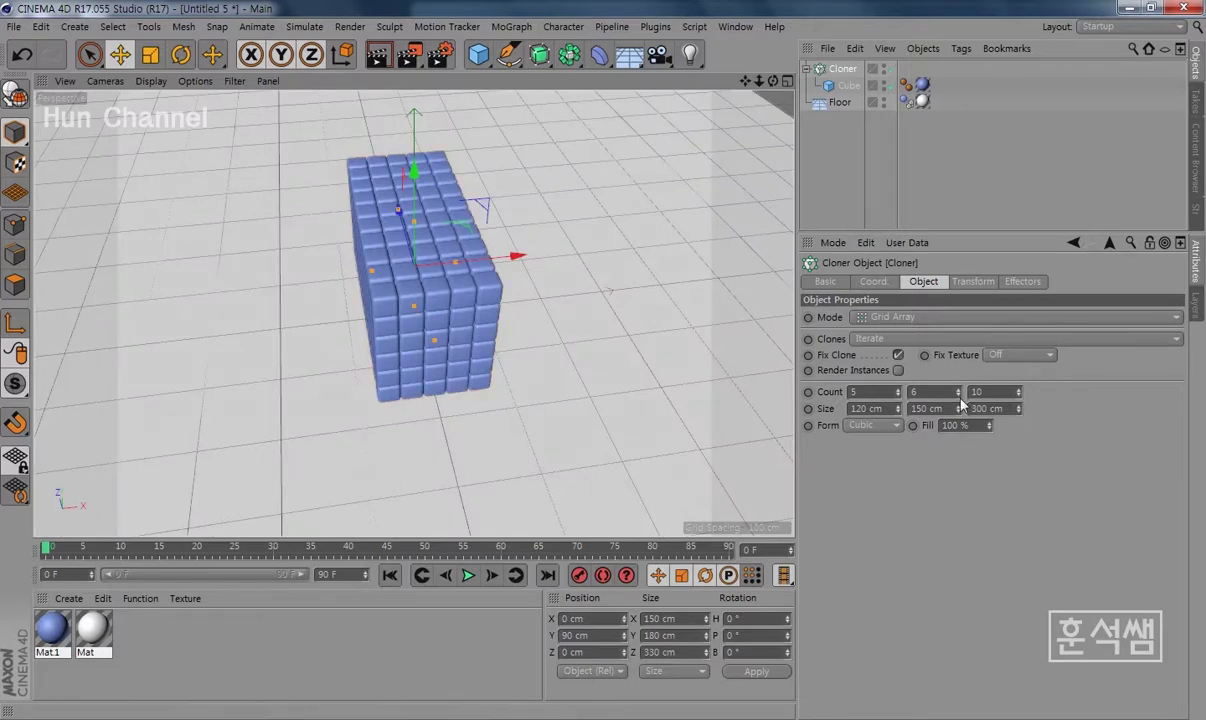
# Increase the depth to 12 clones over 320 cm and save the scene.
pyautogui.write('12')
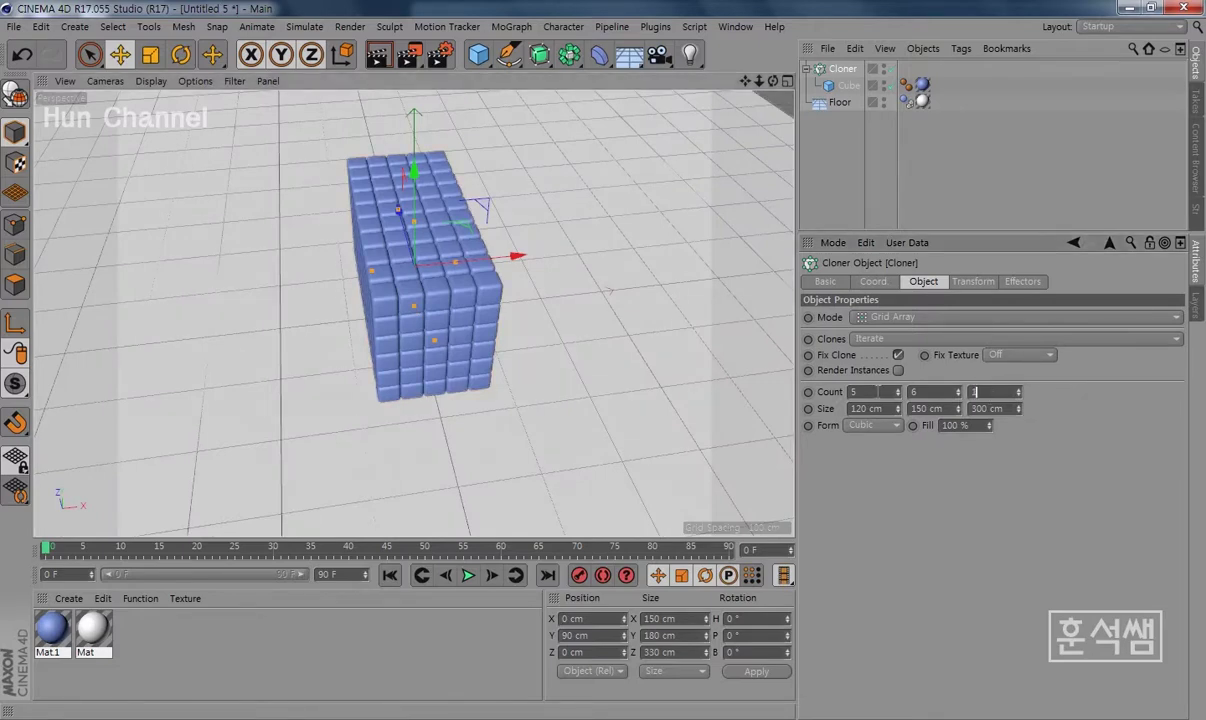
pyautogui.press('Return')
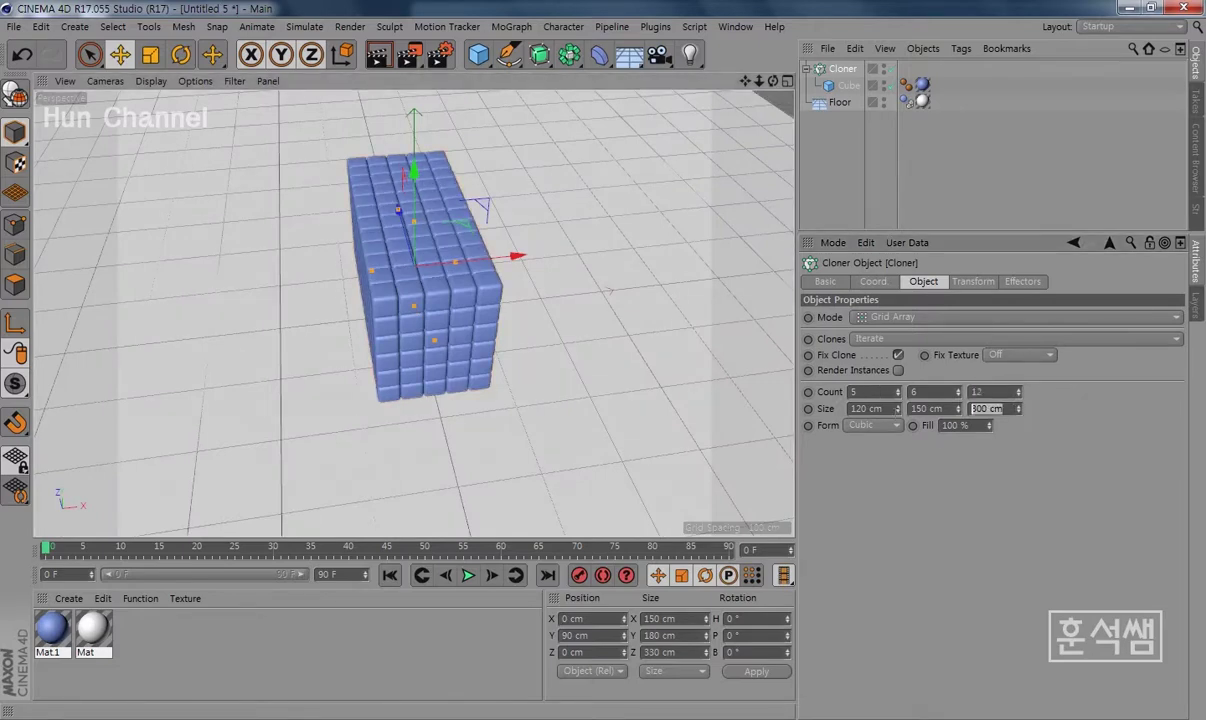
pyautogui.write('320')
pyautogui.press('Return')
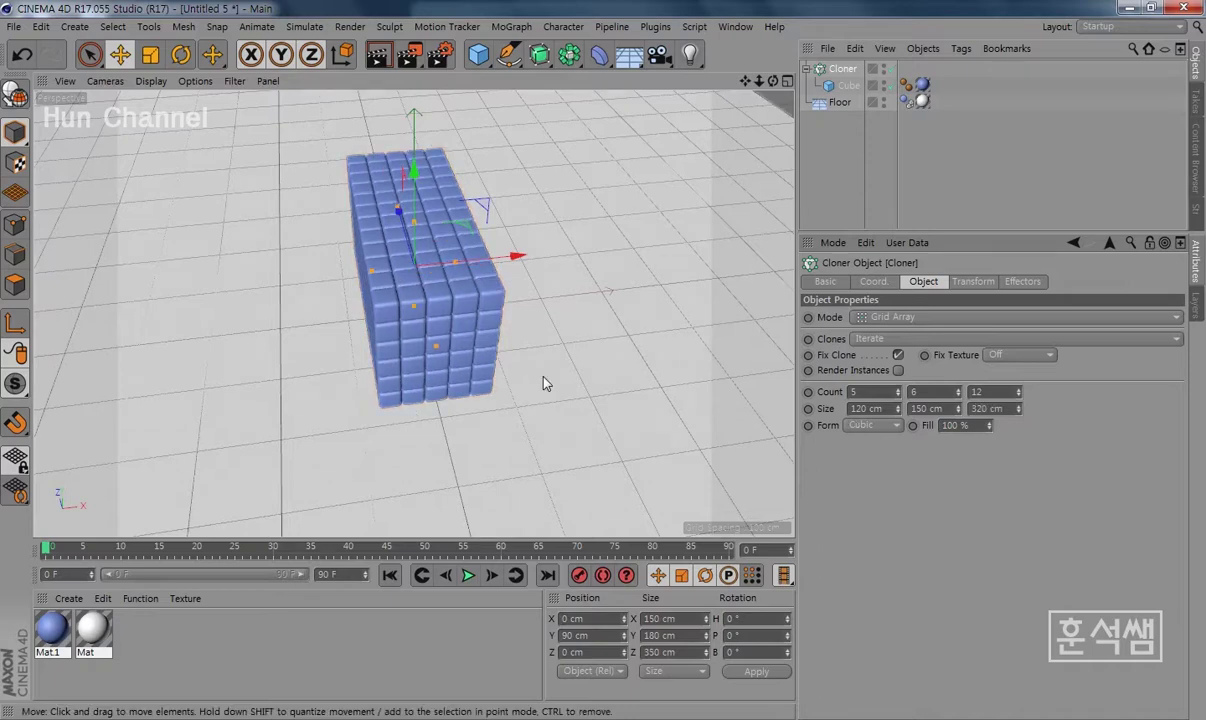
pyautogui.moveTo(541, 380)
pyautogui.keyDown('alt'); pyautogui.mouseDown()
pyautogui.moveTo(500, 310)
pyautogui.moveTo(538, 264)
pyautogui.mouseUp(); pyautogui.keyUp('alt')
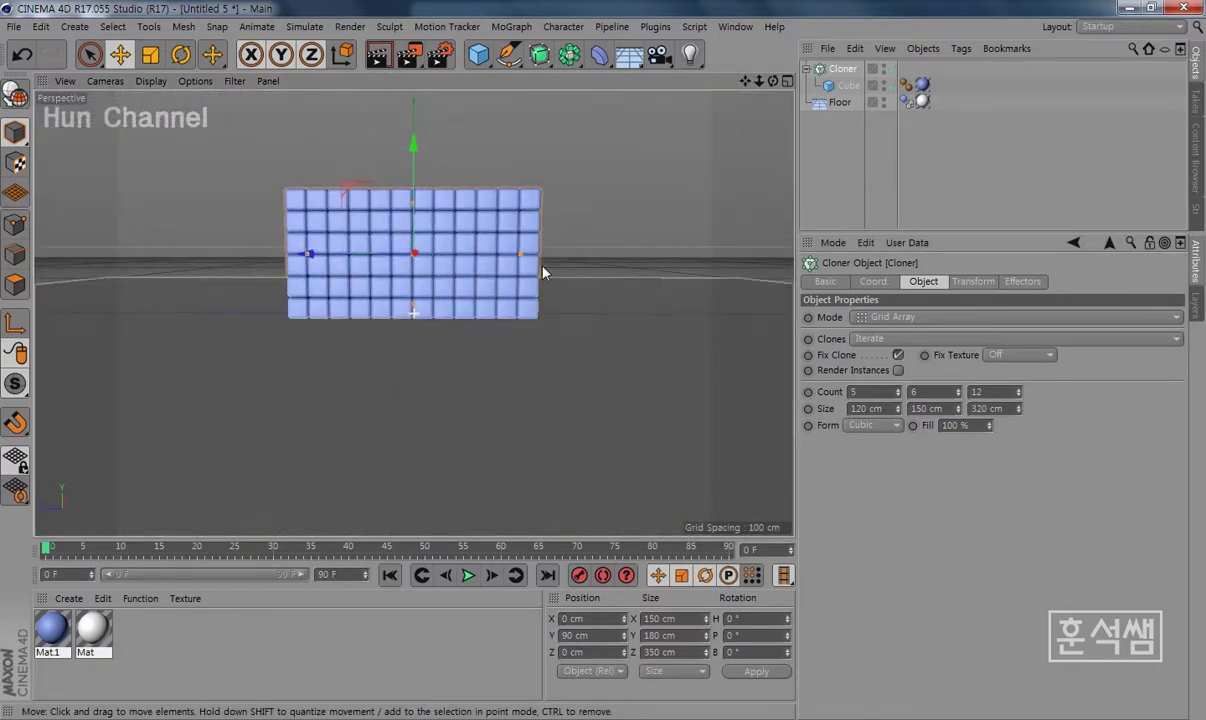
pyautogui.keyDown('alt'); pyautogui.moveTo(520, 315); pyautogui.dragTo(306, 387); pyautogui.keyUp('alt')
pyautogui.hotkey('ctrl', 's')
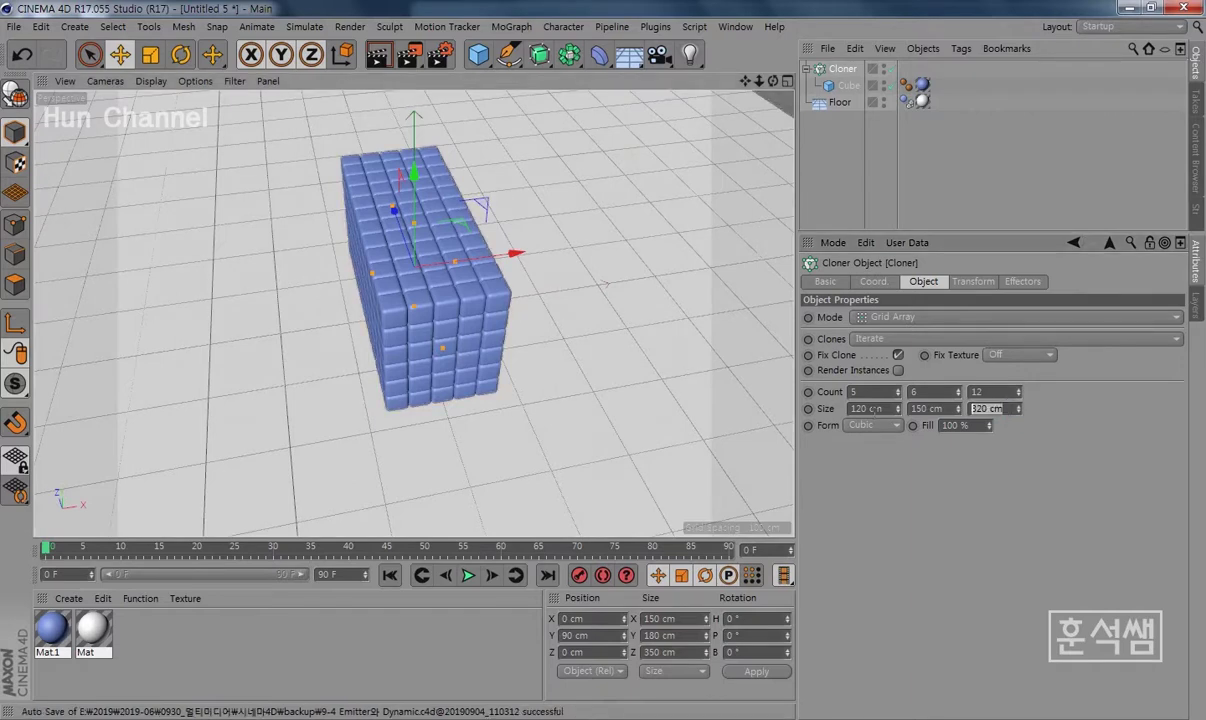
# Stretch the depth size to 350 cm and zoom out to see the whole floor.
pyautogui.write('350')
pyautogui.press('Return')
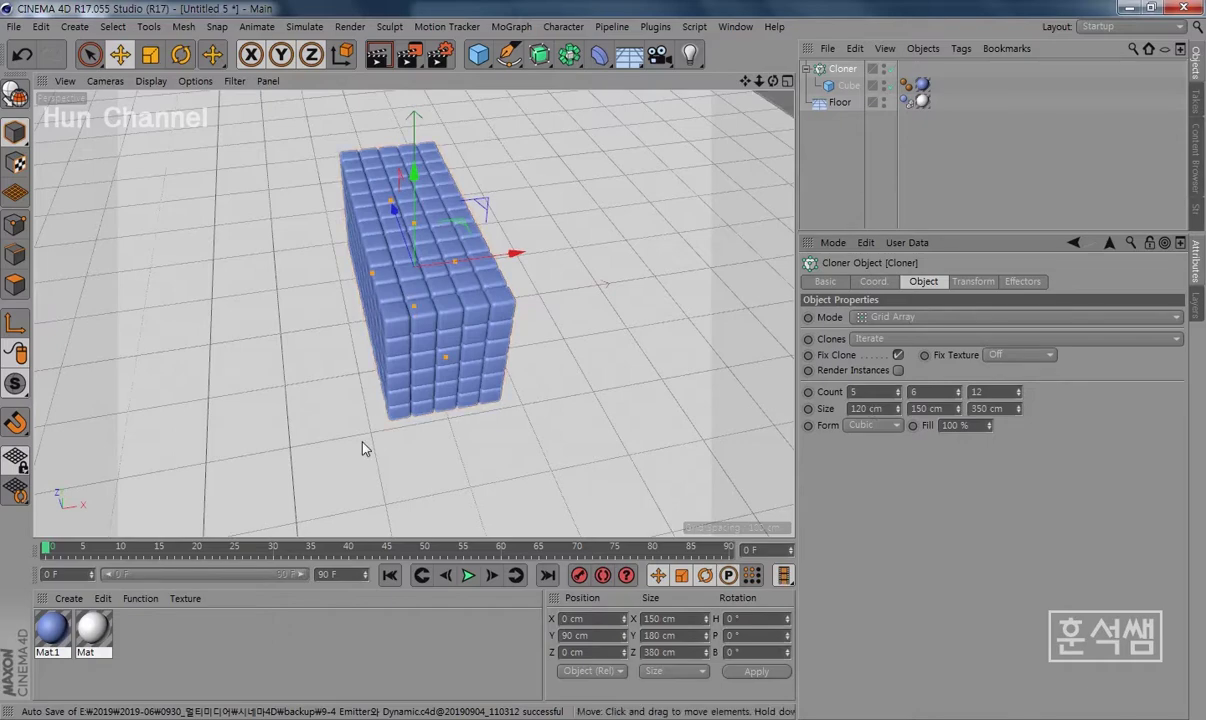
pyautogui.moveTo(341, 416)
pyautogui.keyDown('alt'); pyautogui.mouseDown()
pyautogui.moveTo(586, 291)
pyautogui.moveTo(398, 382)
pyautogui.moveTo(345, 353)
pyautogui.mouseUp(); pyautogui.keyUp('alt')
pyautogui.scroll(-3, 567, 445)
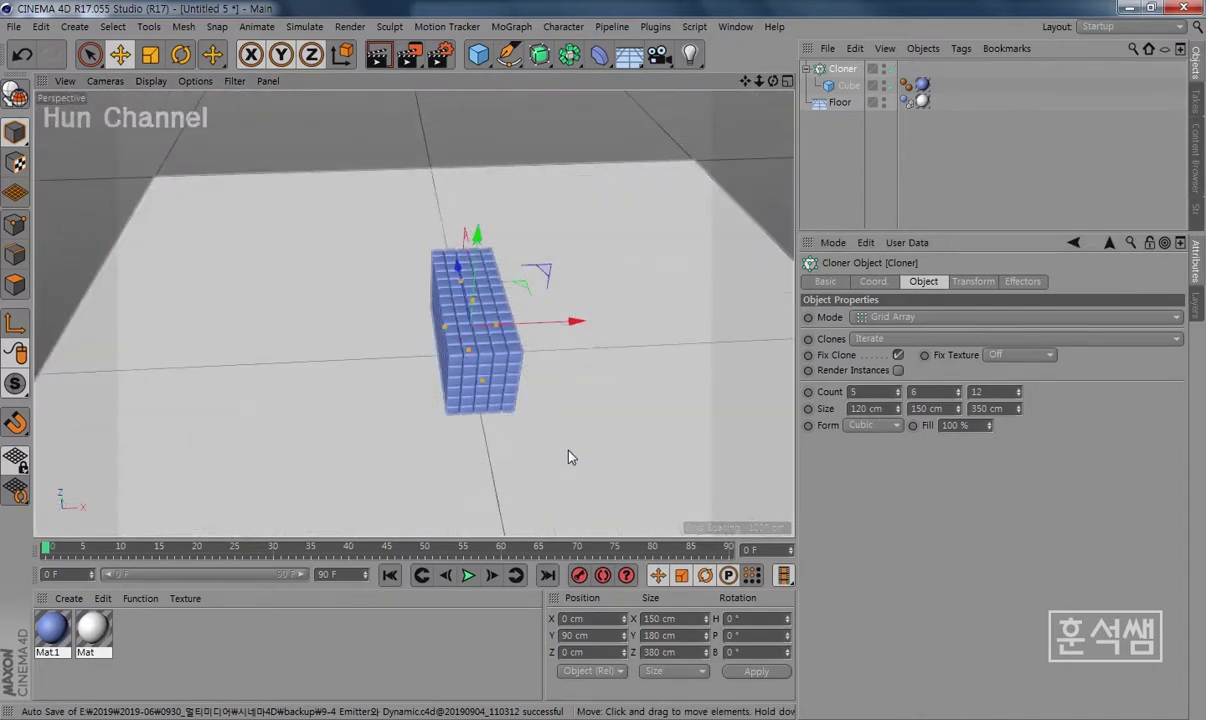
pyautogui.keyDown('alt'); pyautogui.moveTo(570, 455); pyautogui.dragTo(489, 426); pyautogui.keyUp('alt')
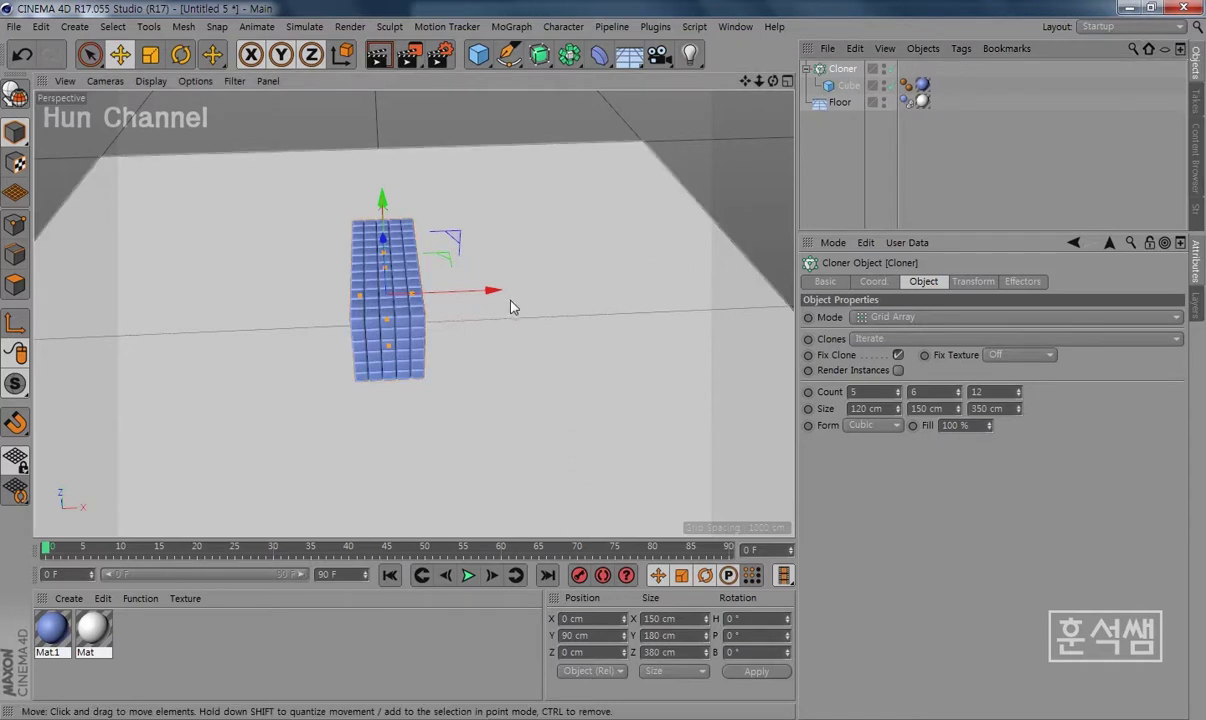
# Slide the cube block right along X to about 614 cm.
pyautogui.moveTo(494, 297); pyautogui.dragTo(753, 300)
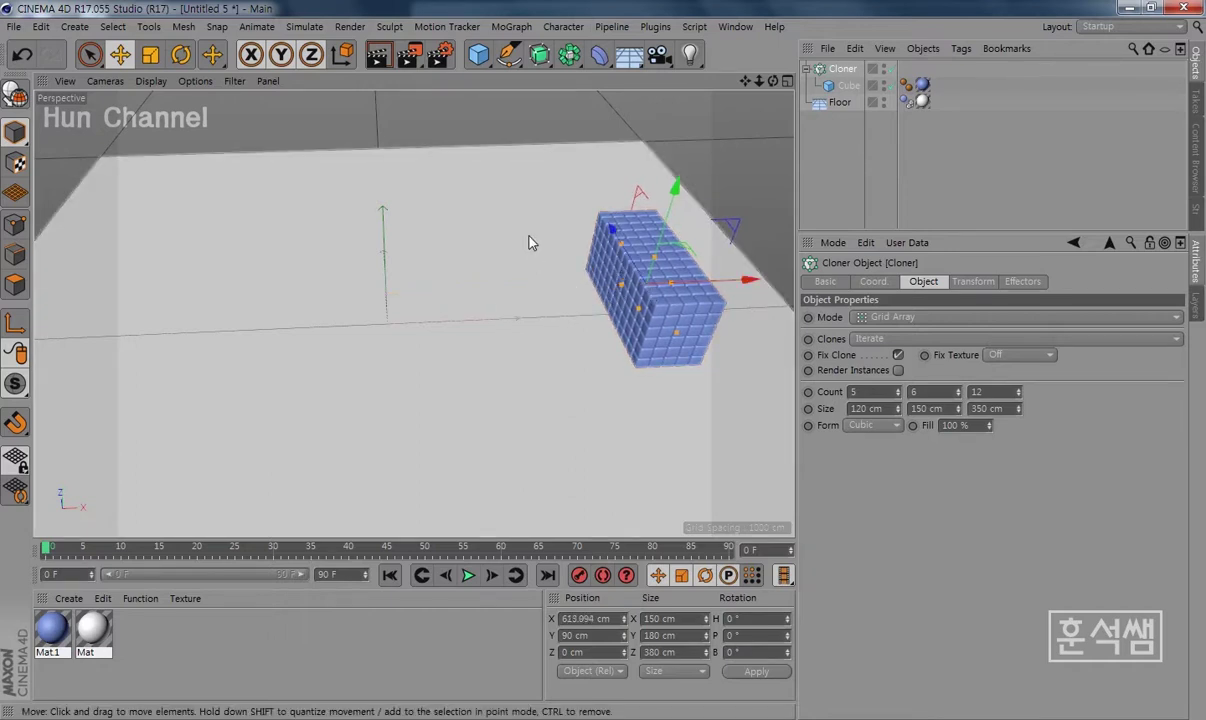
pyautogui.click(479, 55)
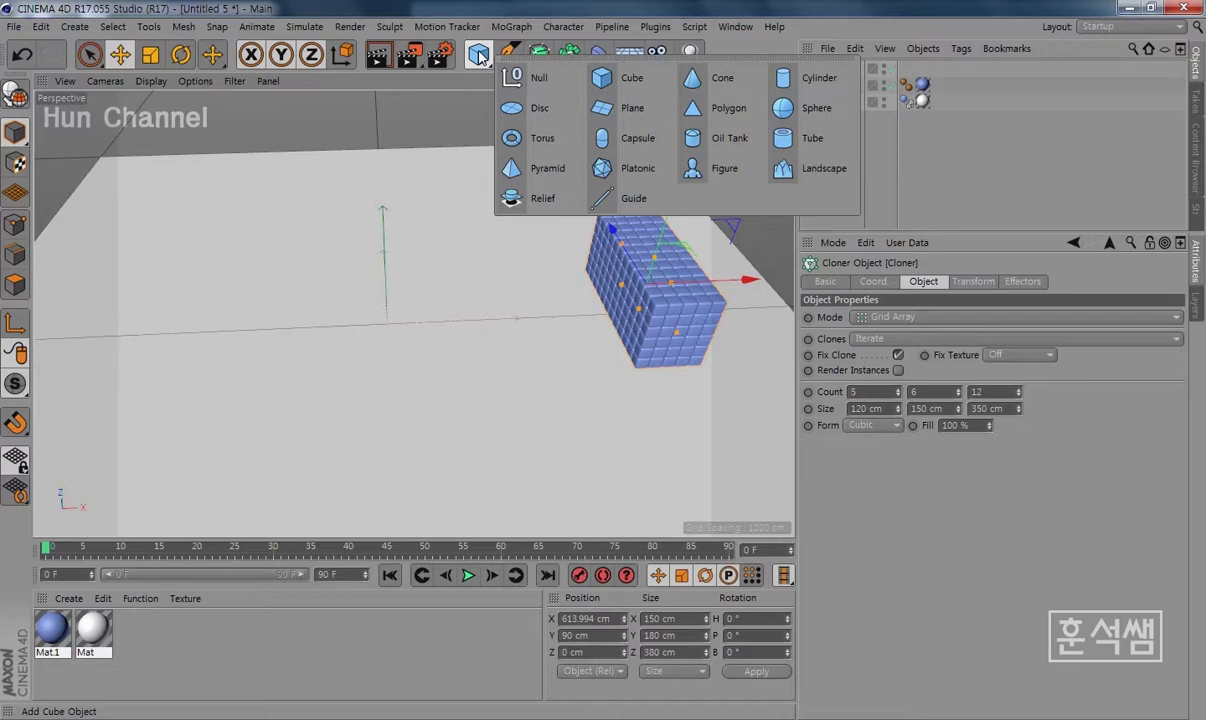
# Add an 80 cm radius Sphere and move it onto the floor at X −537.485 cm.
pyautogui.click(797, 113)
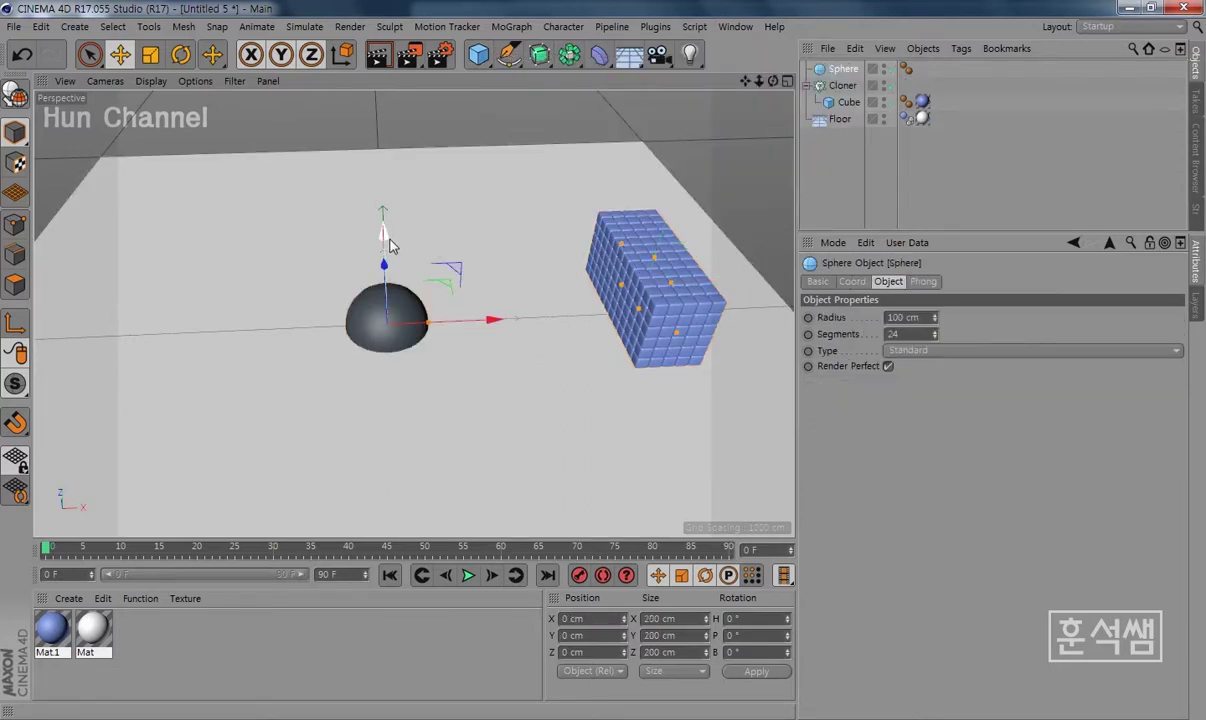
pyautogui.keyDown('alt'); pyautogui.moveTo(238, 333); pyautogui.dragTo(197, 296); pyautogui.keyUp('alt')
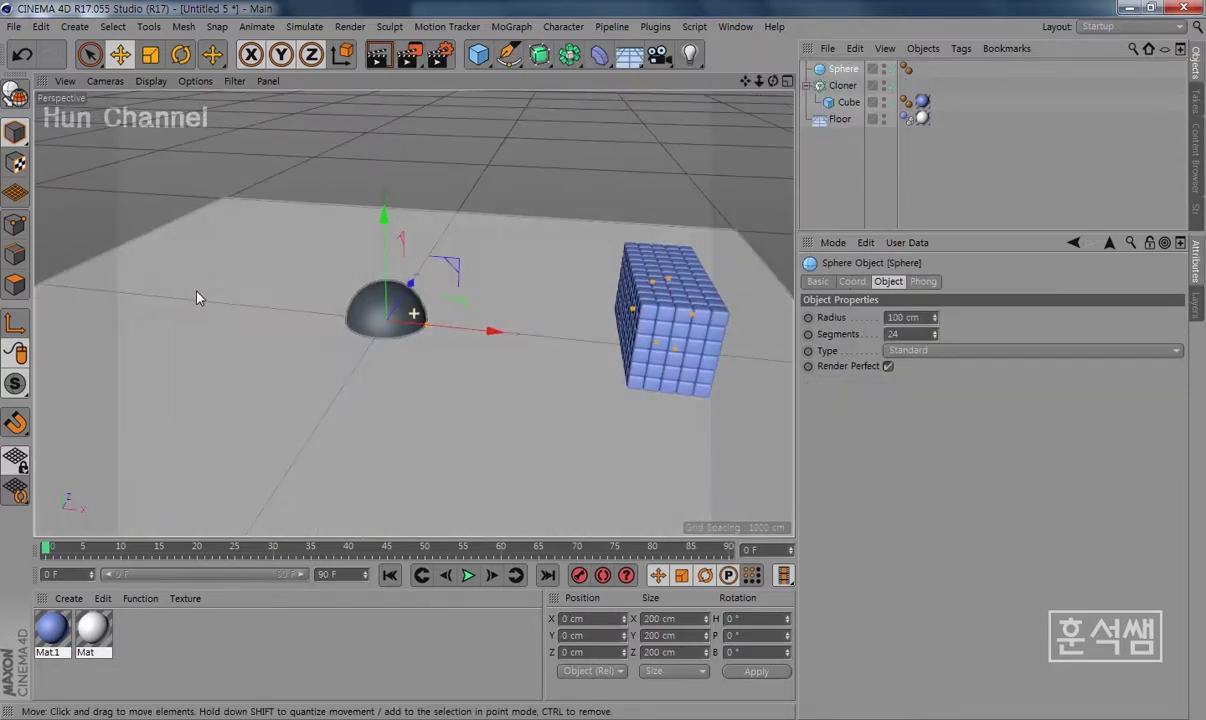
pyautogui.moveTo(376, 214)
pyautogui.mouseDown()
pyautogui.moveTo(391, 180)
pyautogui.moveTo(393, 190)
pyautogui.mouseUp()
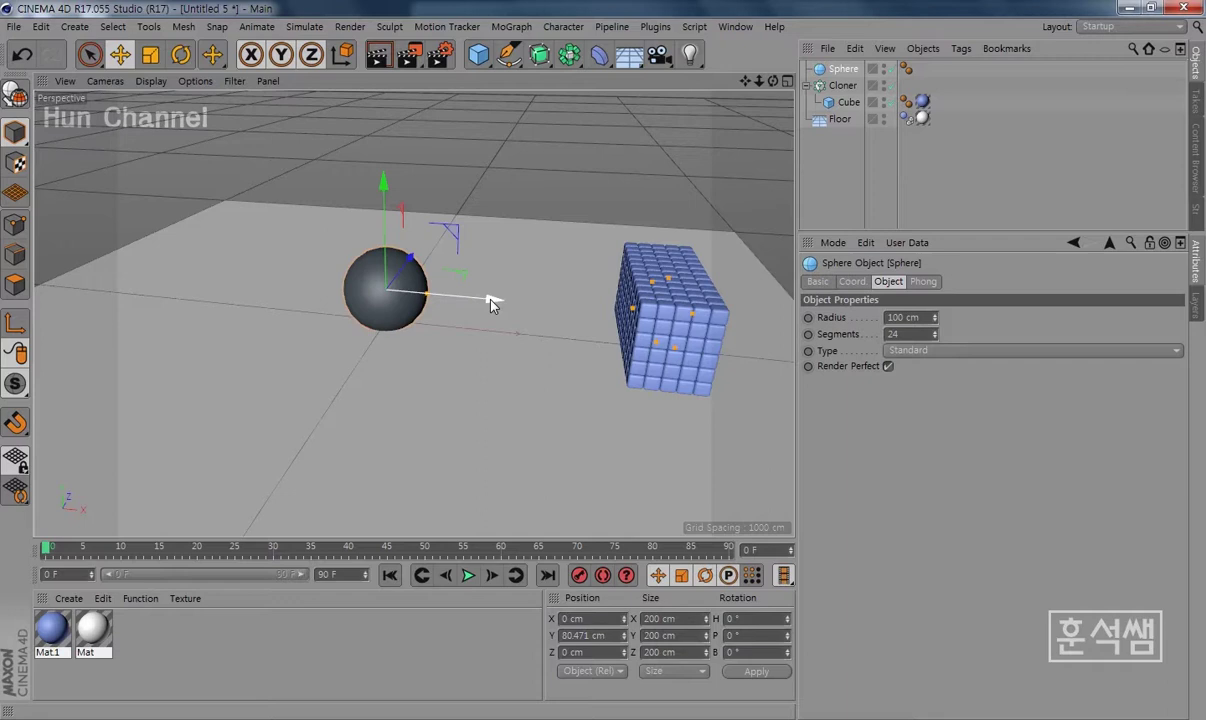
pyautogui.click(903, 317)
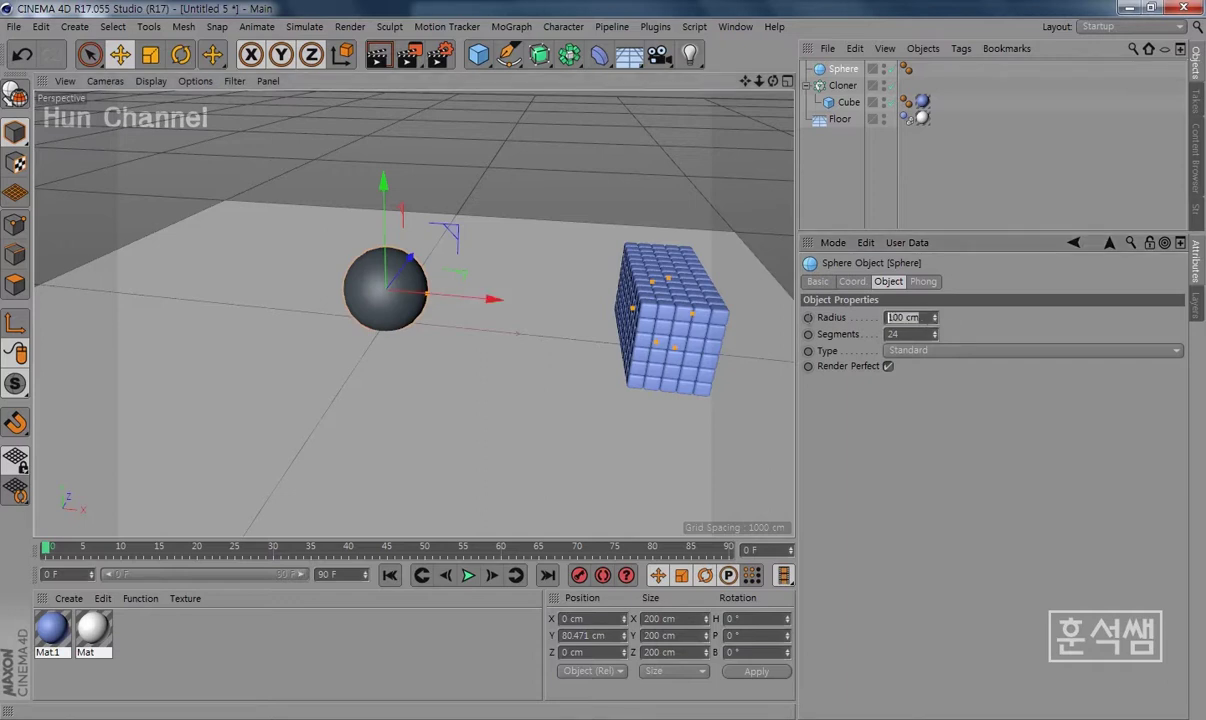
pyautogui.write('80')
pyautogui.press('Return')
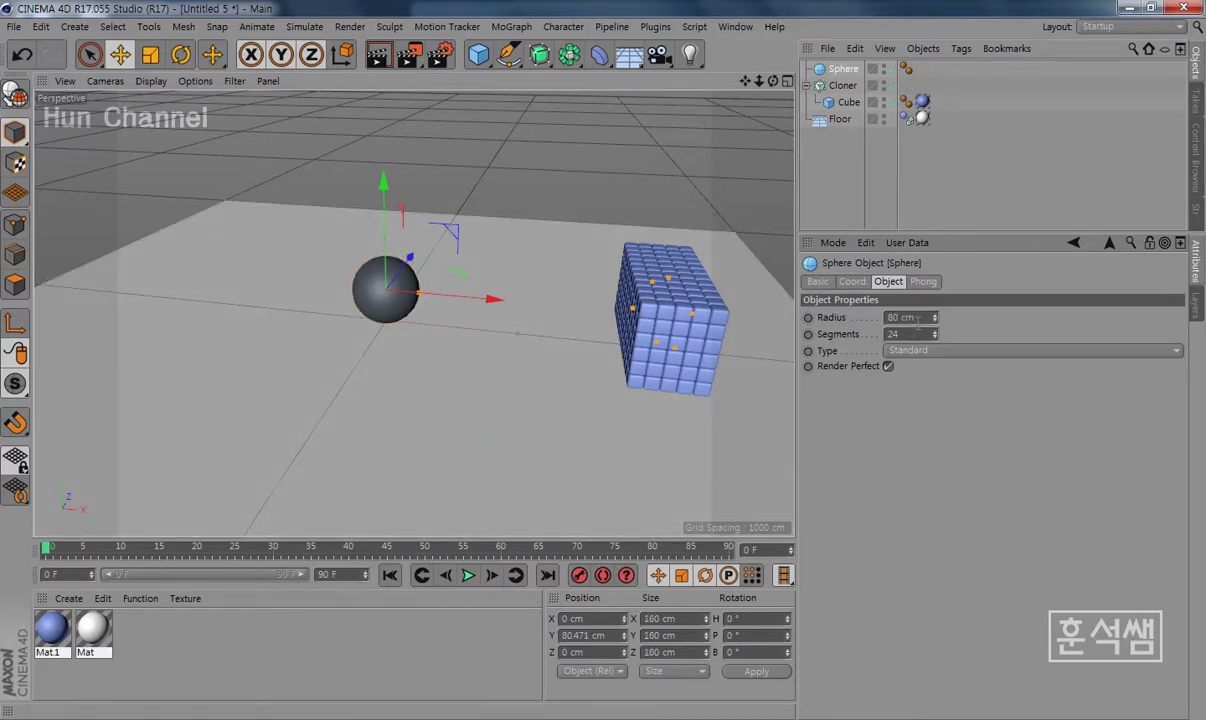
pyautogui.moveTo(458, 422)
pyautogui.keyDown('alt'); pyautogui.mouseDown()
pyautogui.moveTo(549, 404)
pyautogui.moveTo(503, 431)
pyautogui.mouseUp(); pyautogui.keyUp('alt')
pyautogui.moveTo(494, 299); pyautogui.dragTo(260, 303)
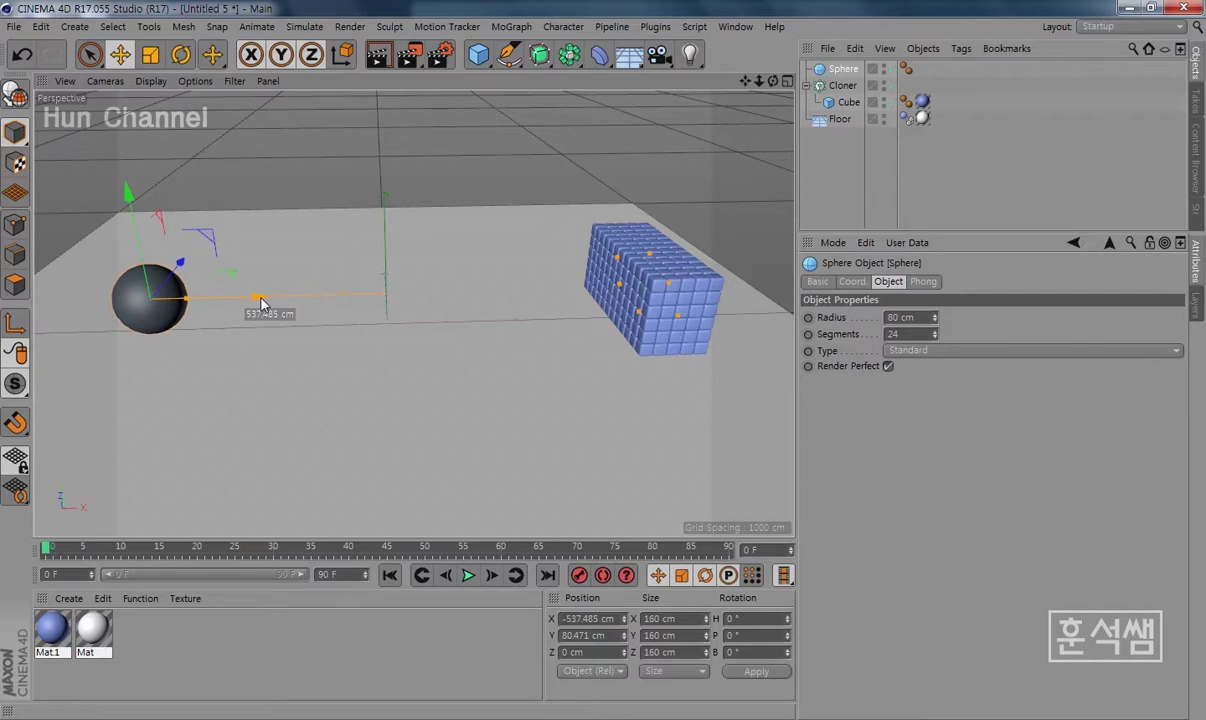
pyautogui.moveTo(127, 198); pyautogui.dragTo(129, 201)
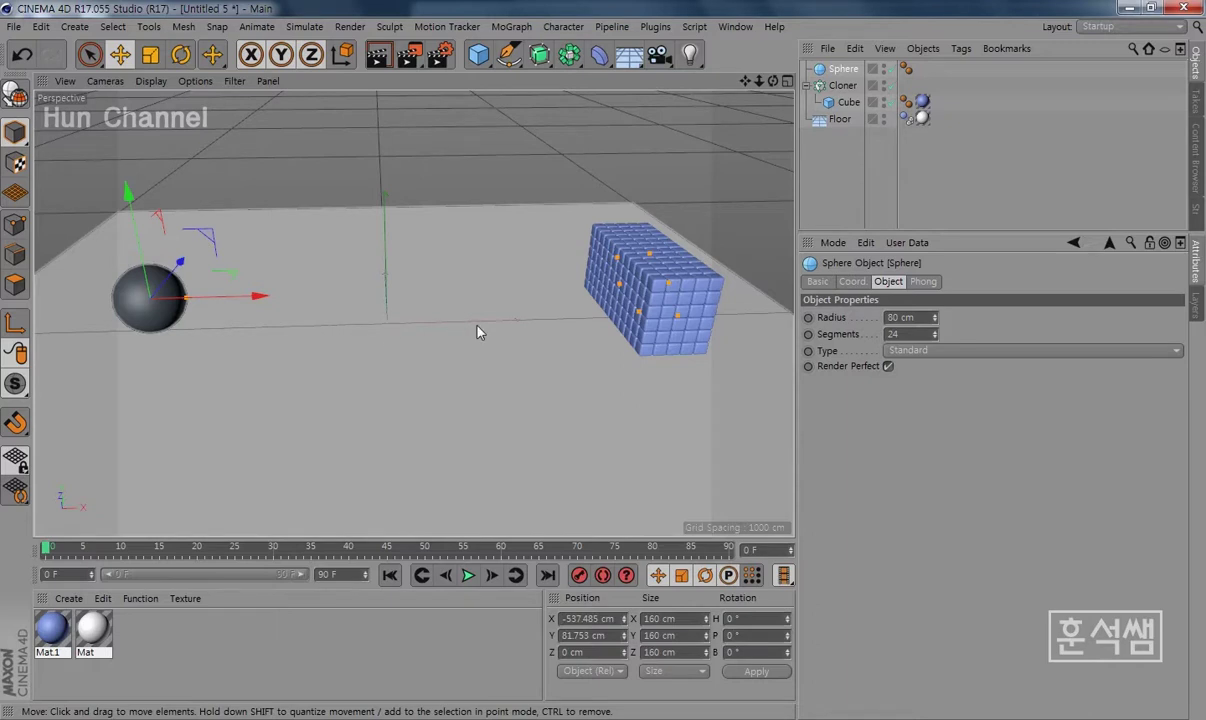
# Ctrl-drag the blue Mat.1 material to duplicate it, undoing a mistaken extra copy.
pyautogui.rightClick(846, 78)
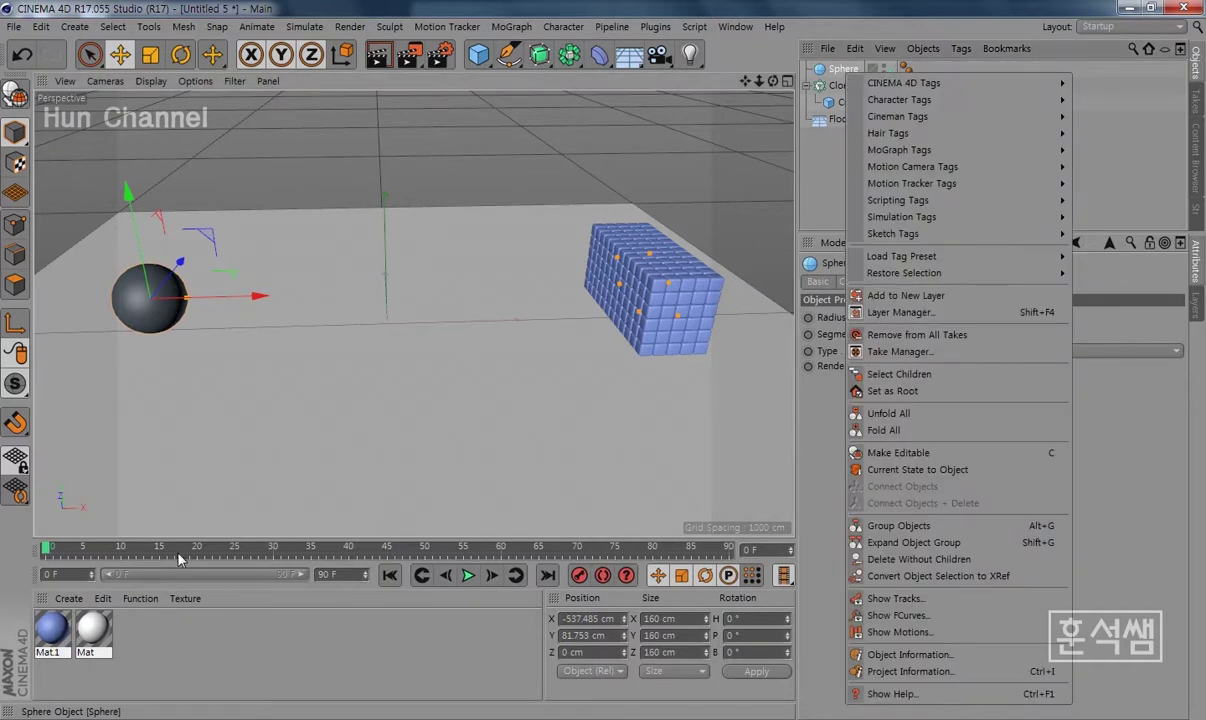
pyautogui.click(195, 657)
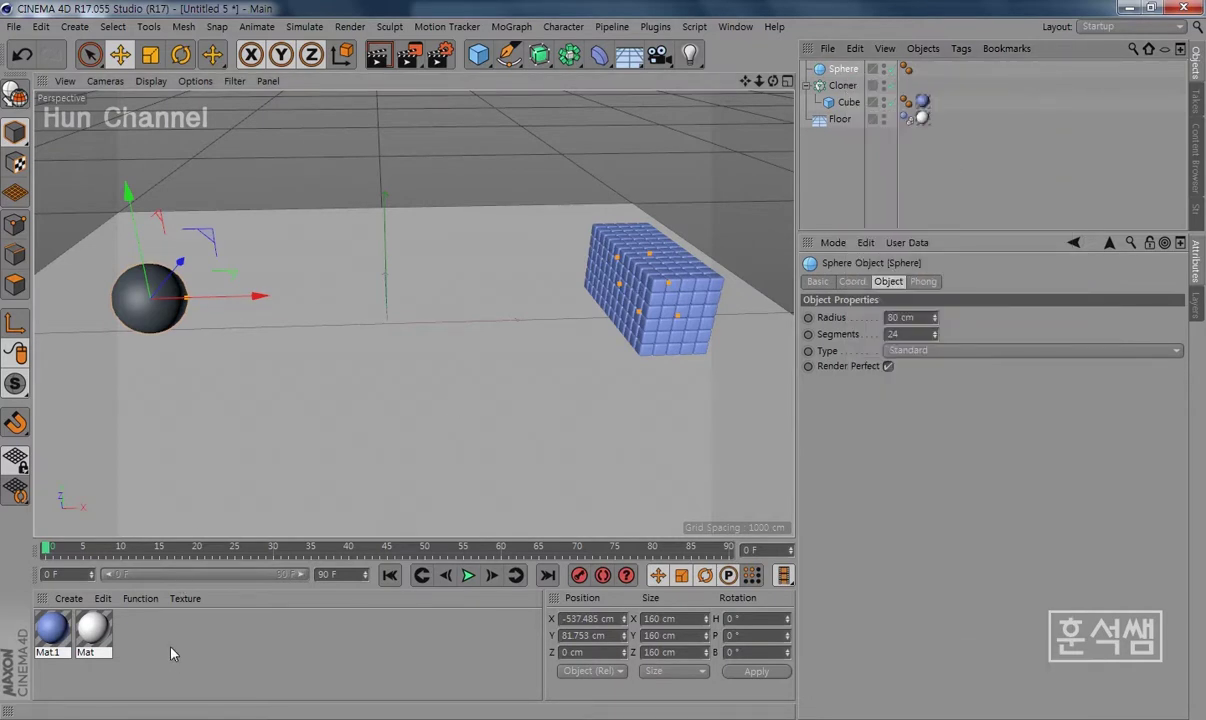
pyautogui.moveTo(52, 626); pyautogui.dragTo(78, 634)
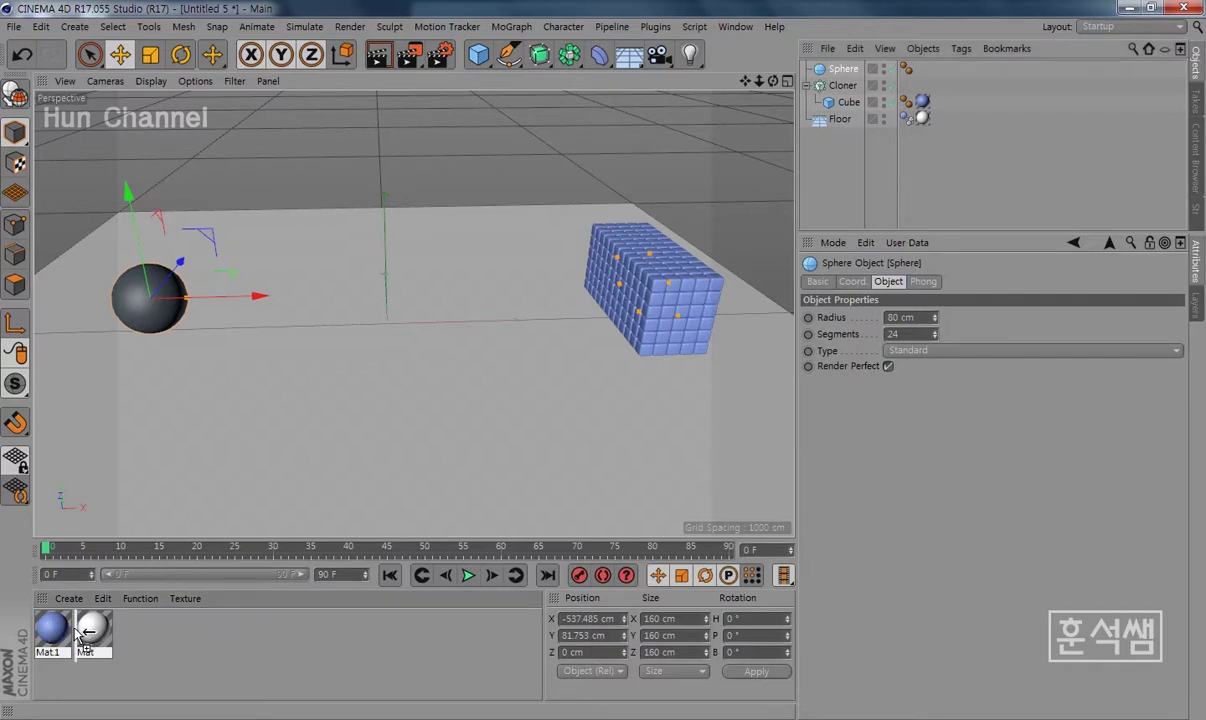
pyautogui.keyDown('ctrl'); pyautogui.moveTo(79, 632); pyautogui.dragTo(64, 640); pyautogui.keyUp('ctrl')
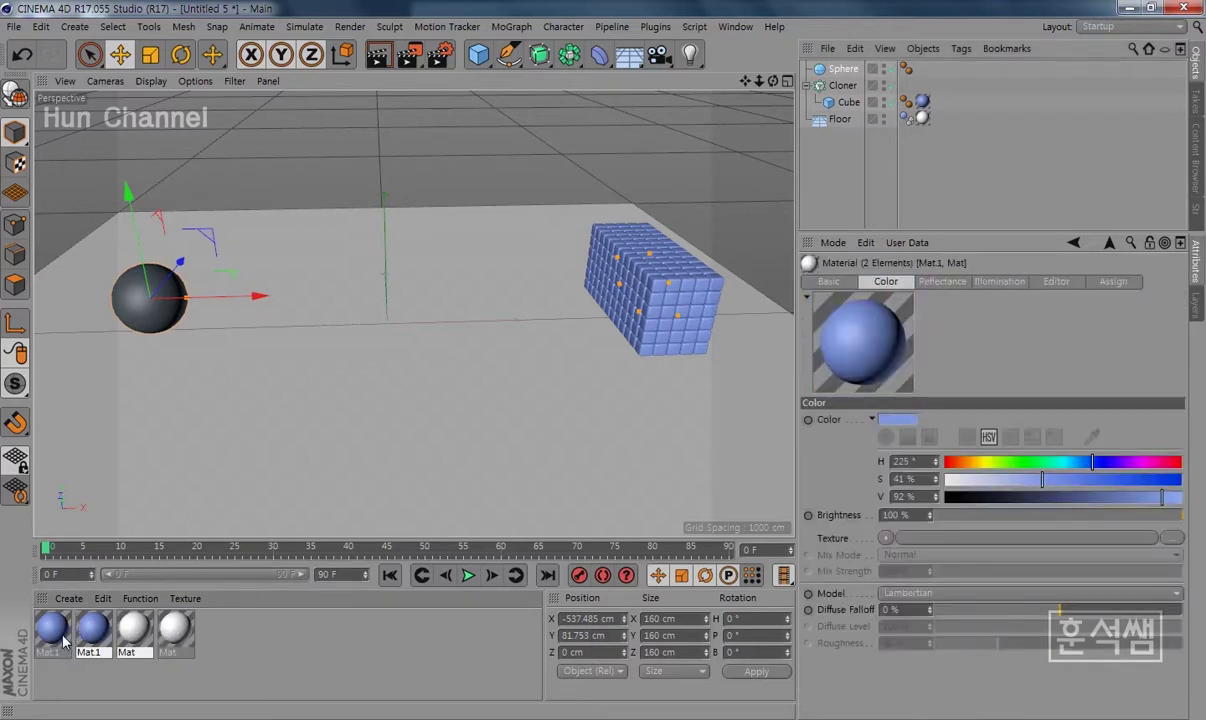
pyautogui.hotkey('ctrl', 'z')
pyautogui.click(165, 645)
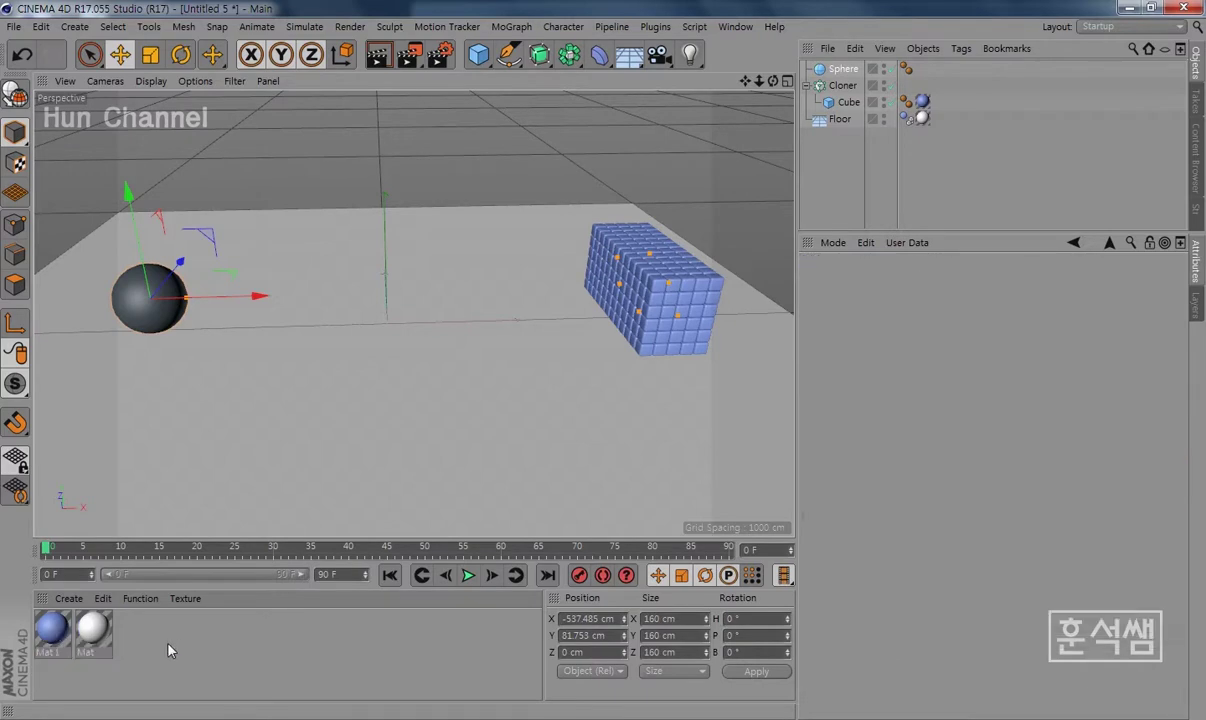
pyautogui.keyDown('ctrl'); pyautogui.moveTo(56, 629); pyautogui.dragTo(76, 630); pyautogui.keyUp('ctrl')
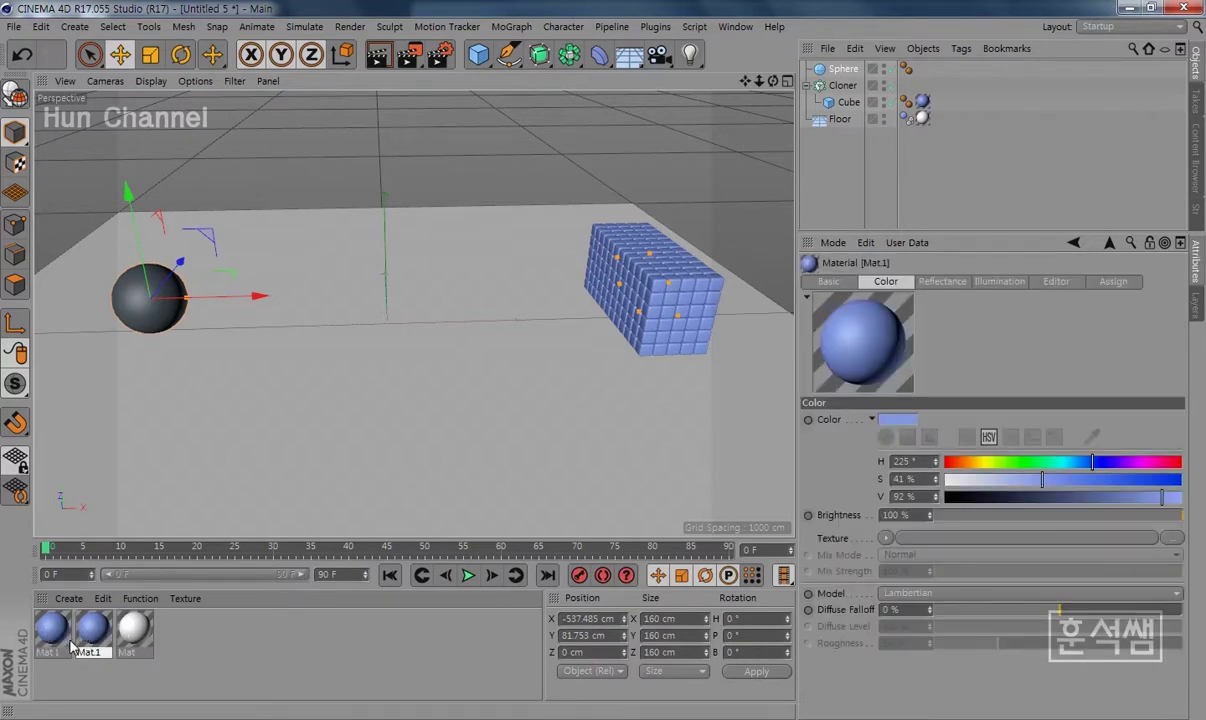
# Open the copied Mat.1 and shift its colour from blue toward orange.
pyautogui.doubleClick(103, 624)
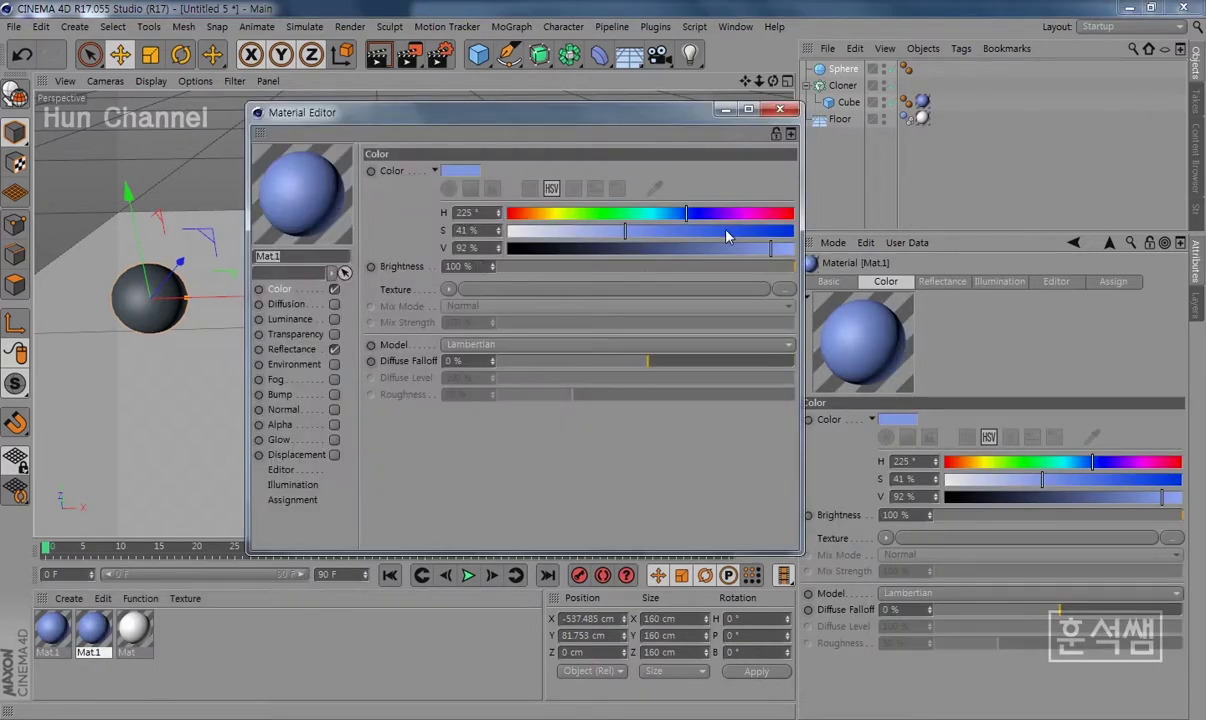
pyautogui.click(526, 214)
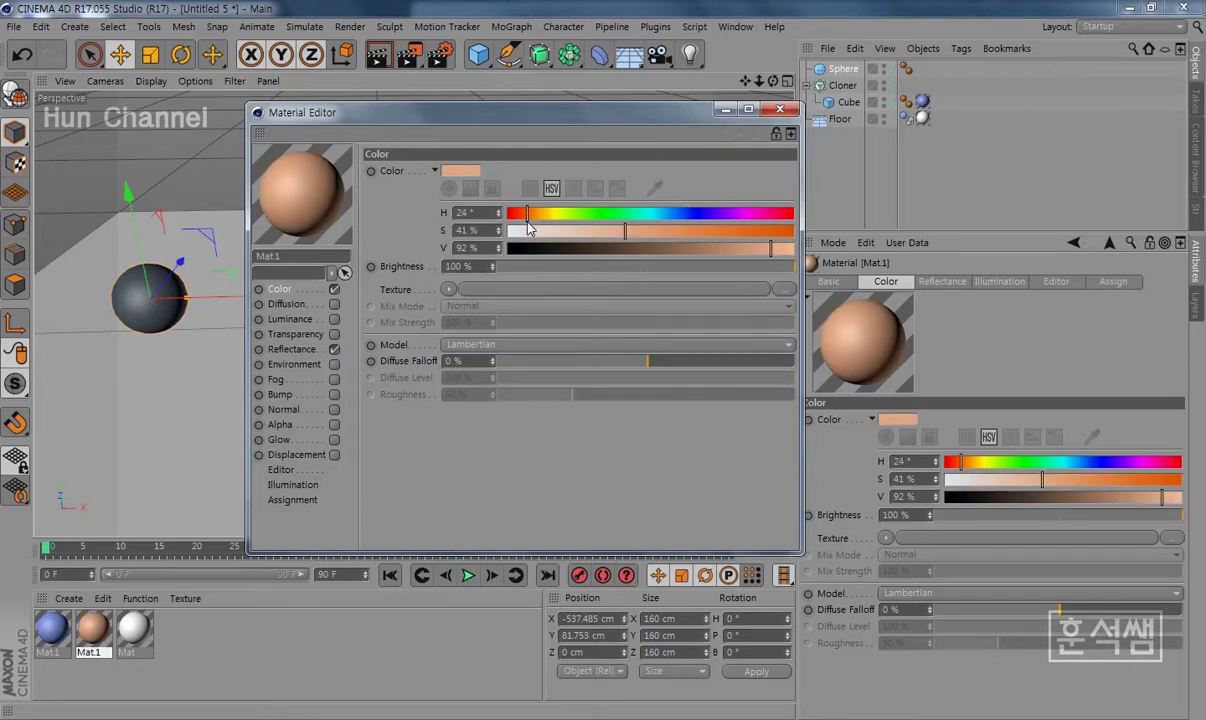
pyautogui.moveTo(524, 220); pyautogui.dragTo(520, 214)
pyautogui.moveTo(648, 231); pyautogui.dragTo(668, 233)
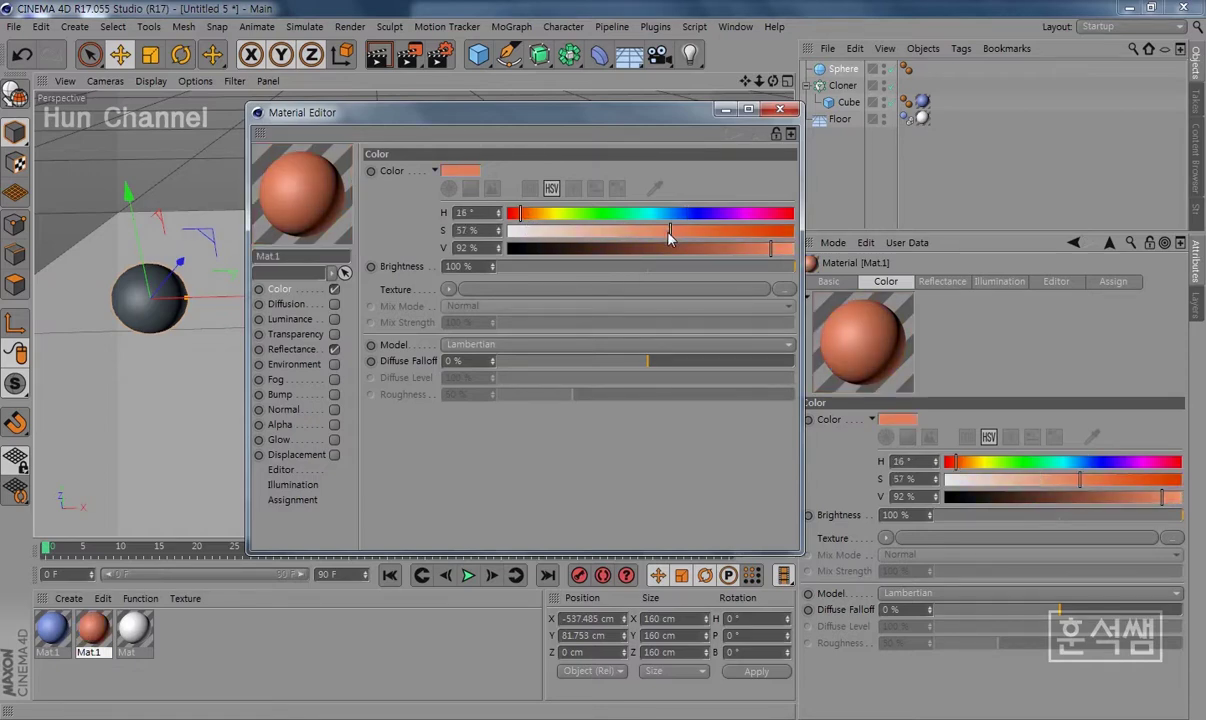
pyautogui.moveTo(683, 120); pyautogui.dragTo(694, 356)
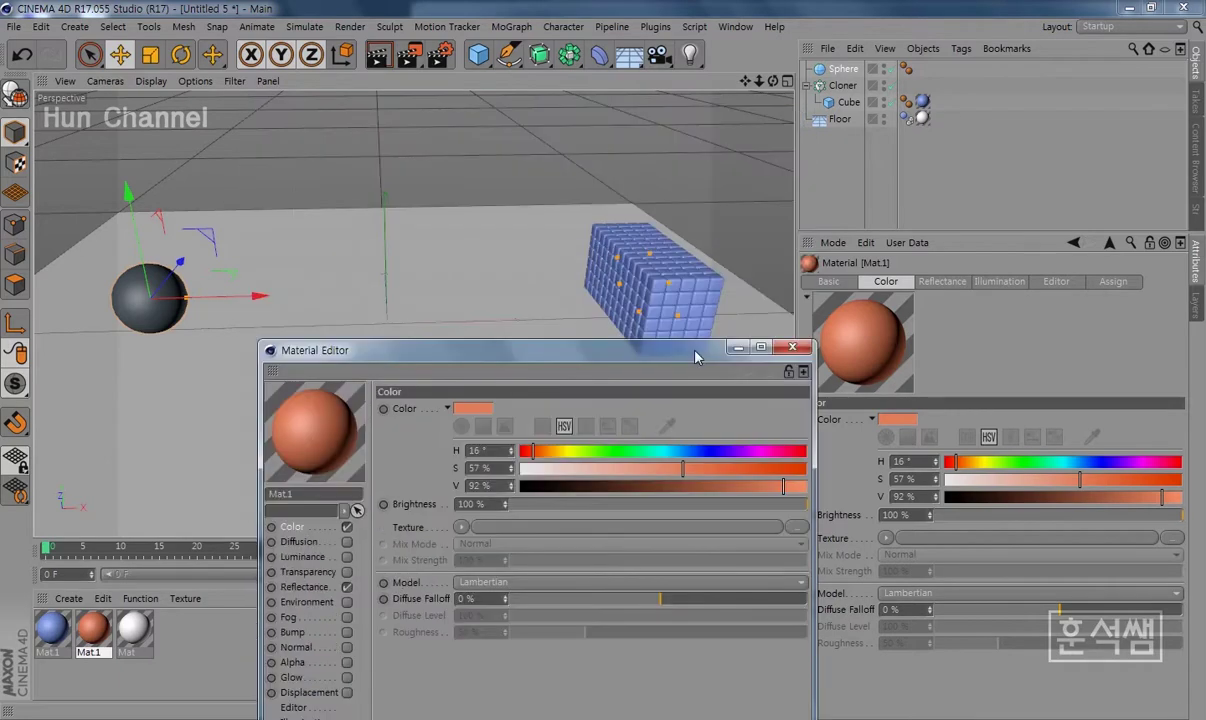
pyautogui.click(739, 451)
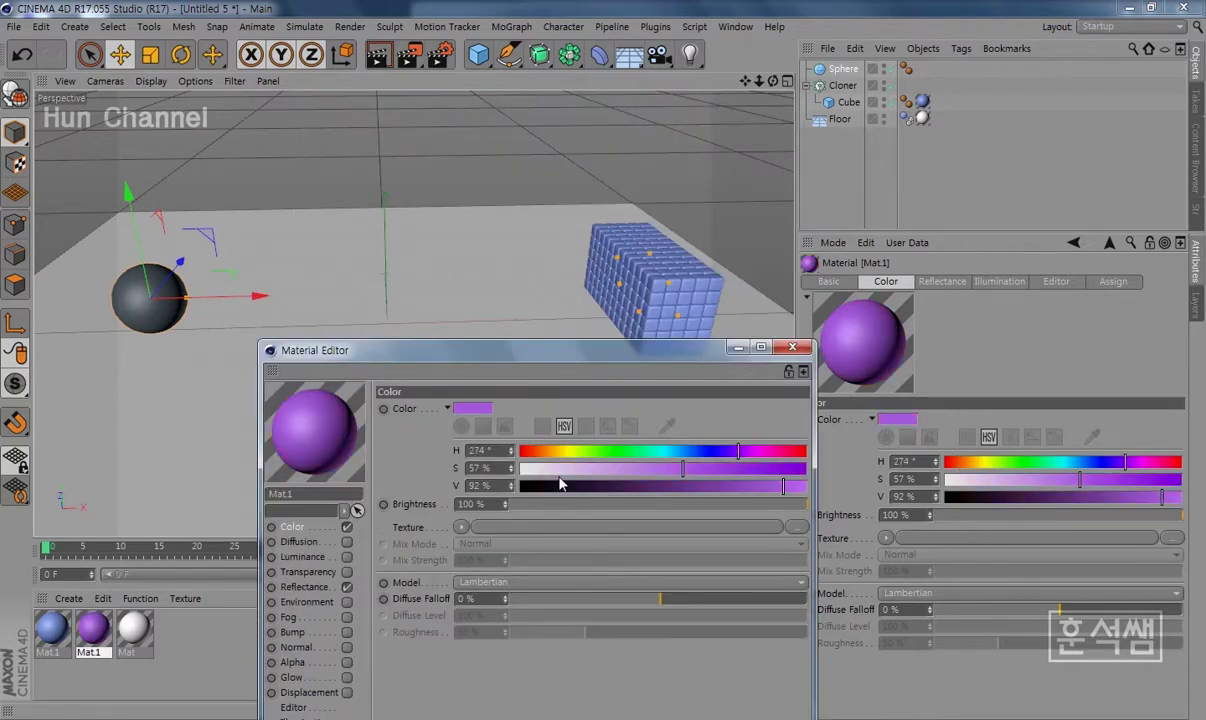
pyautogui.moveTo(529, 452); pyautogui.dragTo(542, 456)
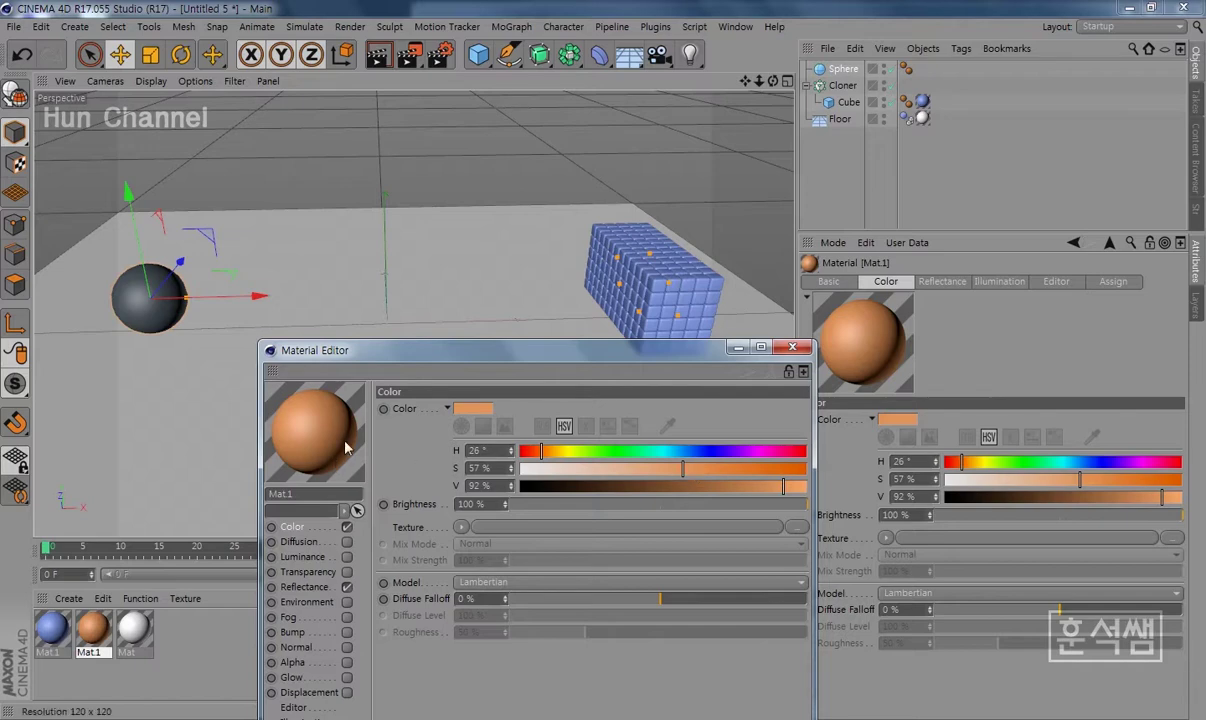
# Fine-tune the orange to H 32°, S 76%, V 84% and apply it to the Sphere.
pyautogui.click(796, 487)
pyautogui.click(763, 468)
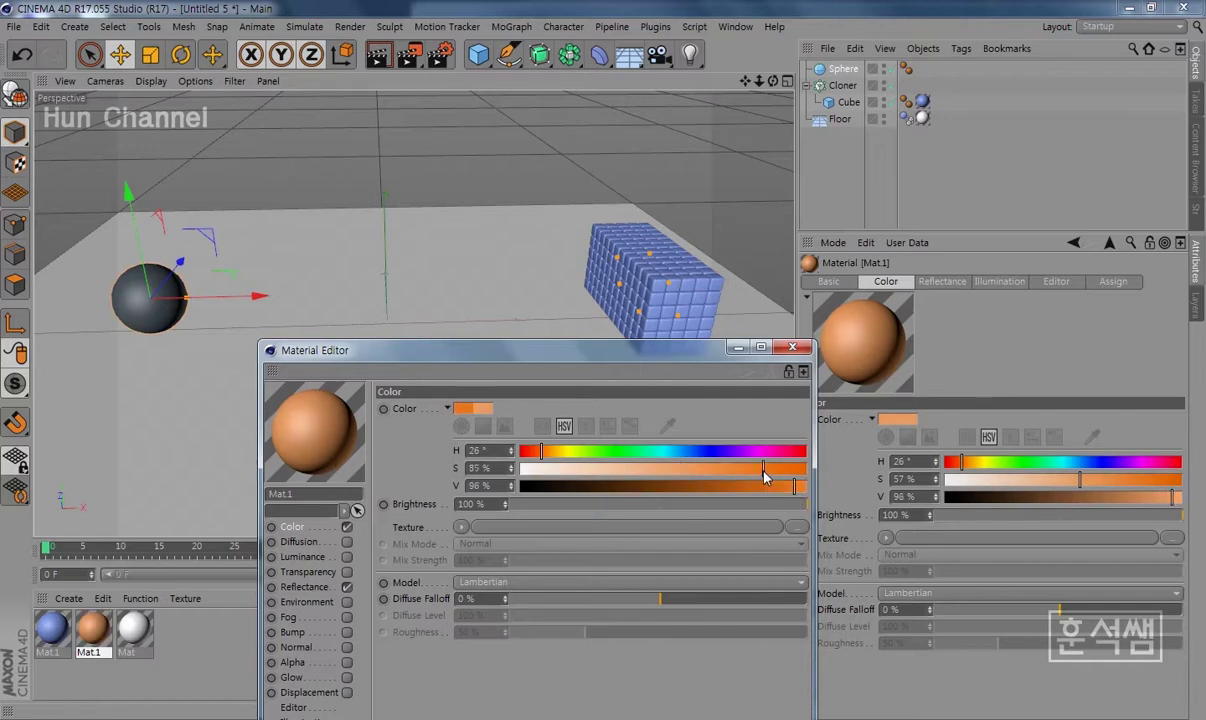
pyautogui.click(762, 487)
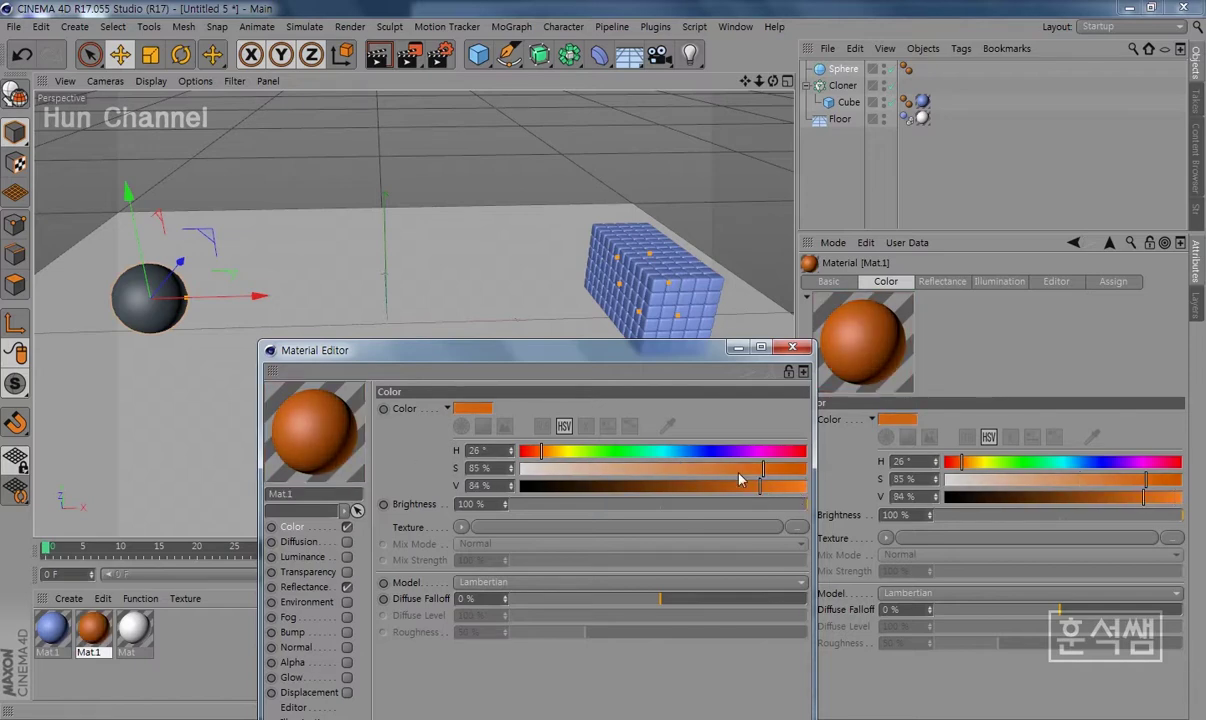
pyautogui.click(737, 468)
pyautogui.moveTo(312, 425); pyautogui.dragTo(141, 301)
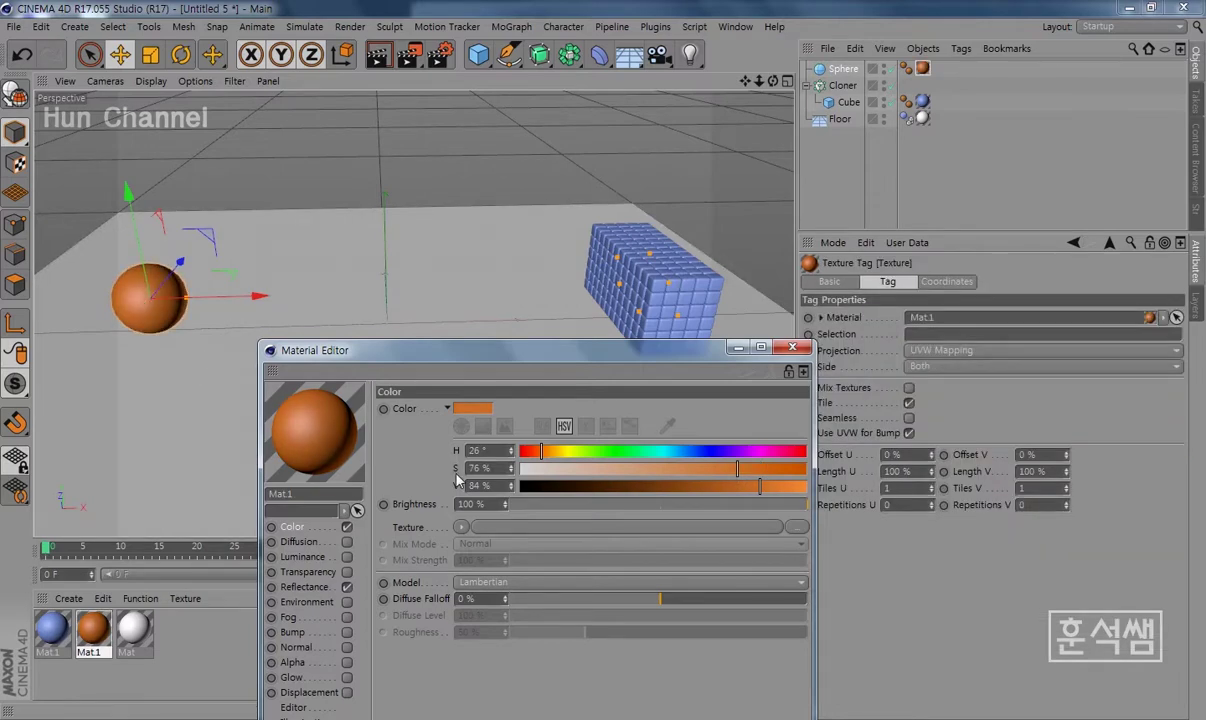
pyautogui.click(547, 453)
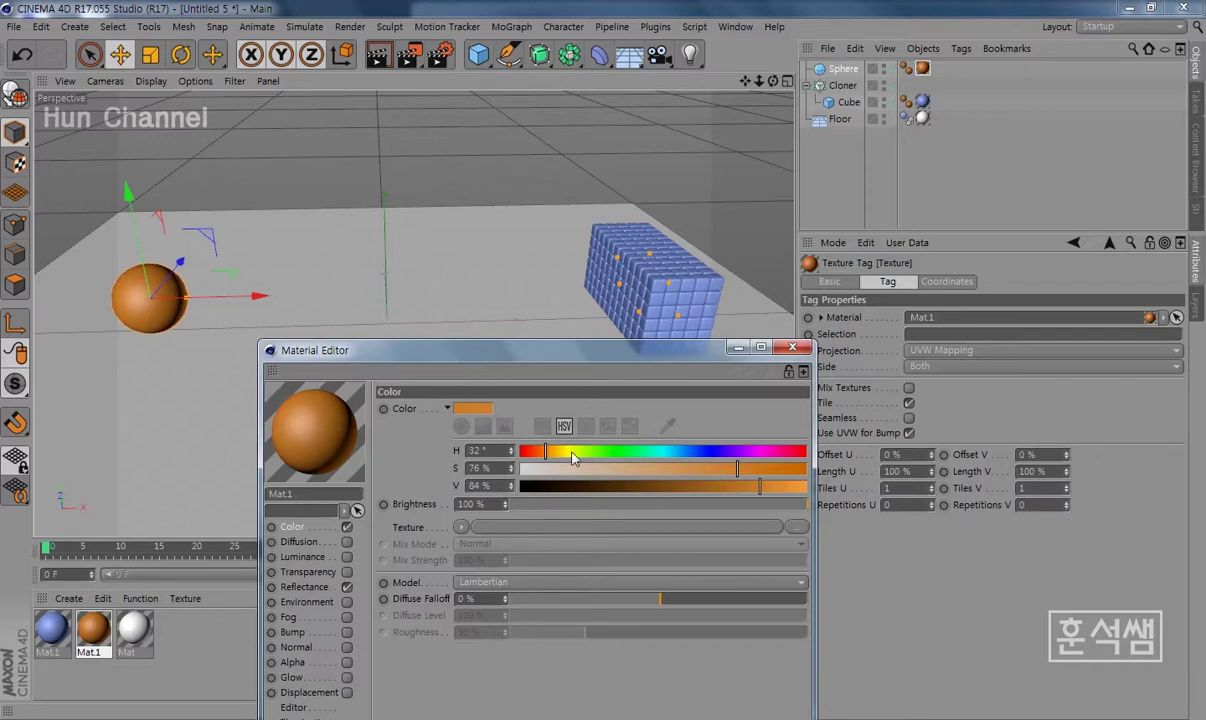
pyautogui.click(795, 348)
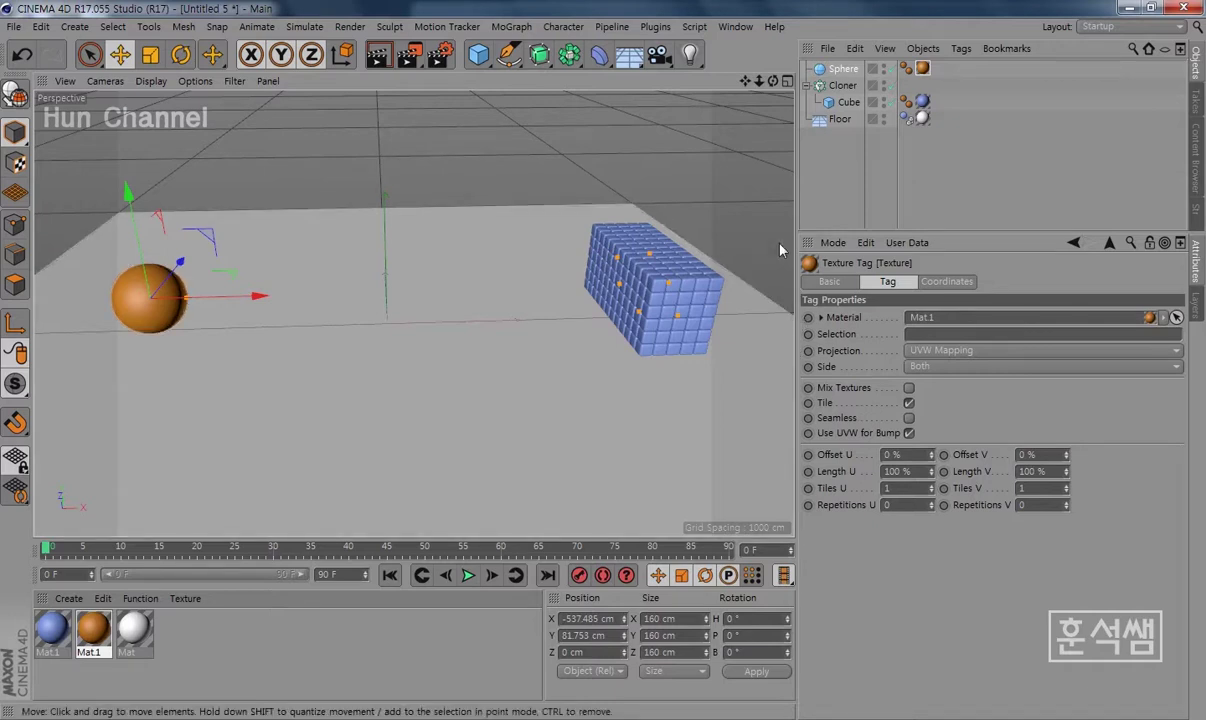
# Add a Rigid Body tag to the Sphere and review its Dynamics, Collision, Mass and Force tabs.
pyautogui.rightClick(847, 76)
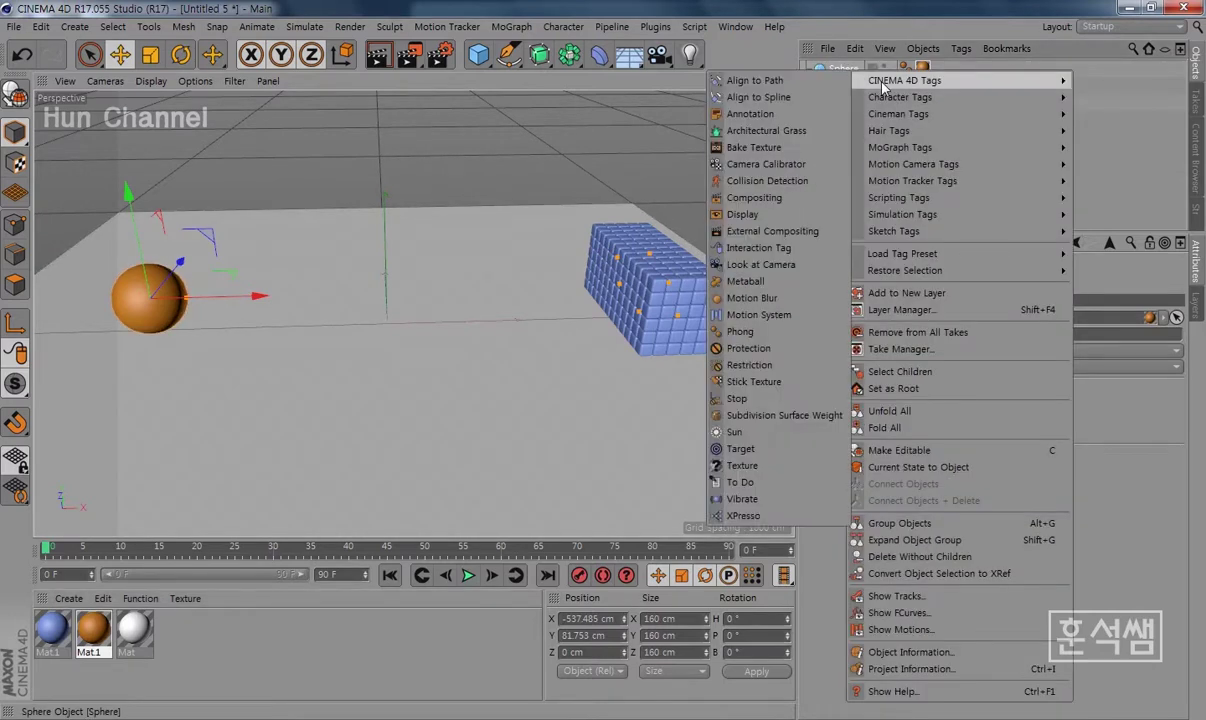
pyautogui.moveTo(903, 214)
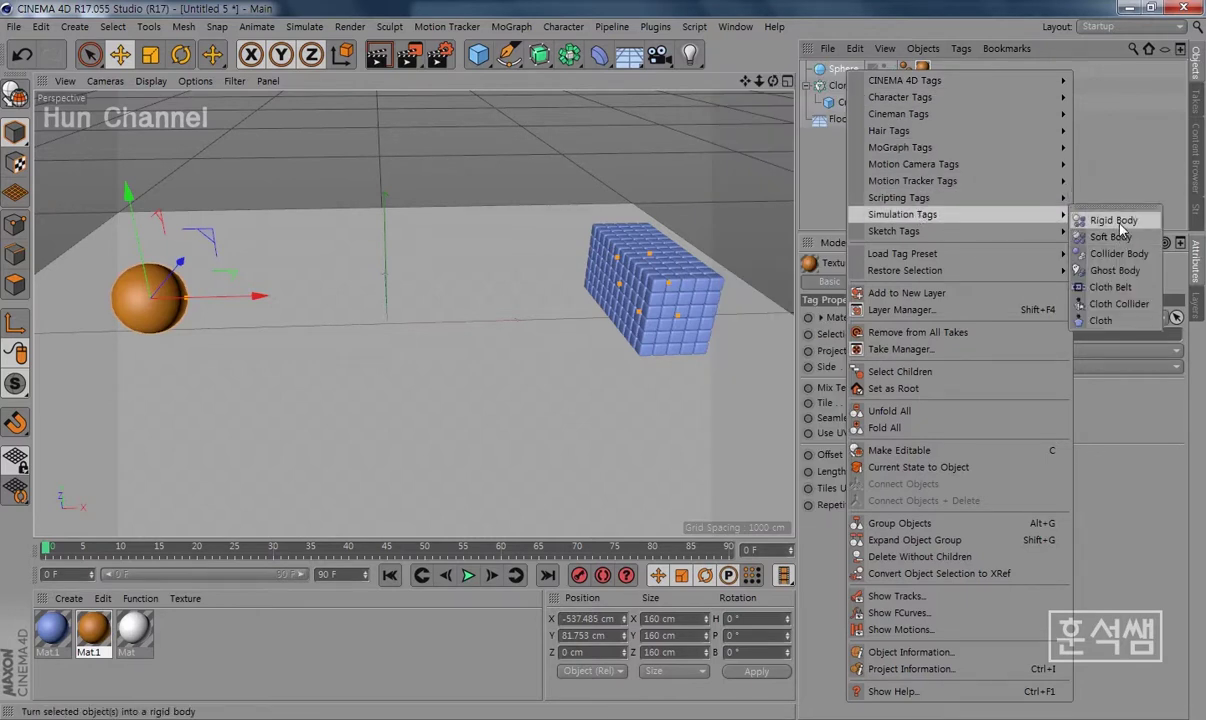
pyautogui.click(1114, 220)
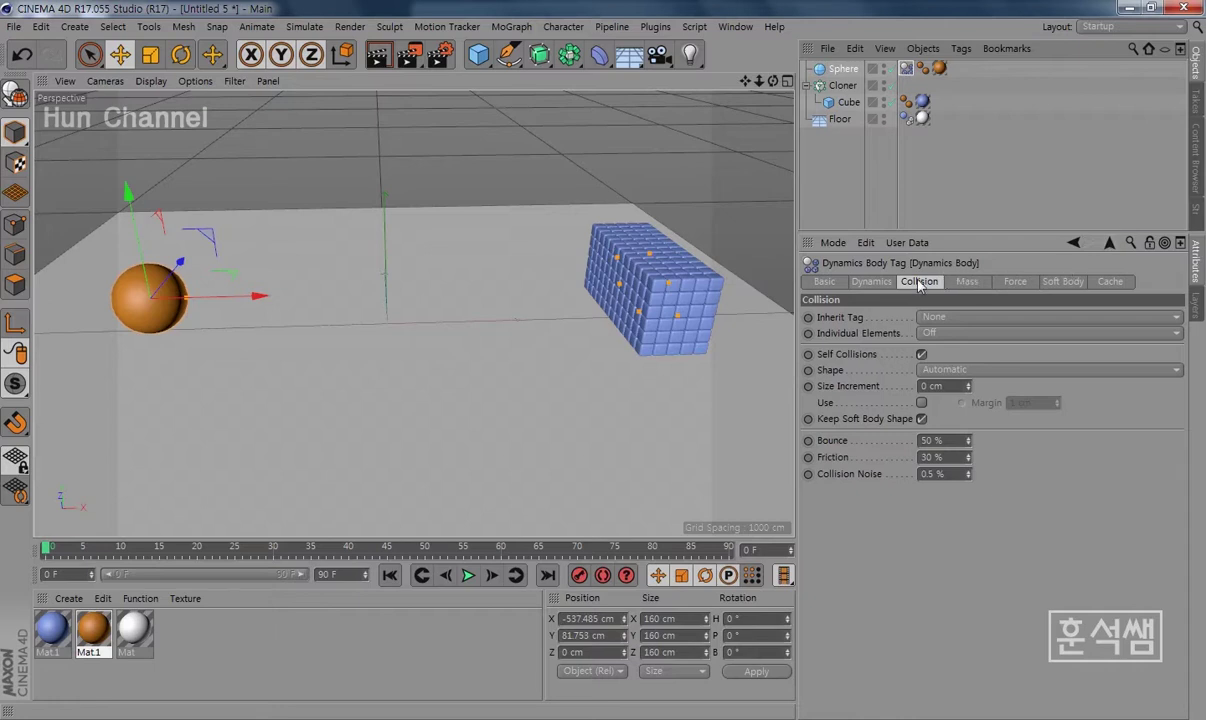
pyautogui.click(873, 283)
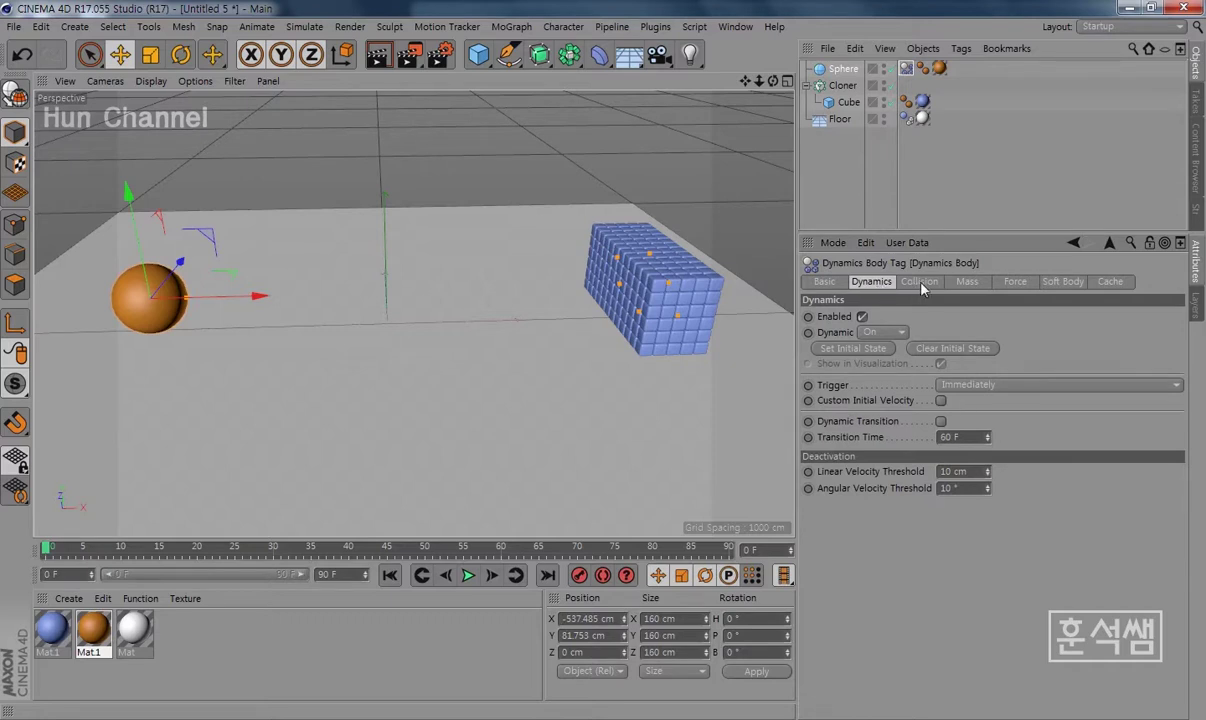
pyautogui.click(920, 283)
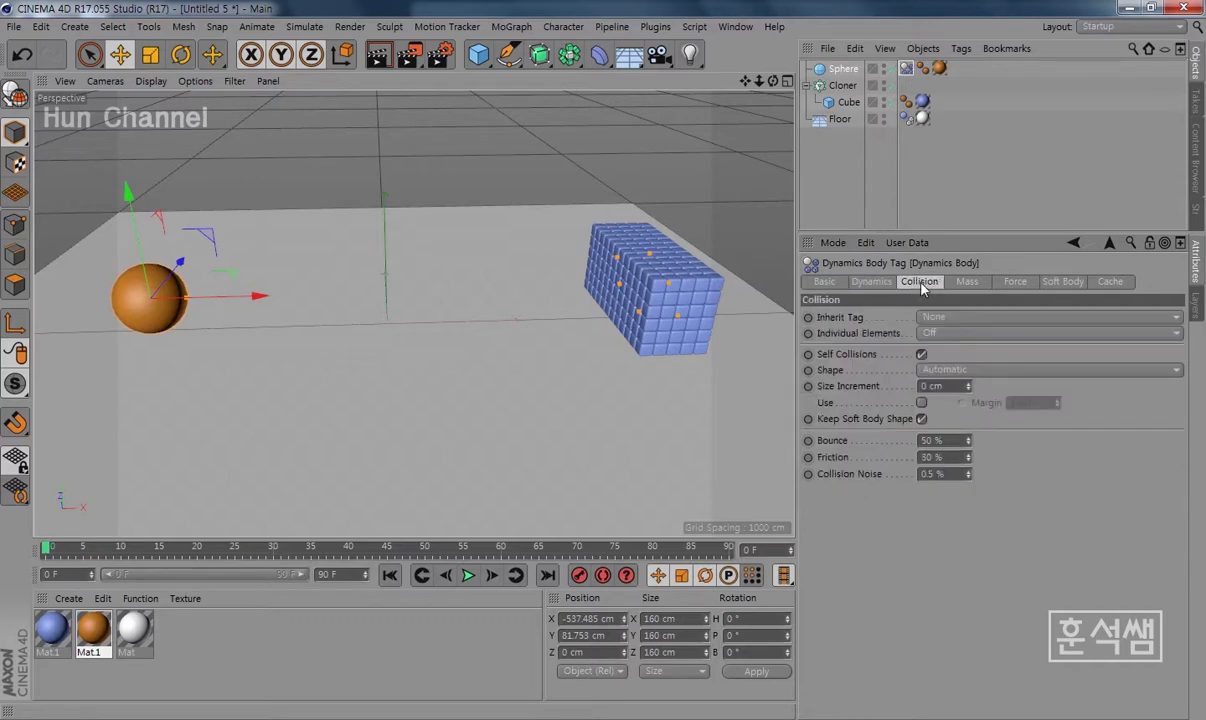
pyautogui.click(979, 284)
pyautogui.click(1015, 283)
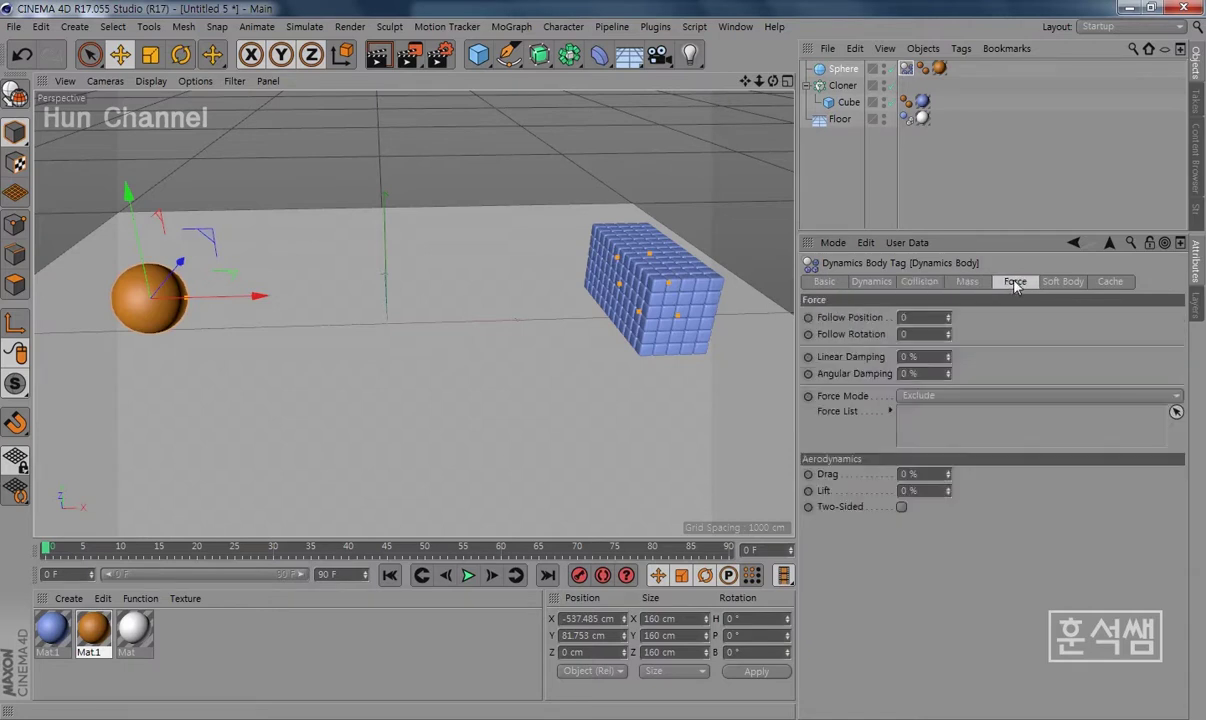
# Recheck the Mass and Collision settings, leaving Inherit Tag at None, and return to Dynamics.
pyautogui.click(967, 283)
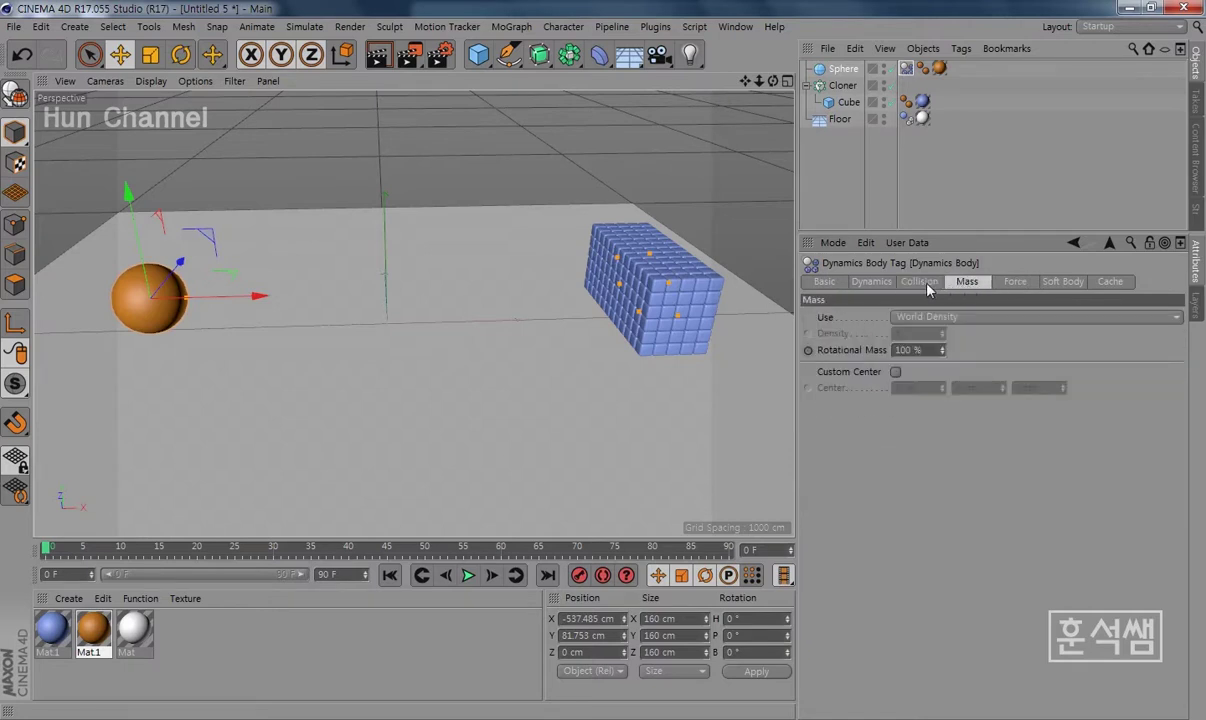
pyautogui.click(922, 283)
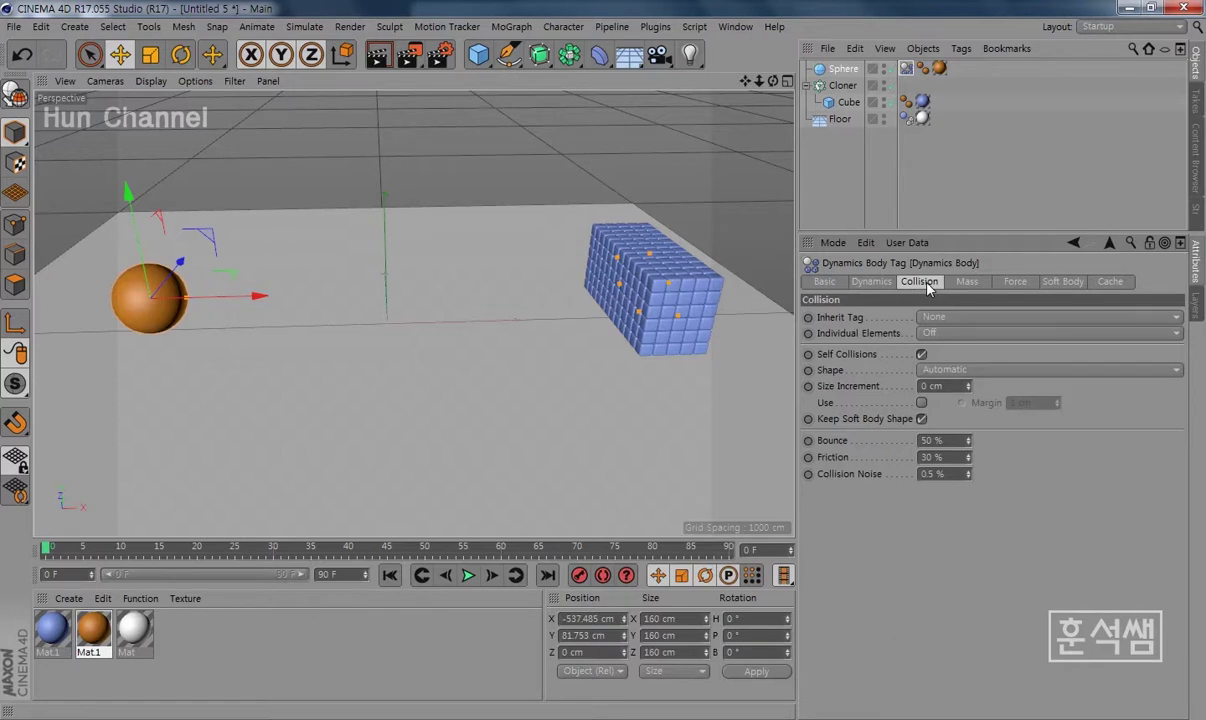
pyautogui.click(921, 316)
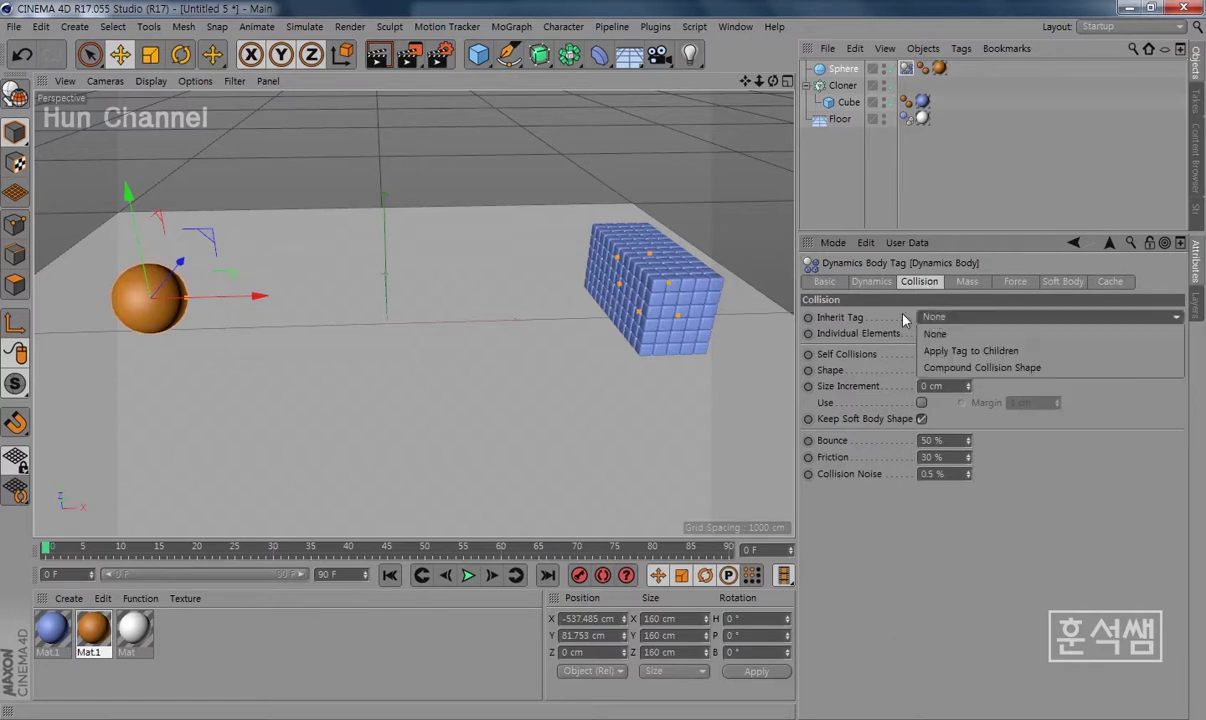
pyautogui.click(866, 320)
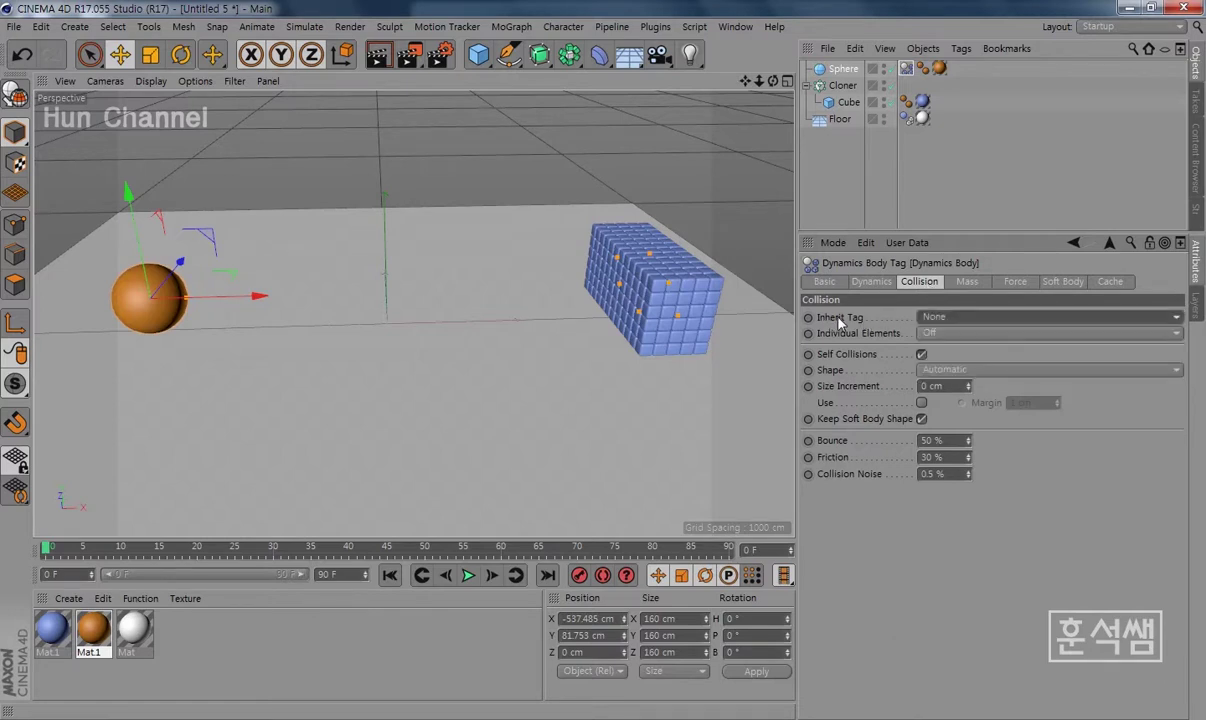
pyautogui.click(876, 284)
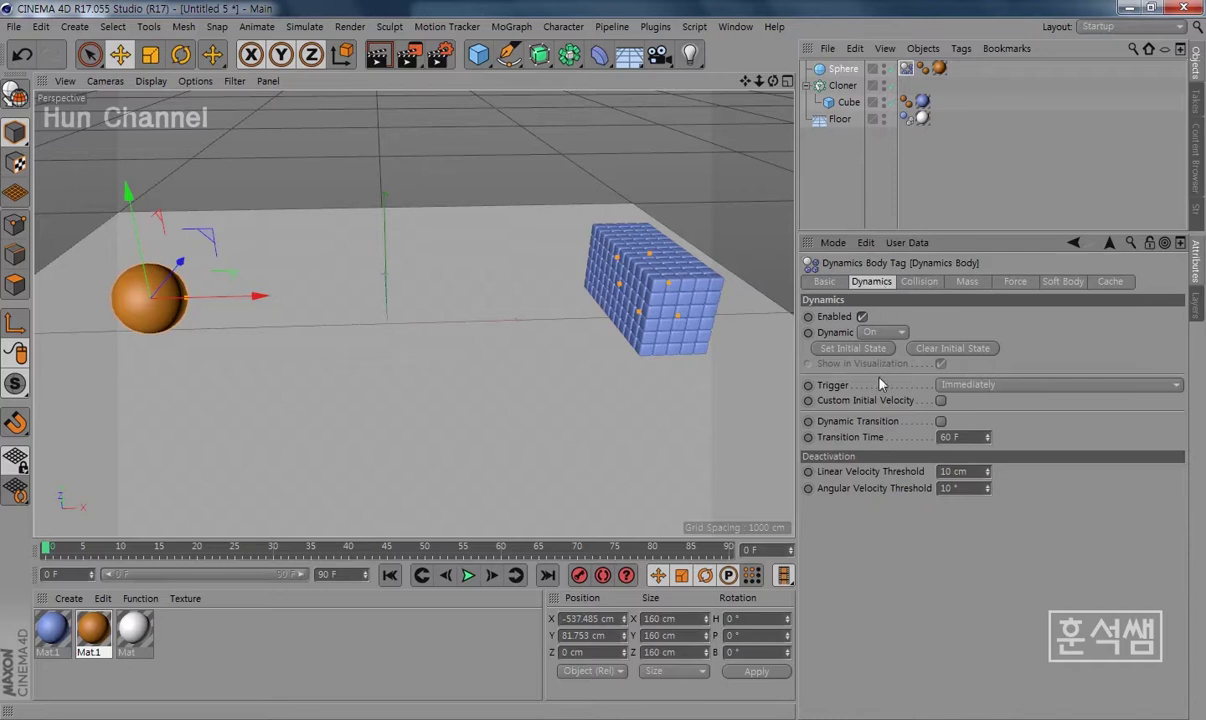
# Enable Custom Initial Velocity and set the Sphere's initial linear velocity X to 100 cm.
pyautogui.click(940, 401)
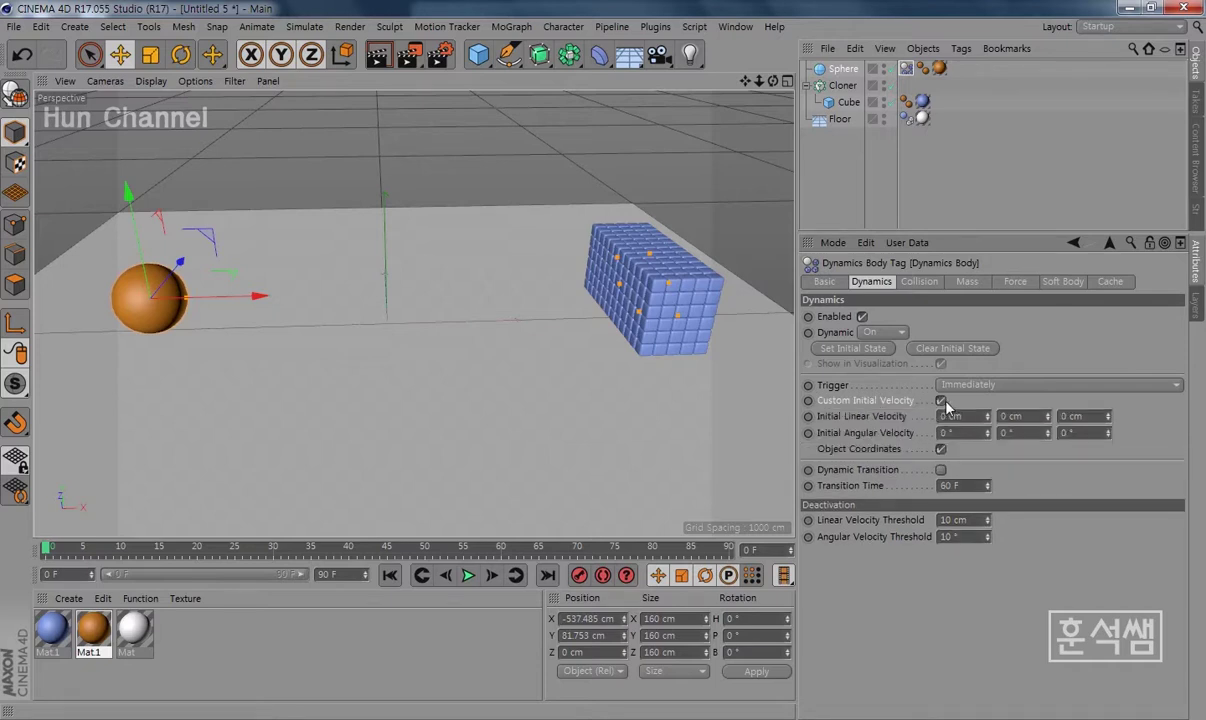
pyautogui.click(468, 576)
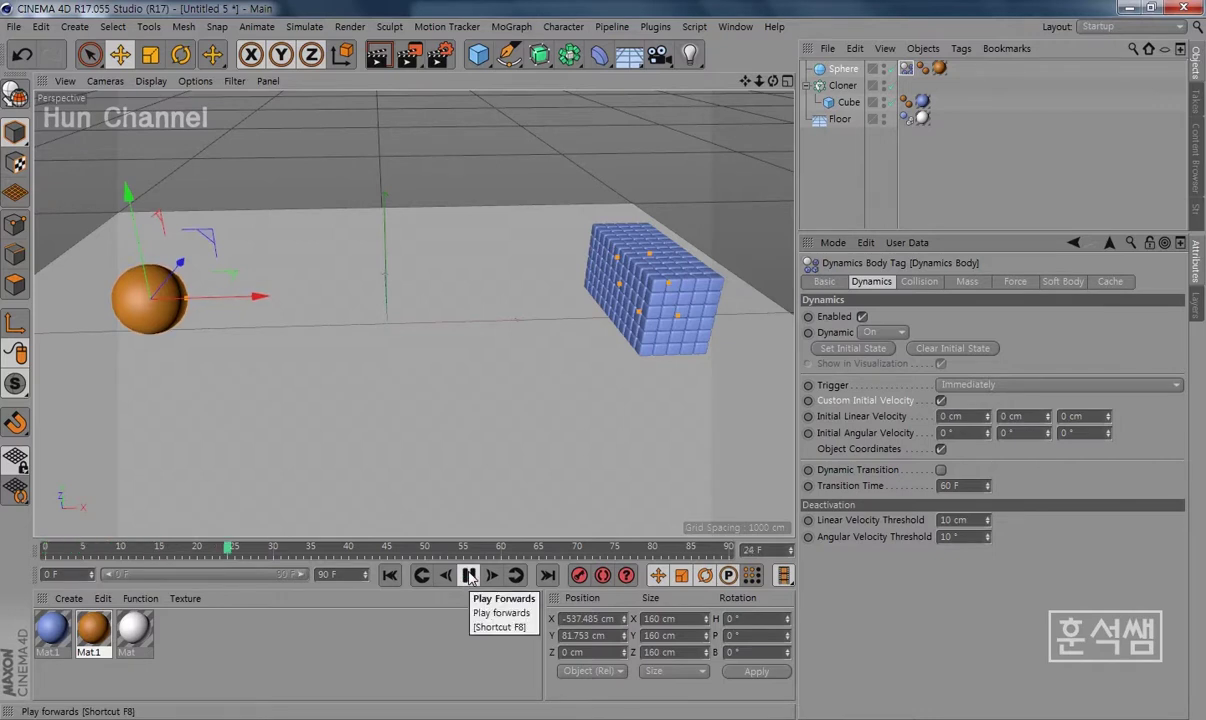
pyautogui.click(468, 576)
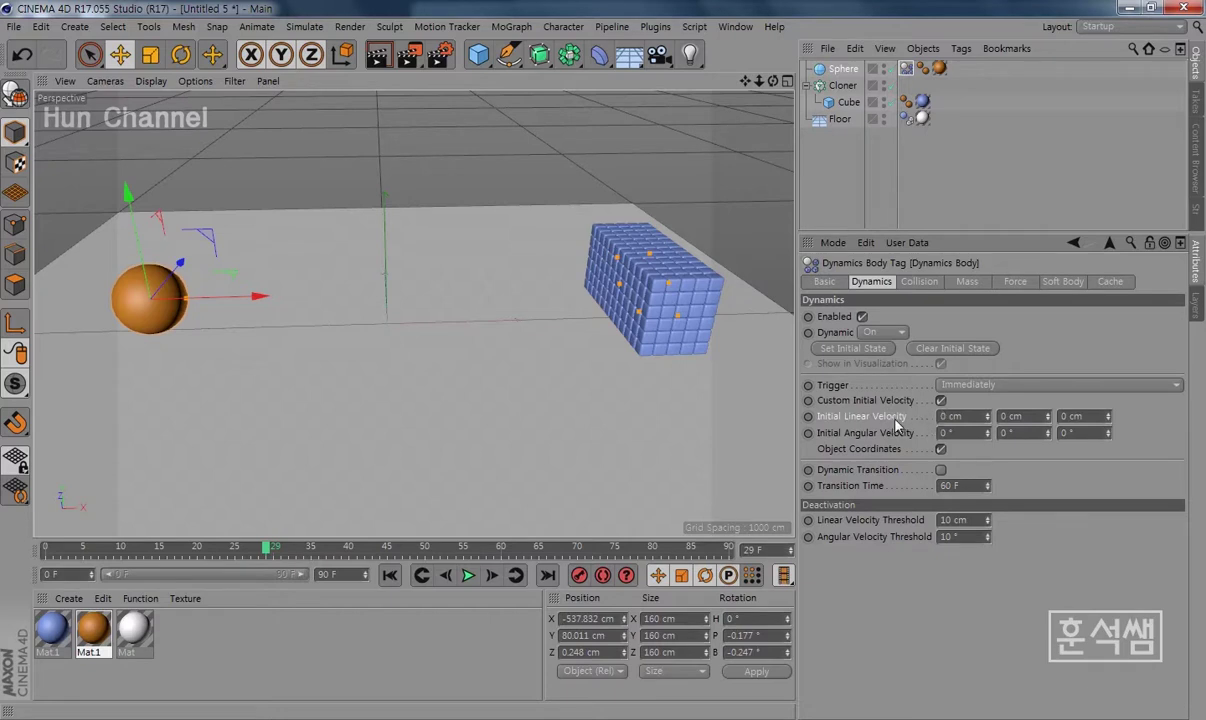
pyautogui.click(951, 416)
pyautogui.write('100')
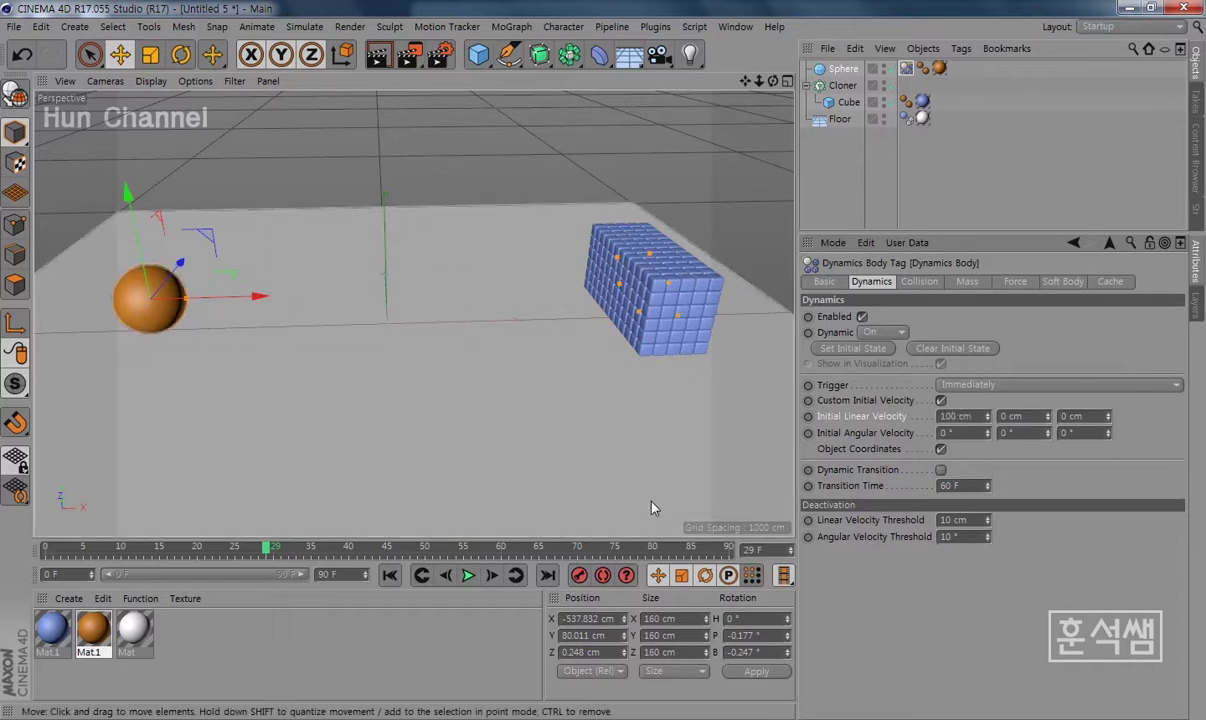
# Preview the 100 cm launch, rewind, and raise the X velocity to 500 cm.
pyautogui.click(390, 575)
pyautogui.click(469, 575)
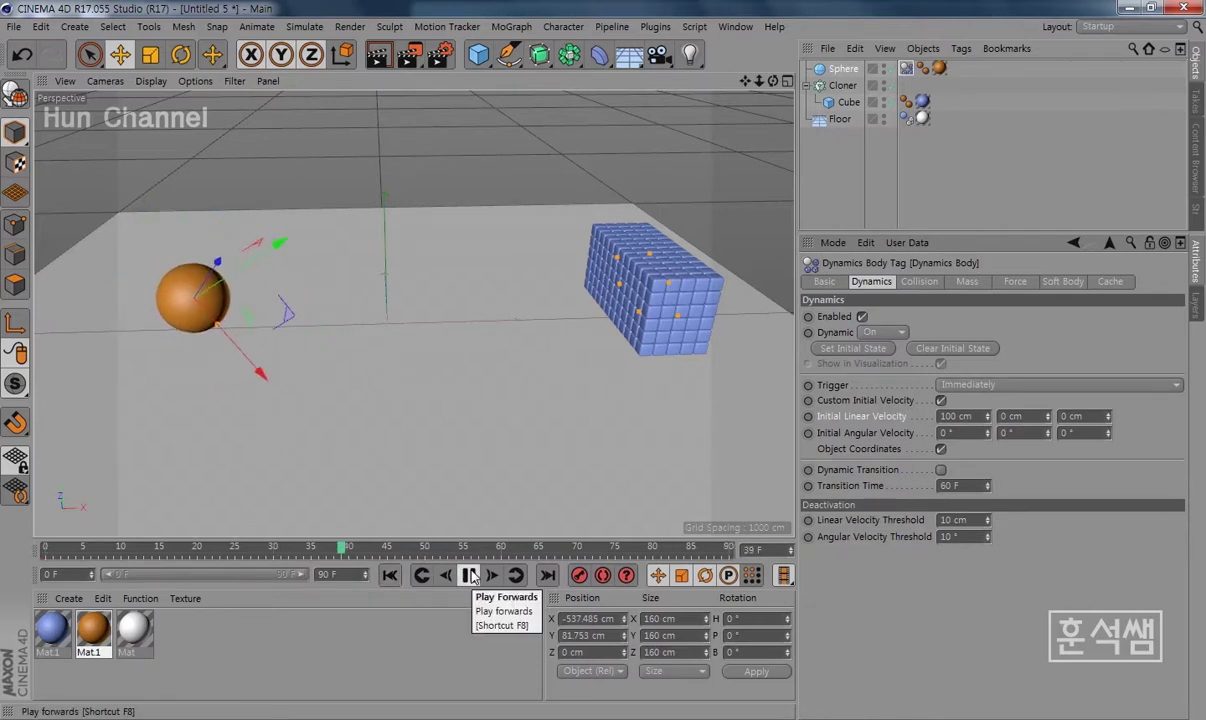
pyautogui.click(469, 575)
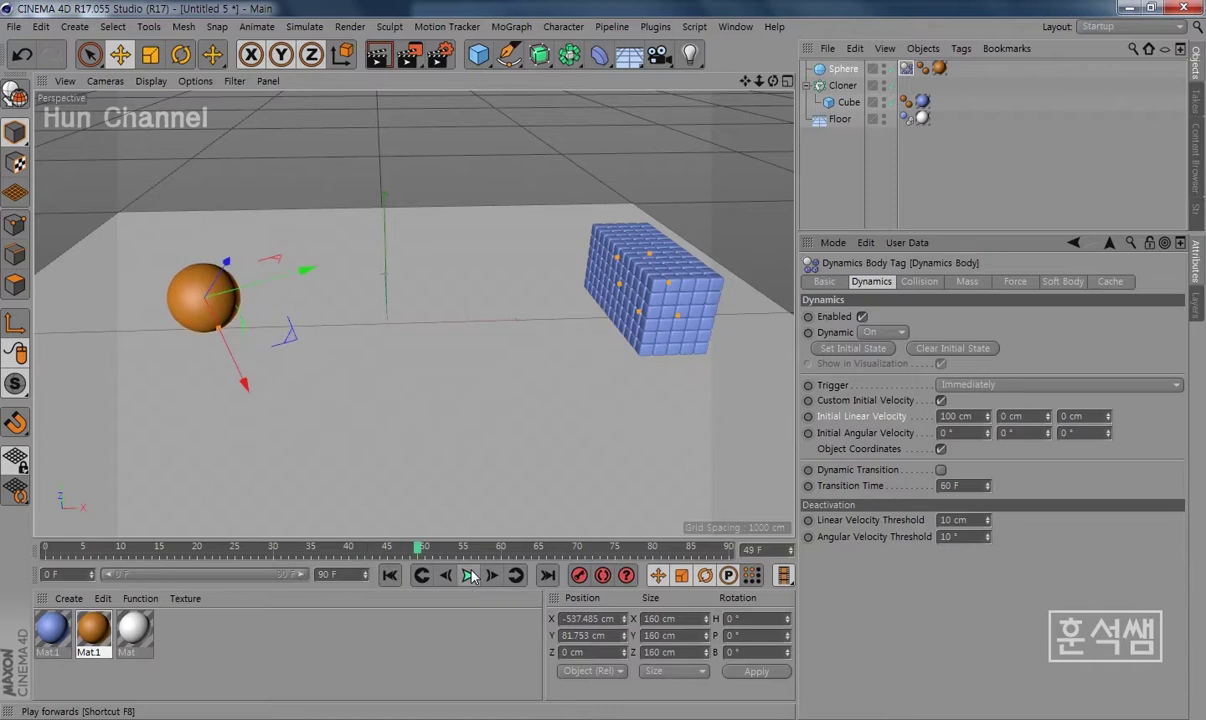
pyautogui.click(390, 575)
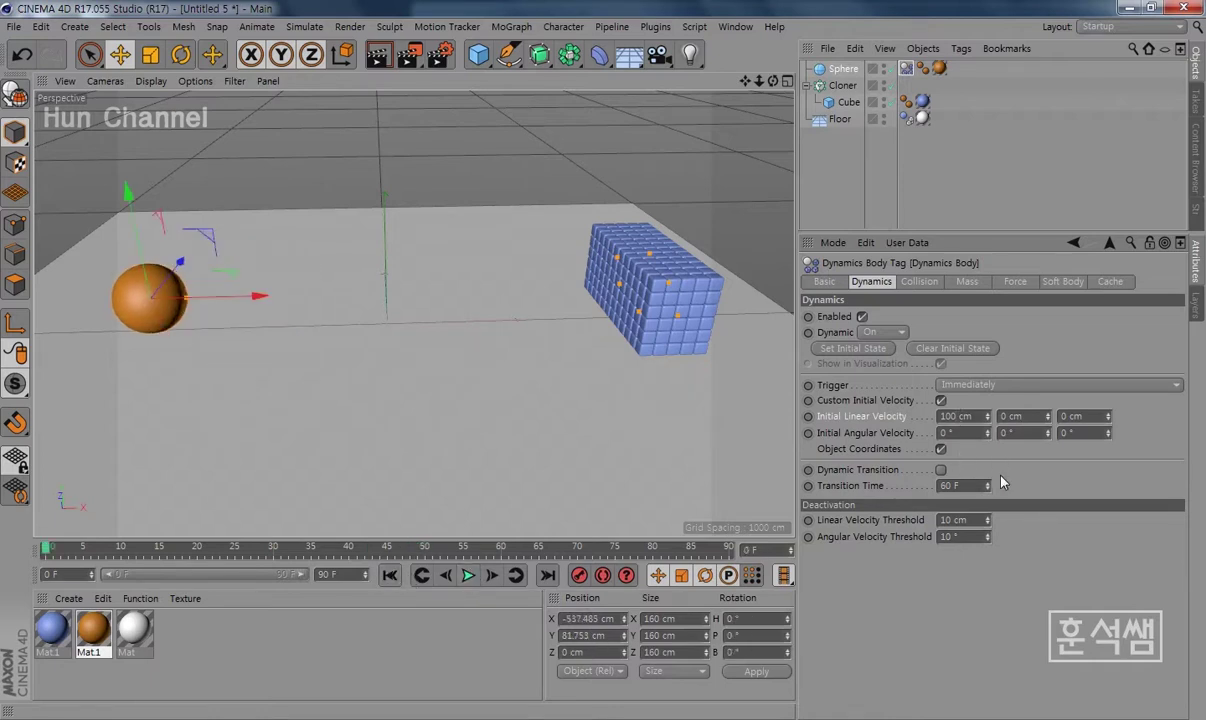
pyautogui.press('BackSpace')
pyautogui.press('BackSpace')
pyautogui.press('BackSpace')
pyautogui.write('500')
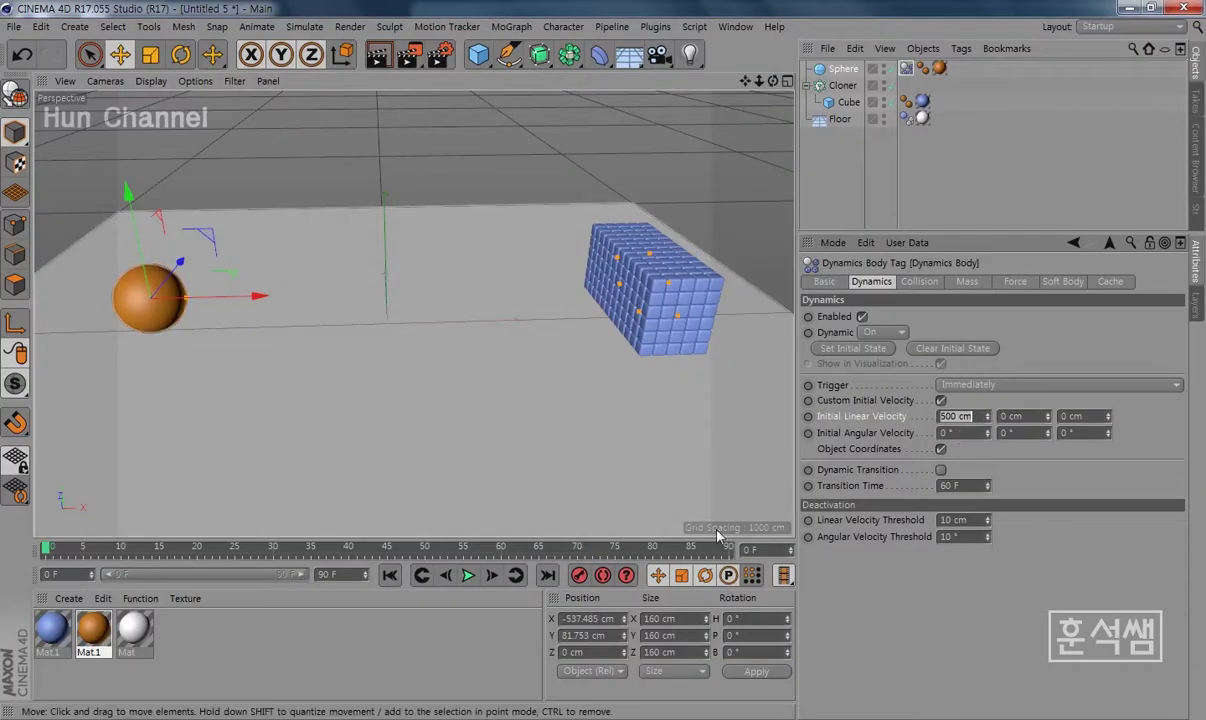
# Extend the animation to 250 frames, rewind, and move the Sphere left to about X −580 cm.
pyautogui.click(467, 576)
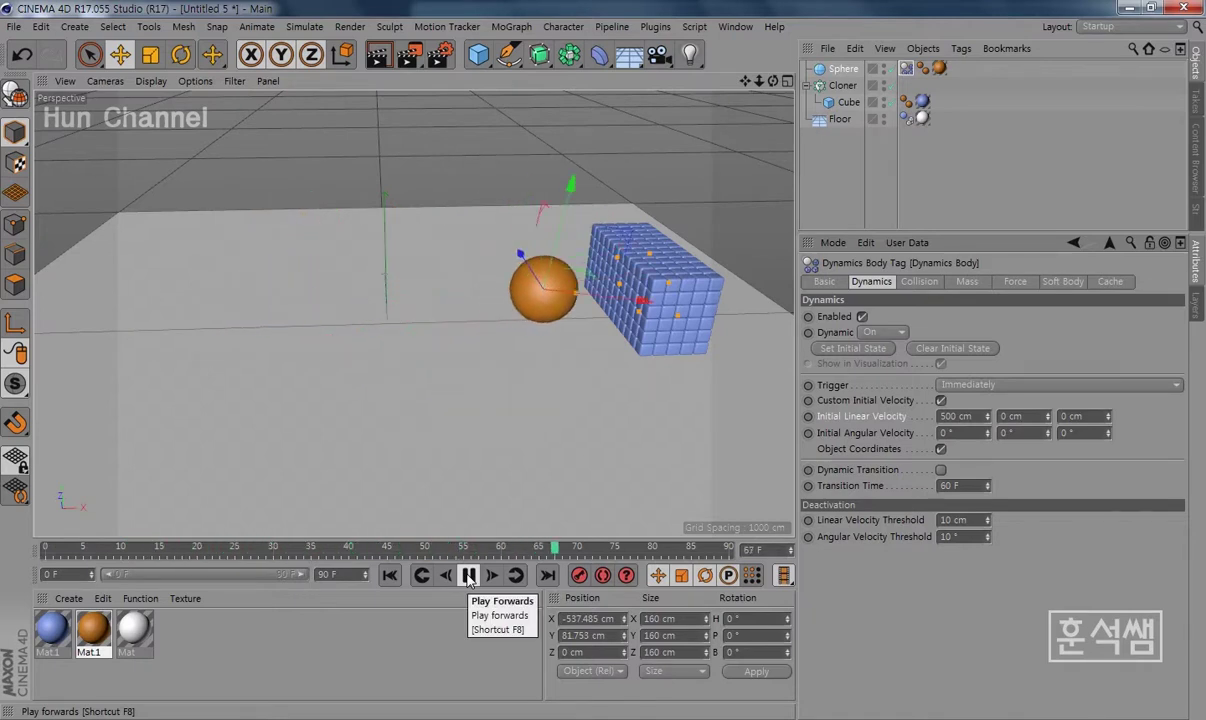
pyautogui.click(468, 576)
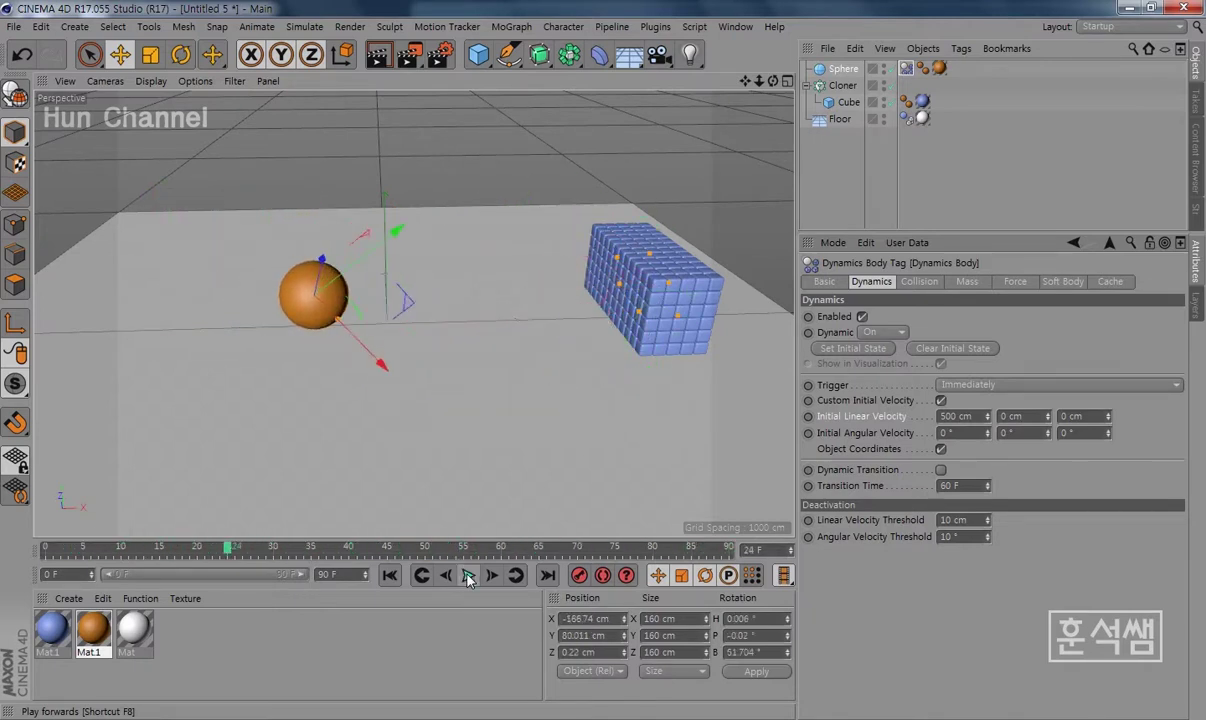
pyautogui.moveTo(365, 574); pyautogui.dragTo(250, 581)
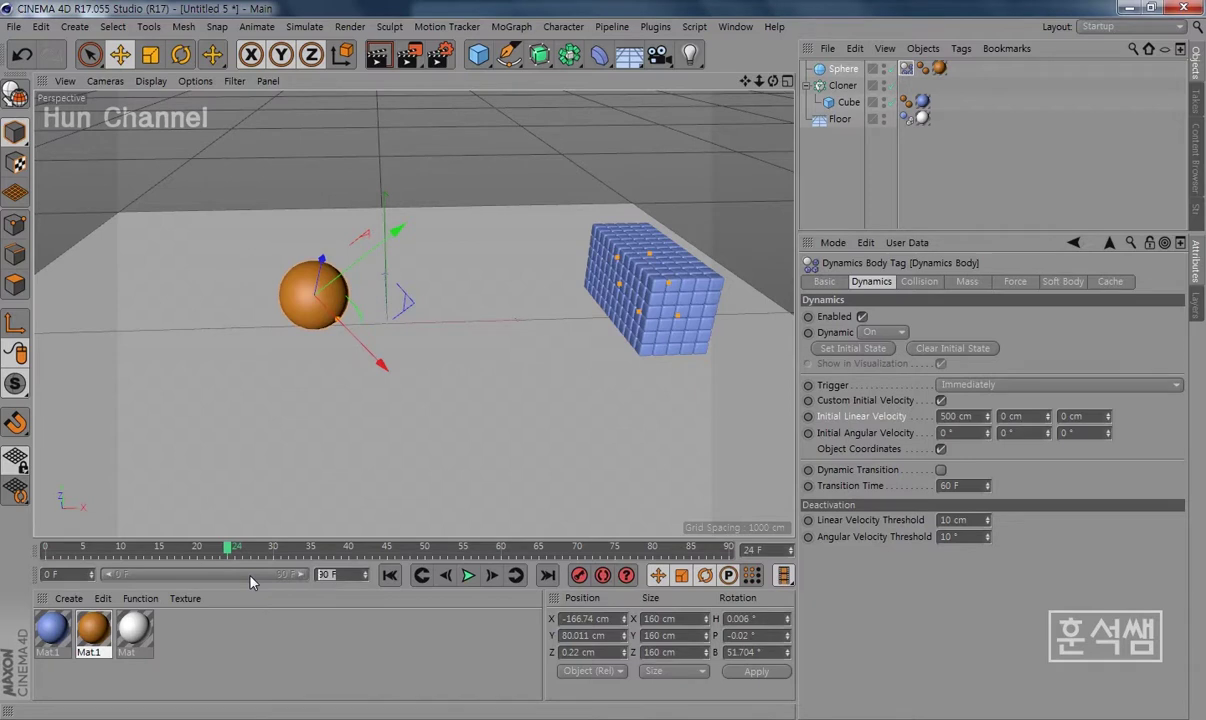
pyautogui.write('2')
pyautogui.write('50')
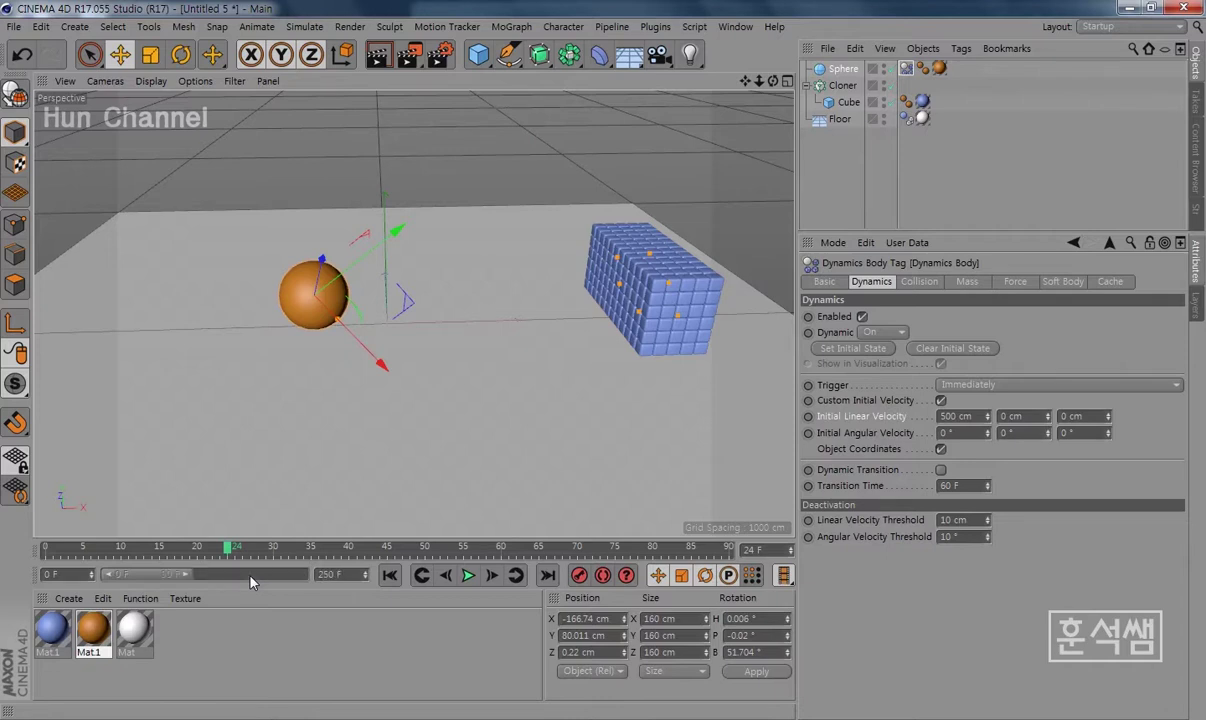
pyautogui.press('Return')
pyautogui.moveTo(240, 576); pyautogui.dragTo(305, 575)
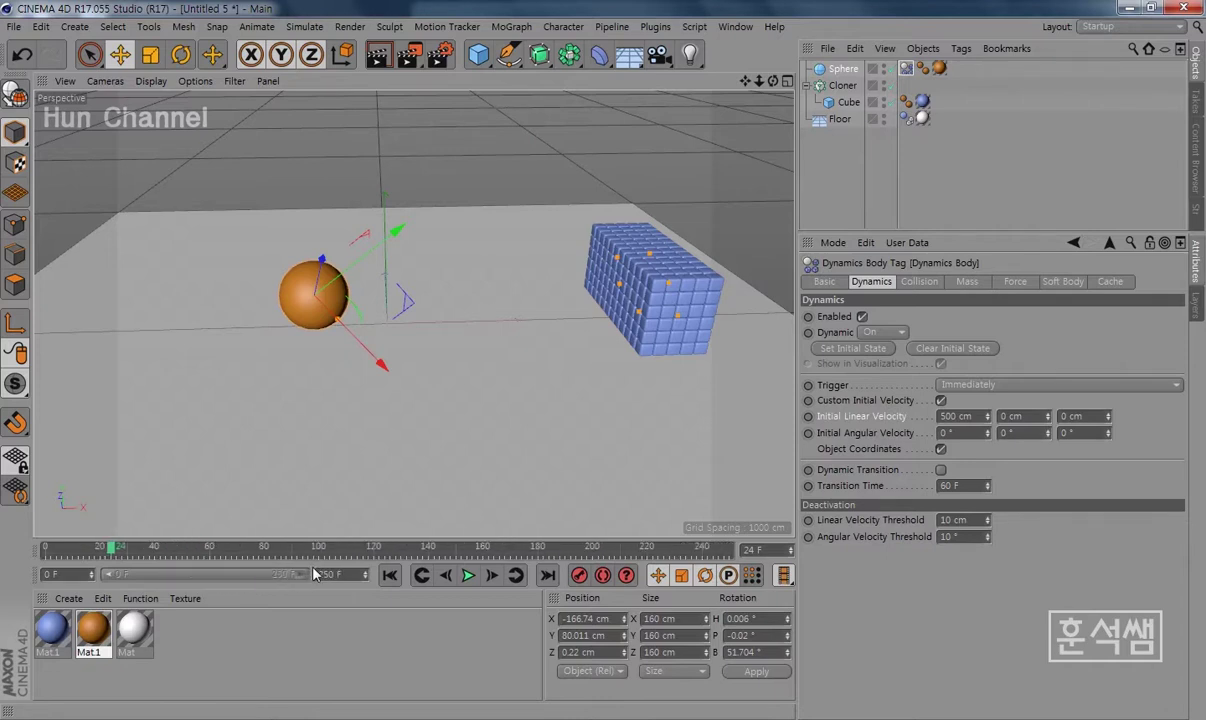
pyautogui.click(390, 575)
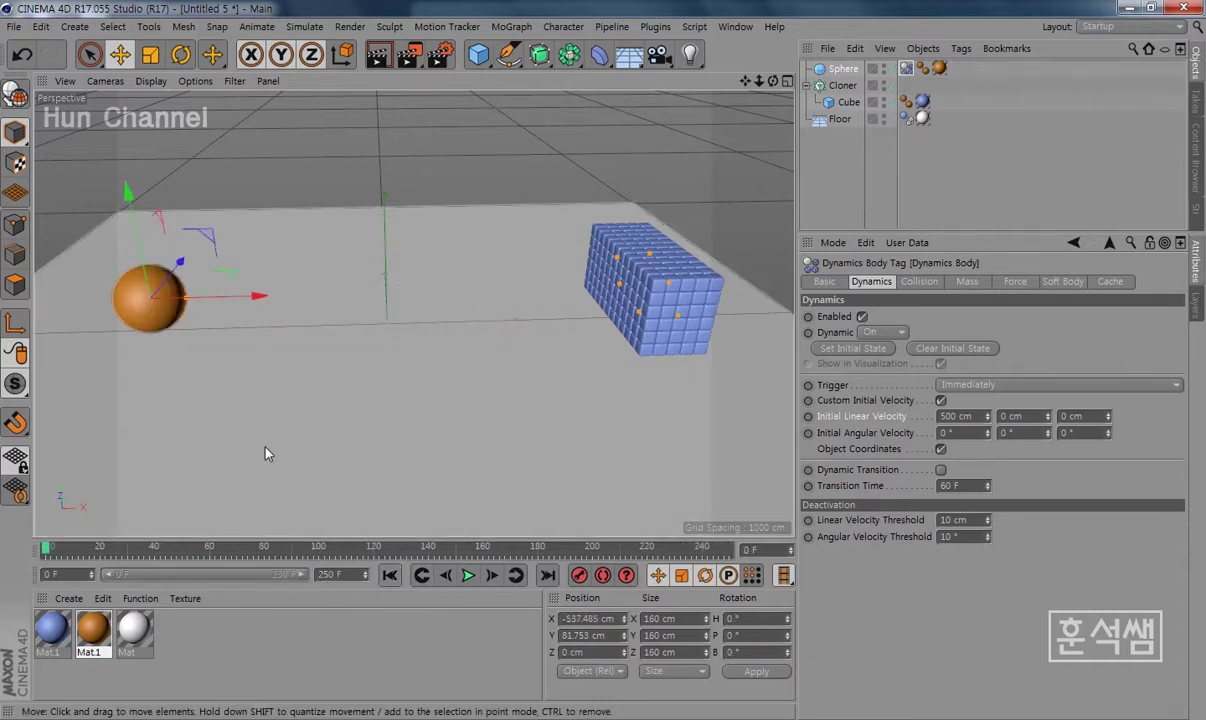
pyautogui.moveTo(260, 297); pyautogui.dragTo(237, 302)
# Add a Rigid Body tag to the Cloner, test the collision, and rewind to frame 0.
pyautogui.click(843, 86)
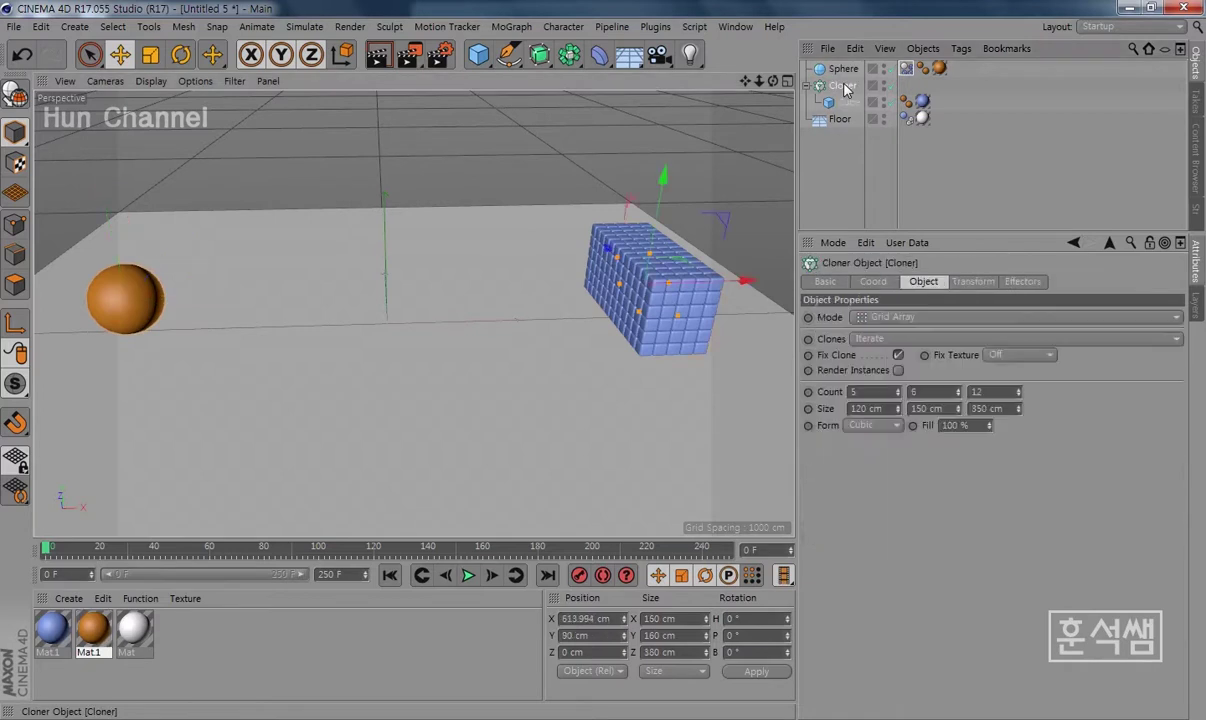
pyautogui.rightClick(846, 89)
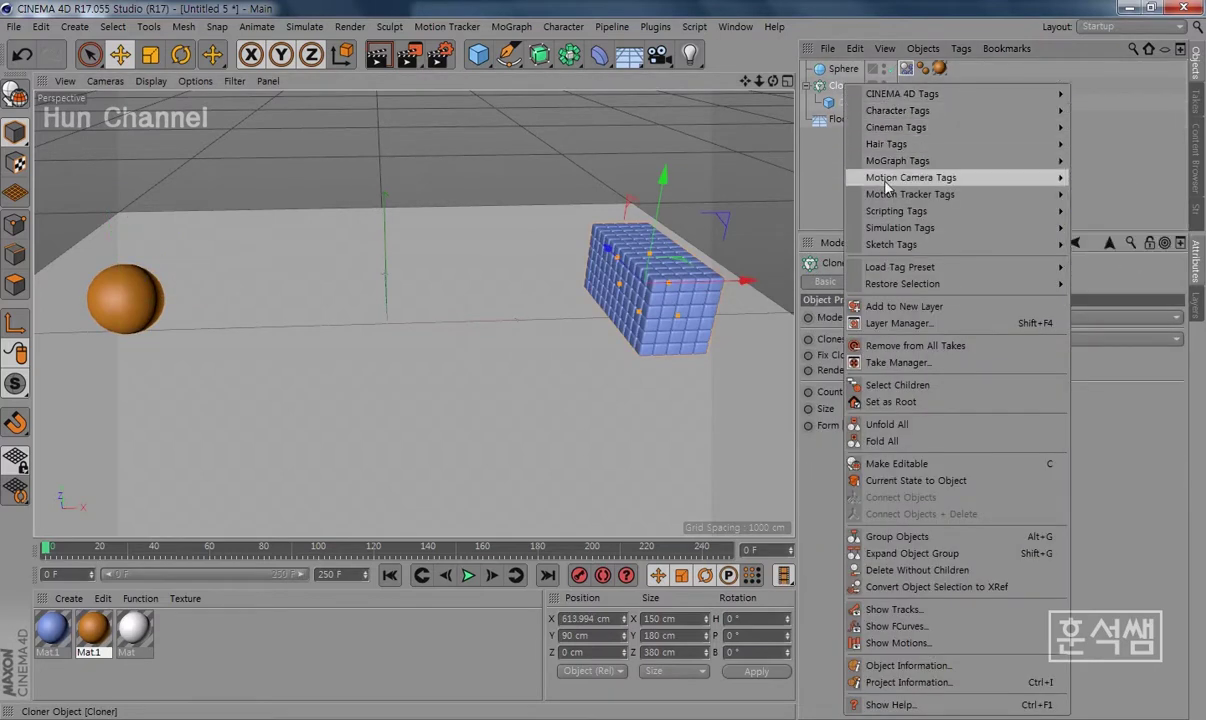
pyautogui.moveTo(900, 228)
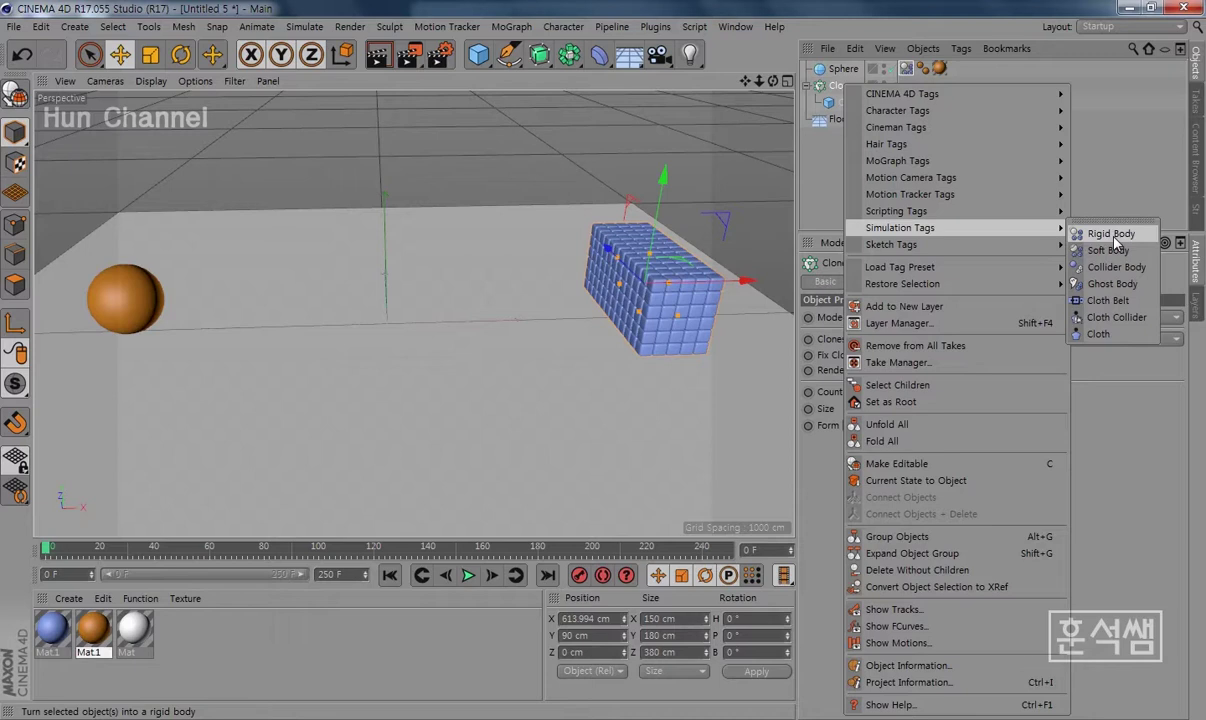
pyautogui.click(1116, 240)
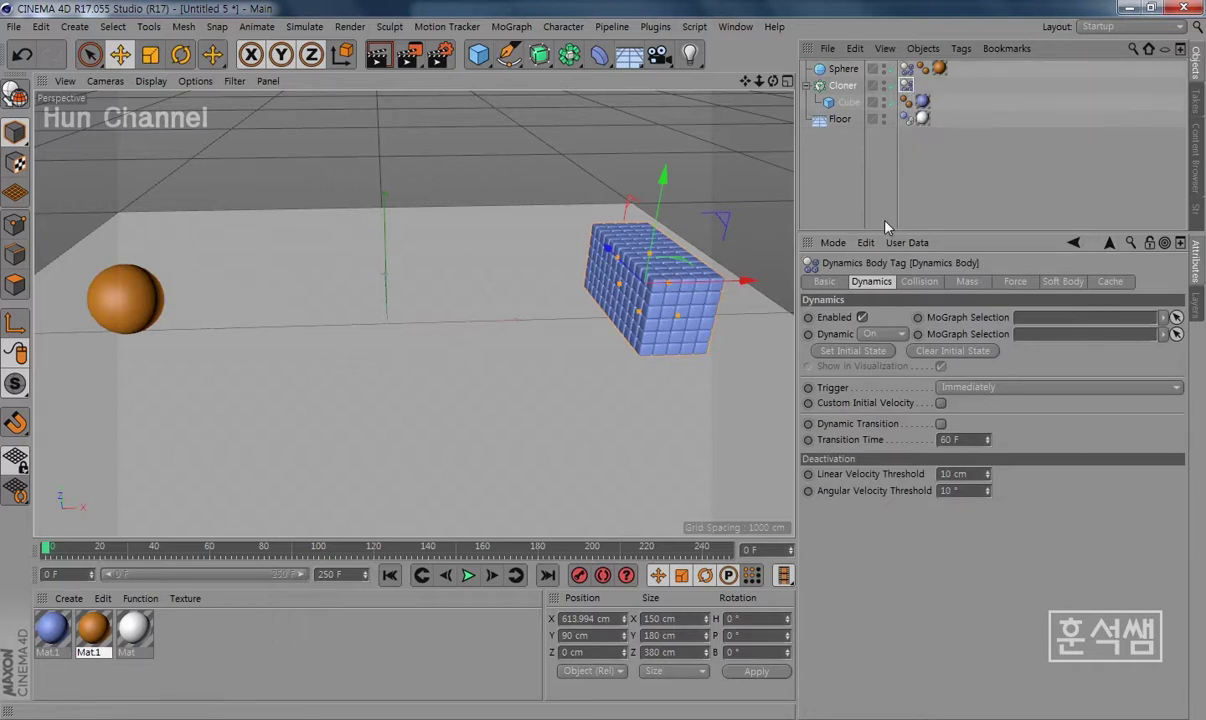
pyautogui.click(470, 577)
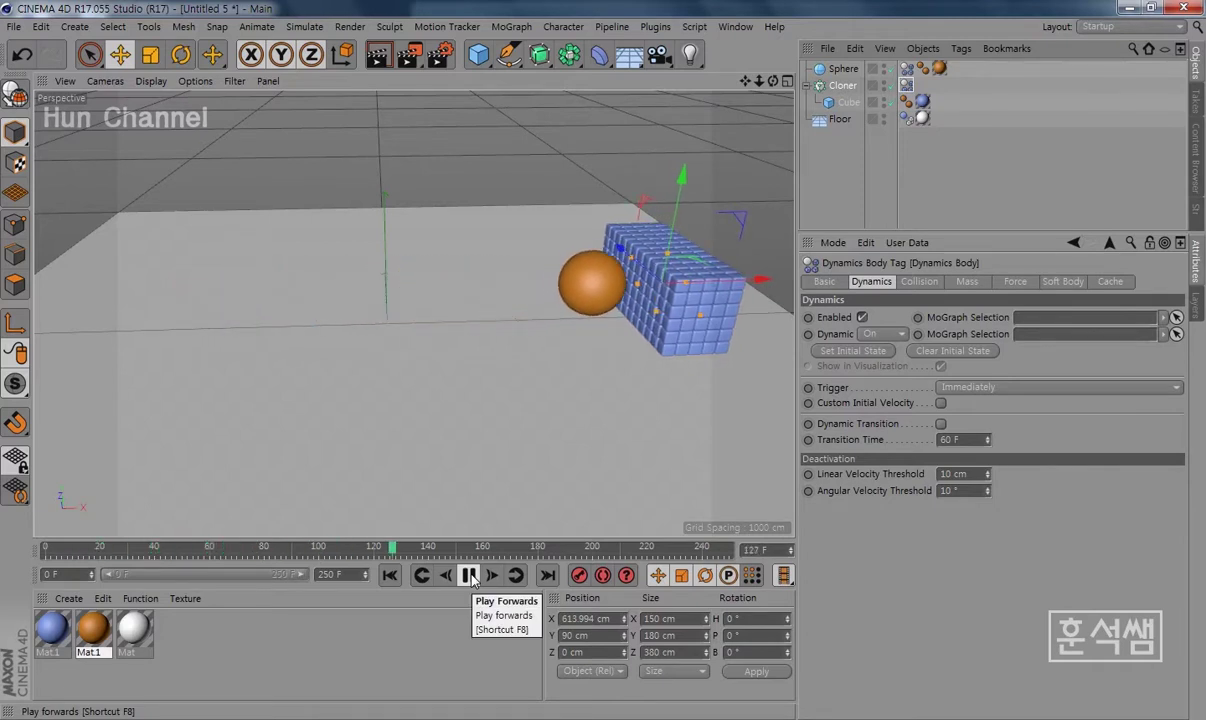
pyautogui.click(470, 576)
pyautogui.hotkey('shift', 'f')
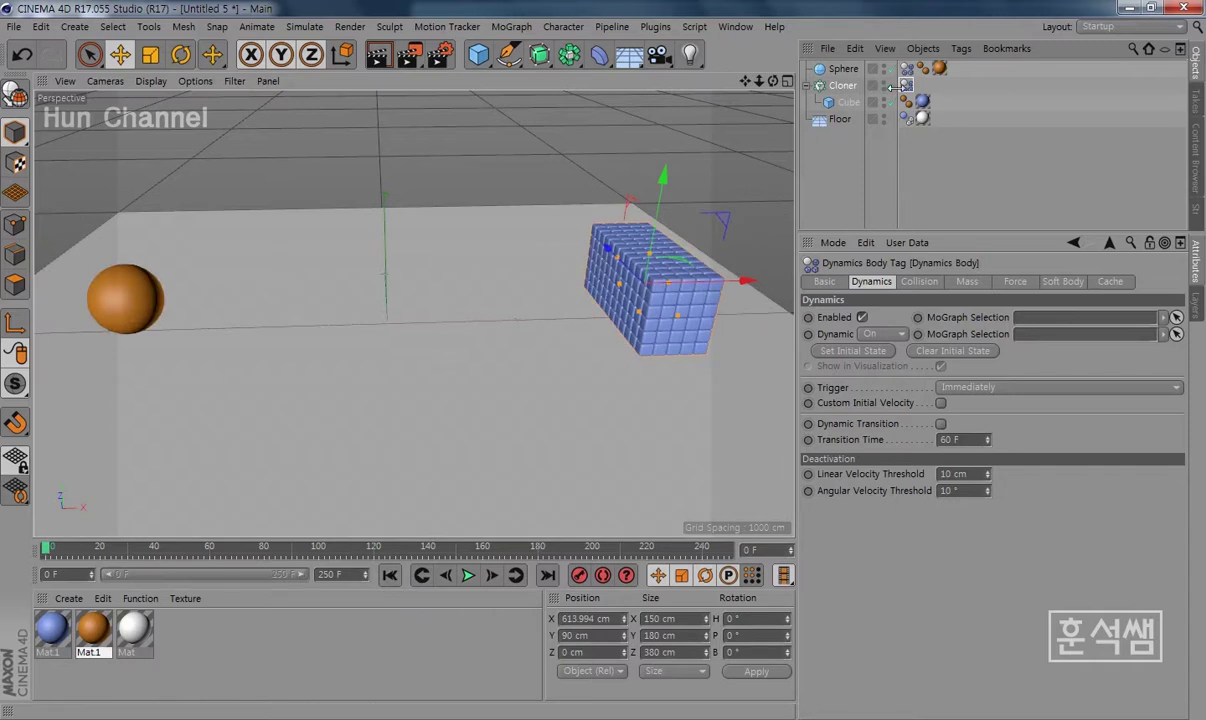
pyautogui.click(918, 283)
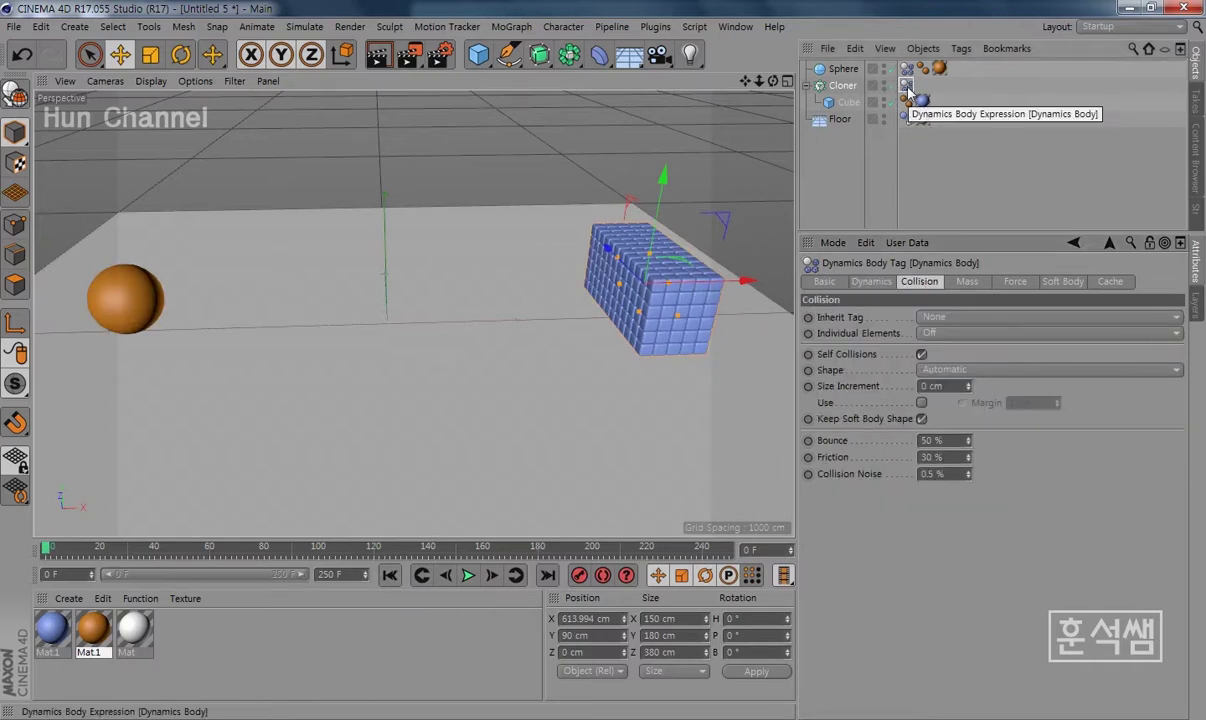
# Set the Cloner tag's Inherit Tag to Apply Tag to Children and Individual Elements to Top Level.
pyautogui.click(929, 318)
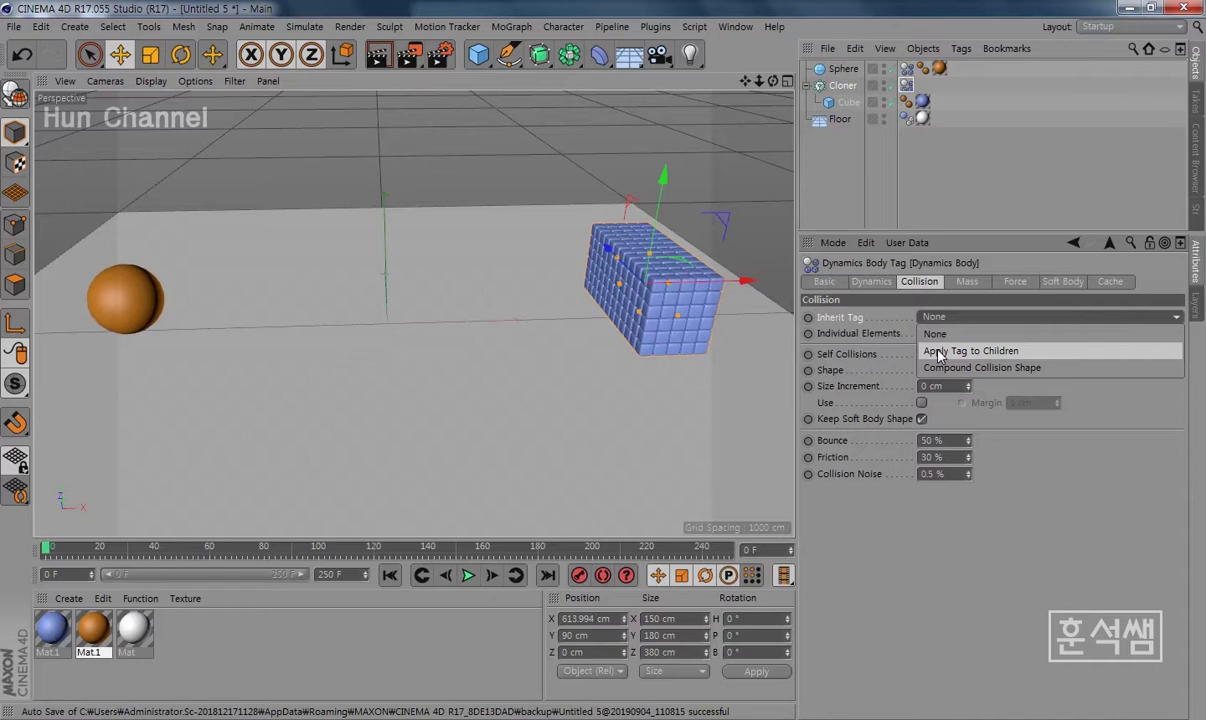
pyautogui.click(938, 352)
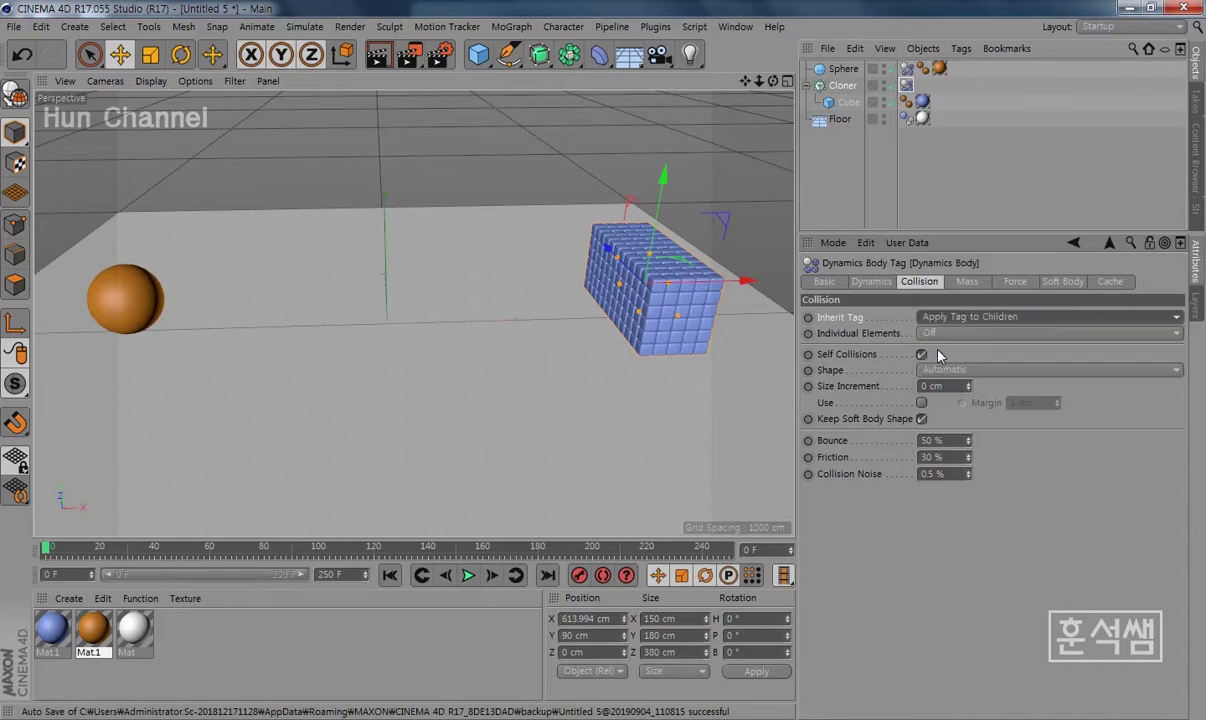
pyautogui.click(469, 576)
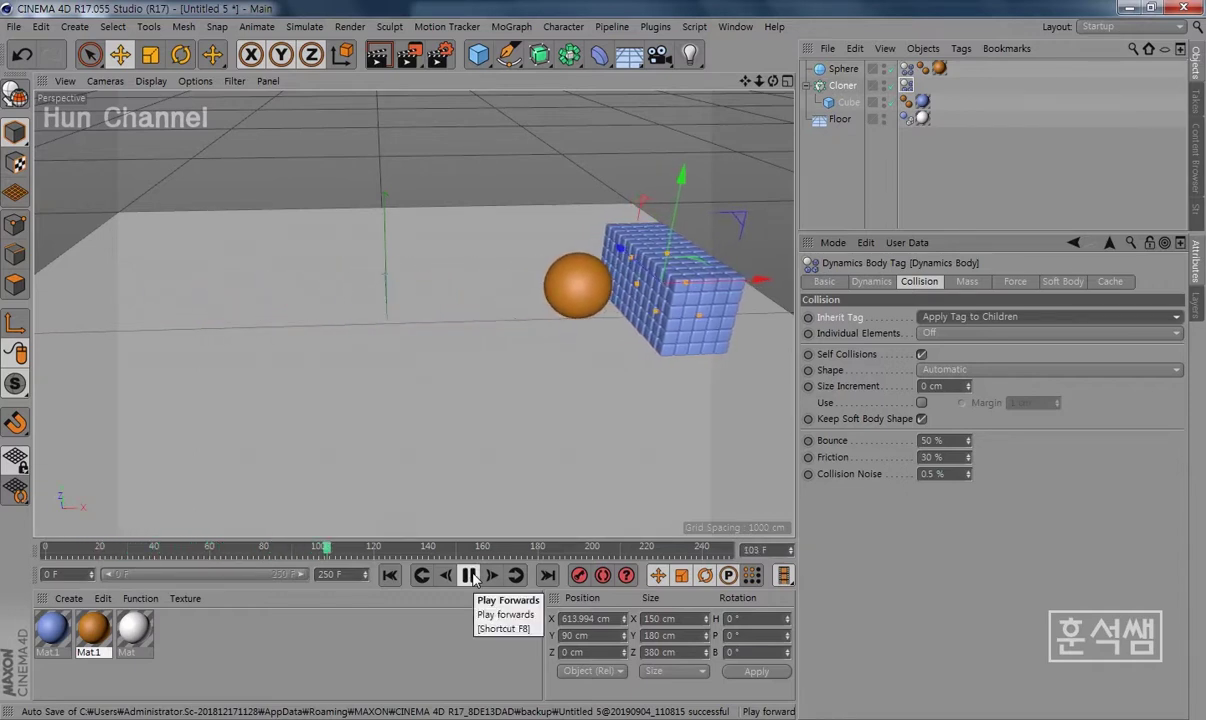
pyautogui.click(470, 576)
pyautogui.click(970, 333)
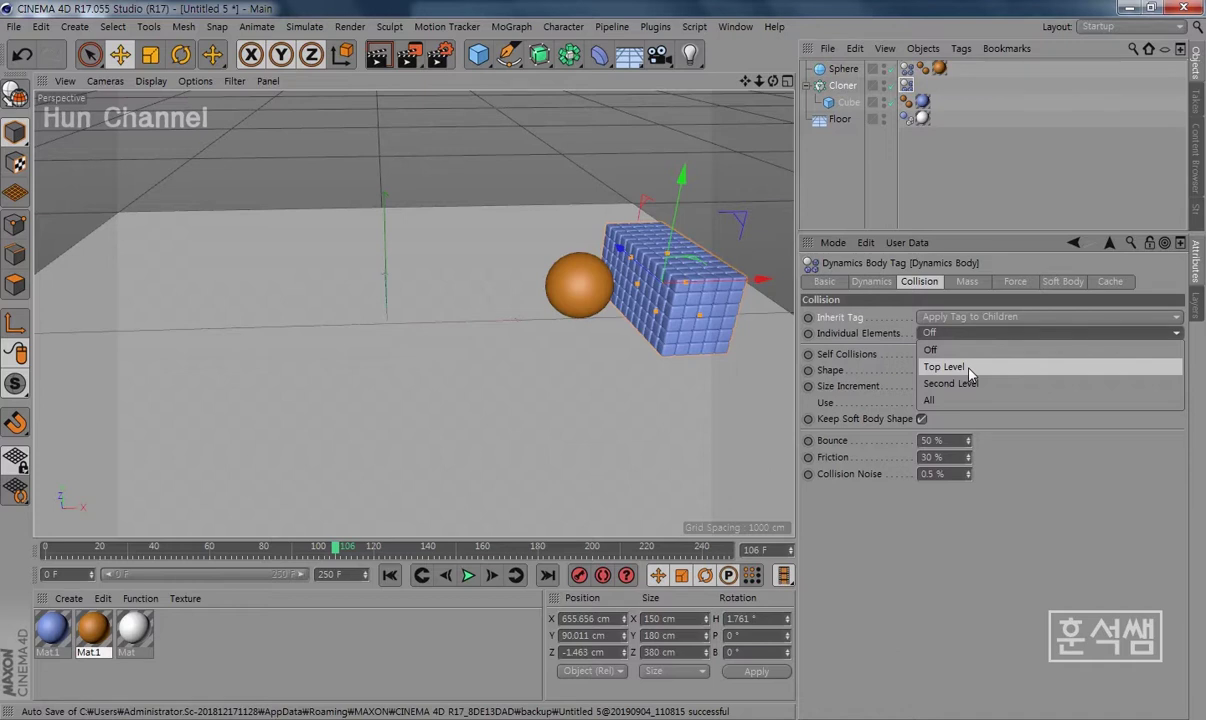
pyautogui.click(968, 369)
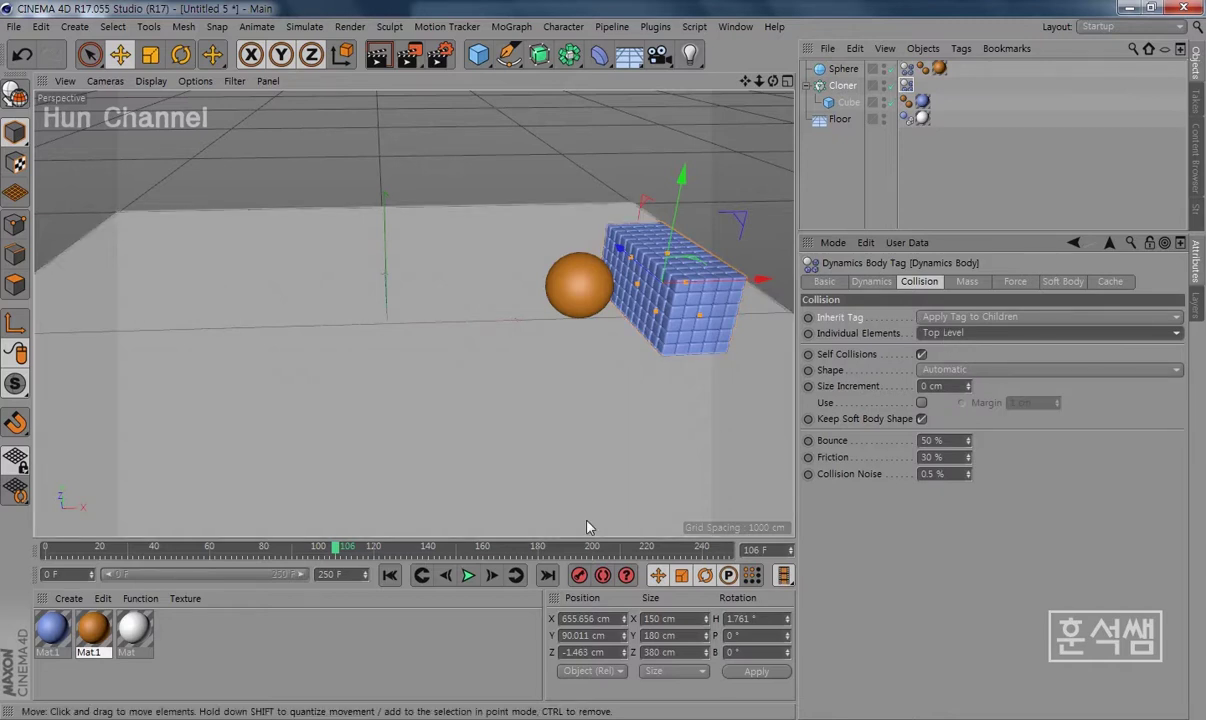
pyautogui.click(390, 575)
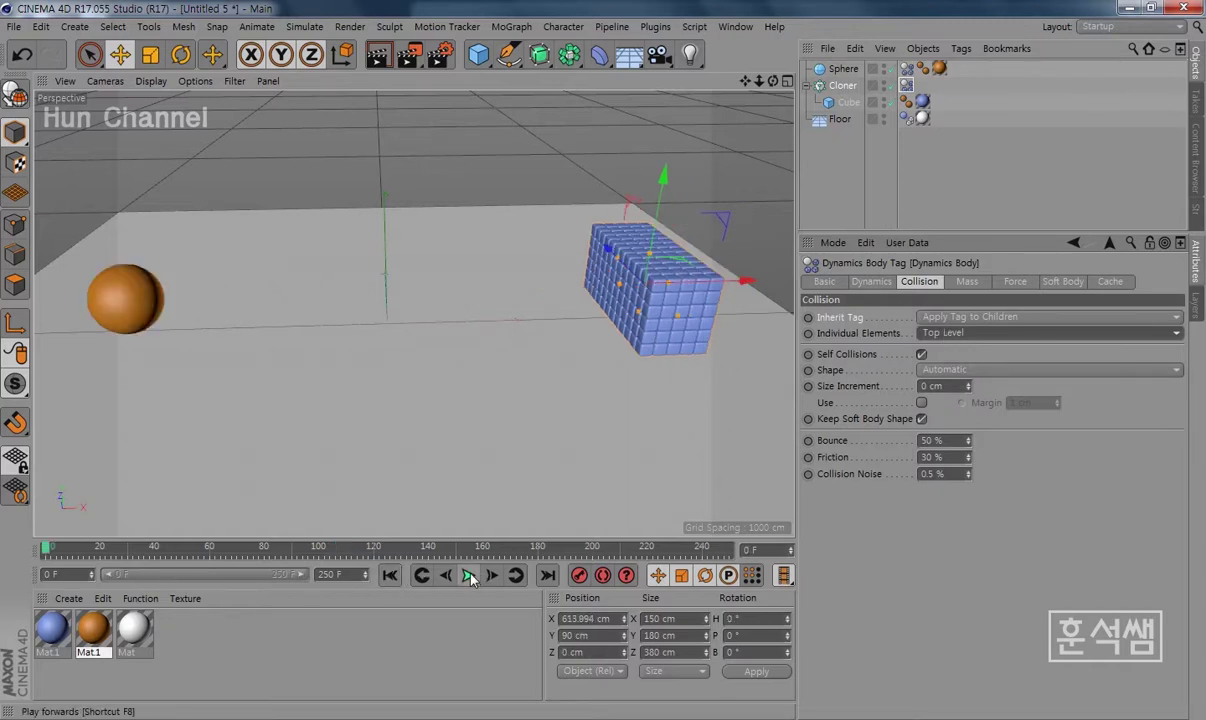
pyautogui.click(470, 577)
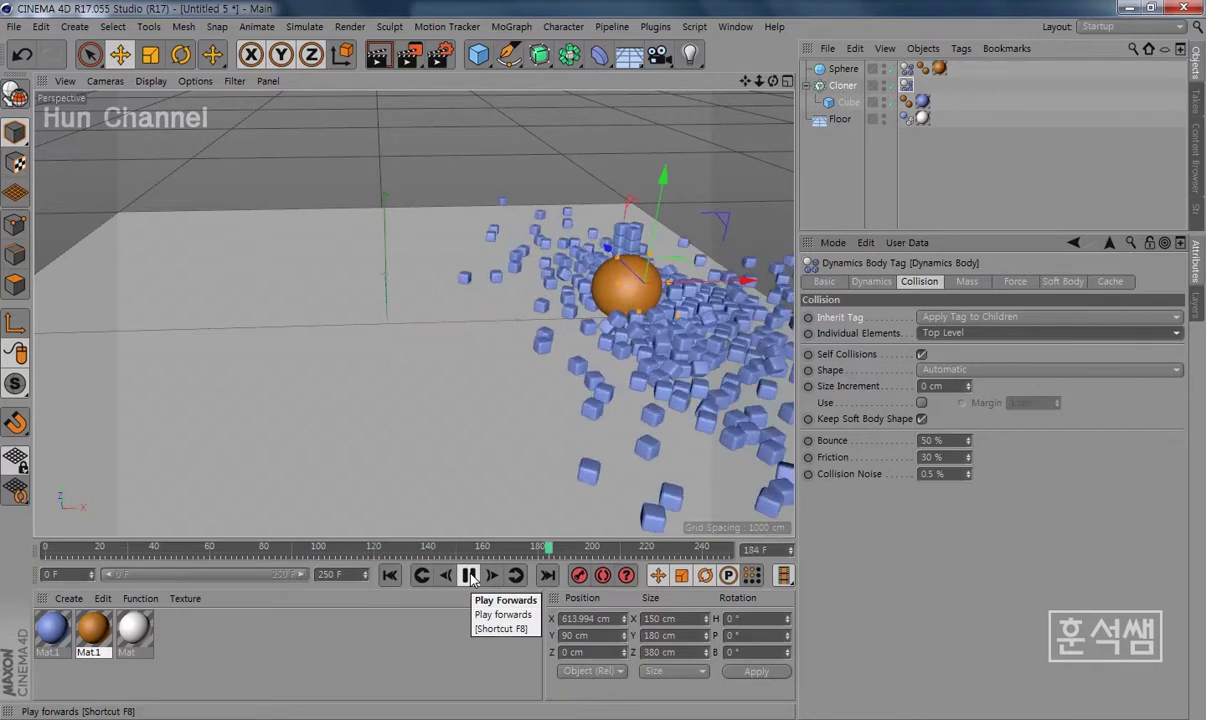
pyautogui.click(471, 577)
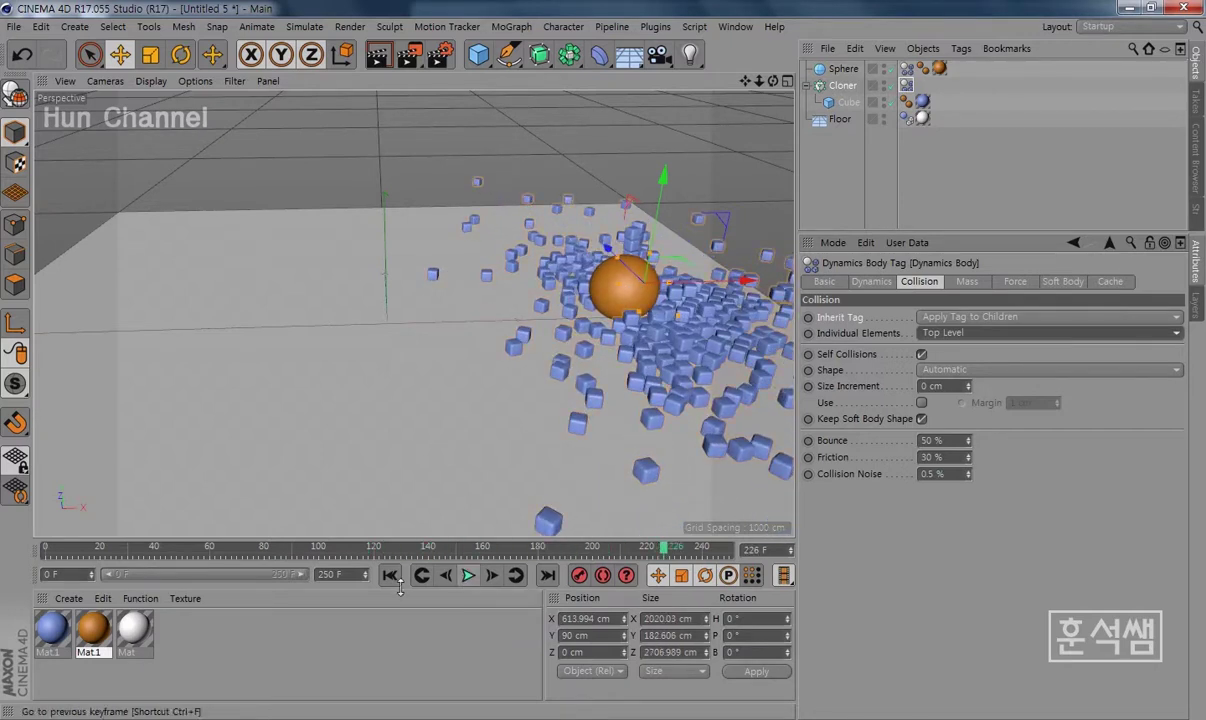
pyautogui.click(390, 575)
pyautogui.click(467, 578)
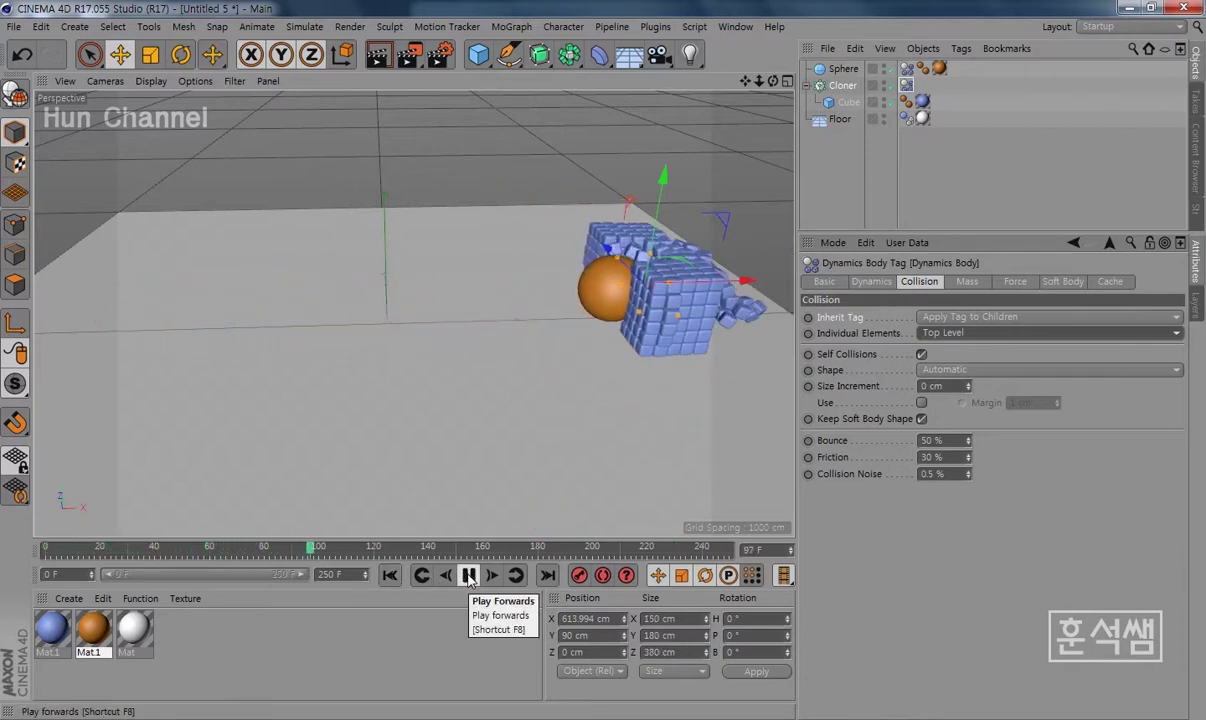
pyautogui.click(468, 578)
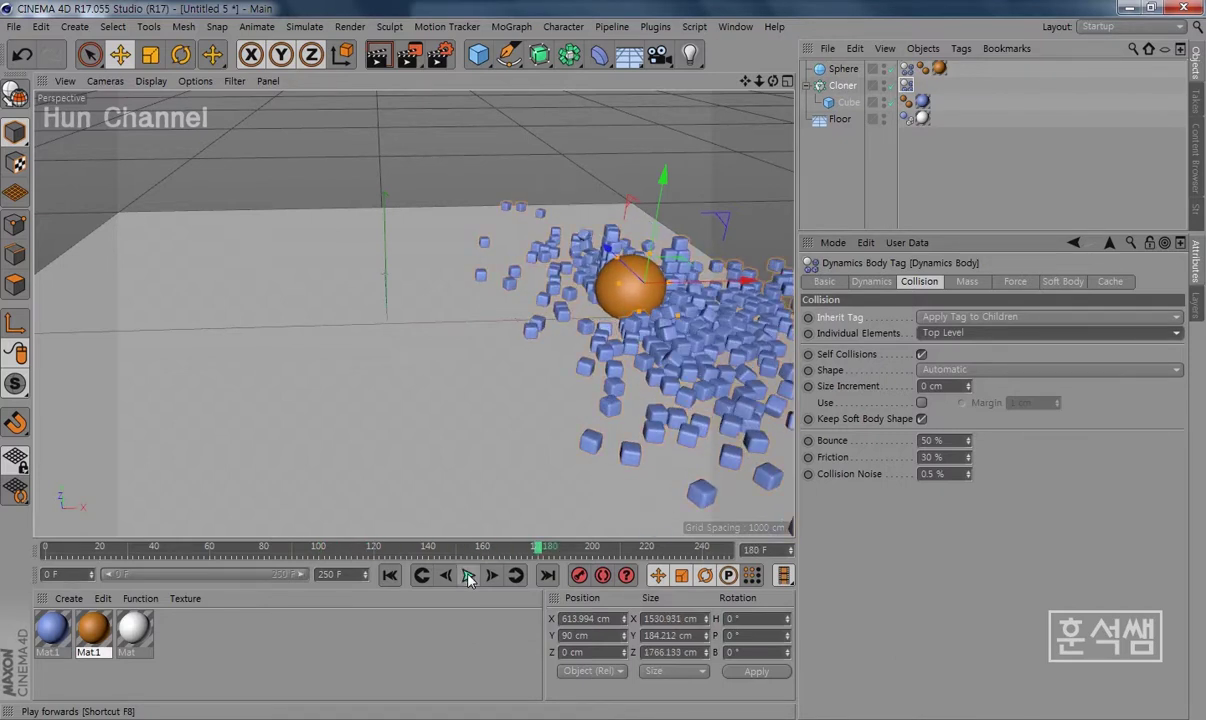
pyautogui.click(388, 577)
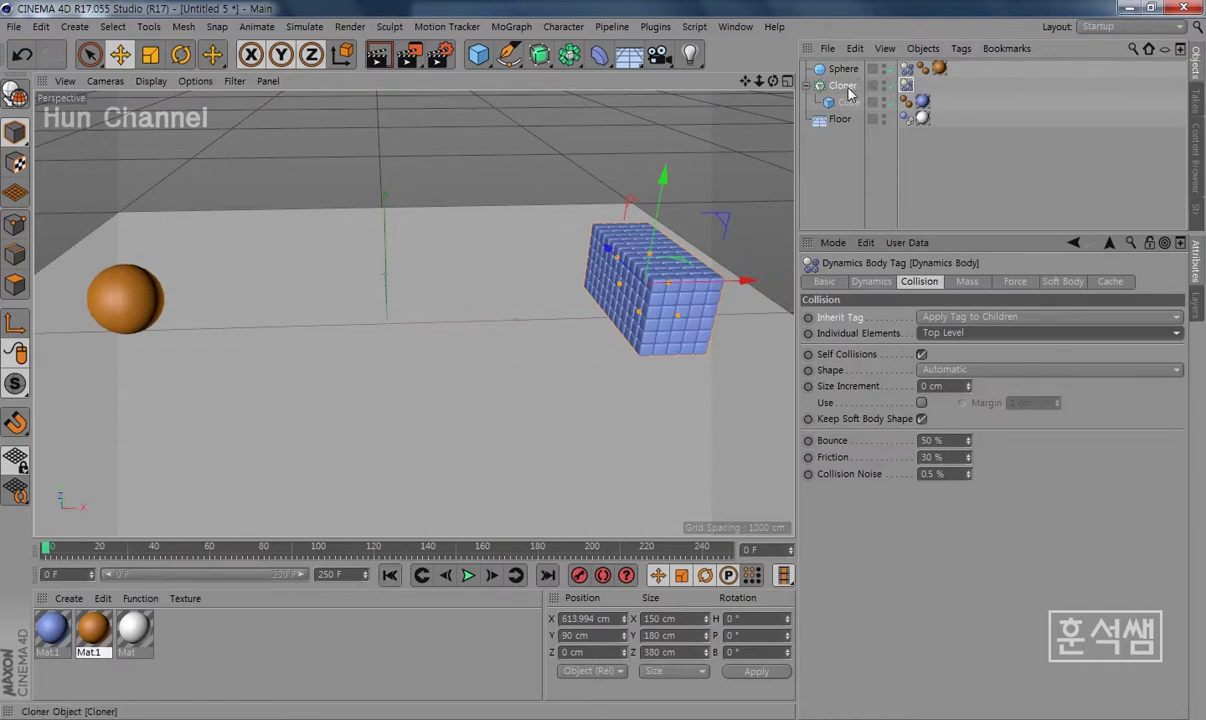
# Change the Sphere's Dynamics Body initial linear velocity X to 800 cm.
pyautogui.click(906, 70)
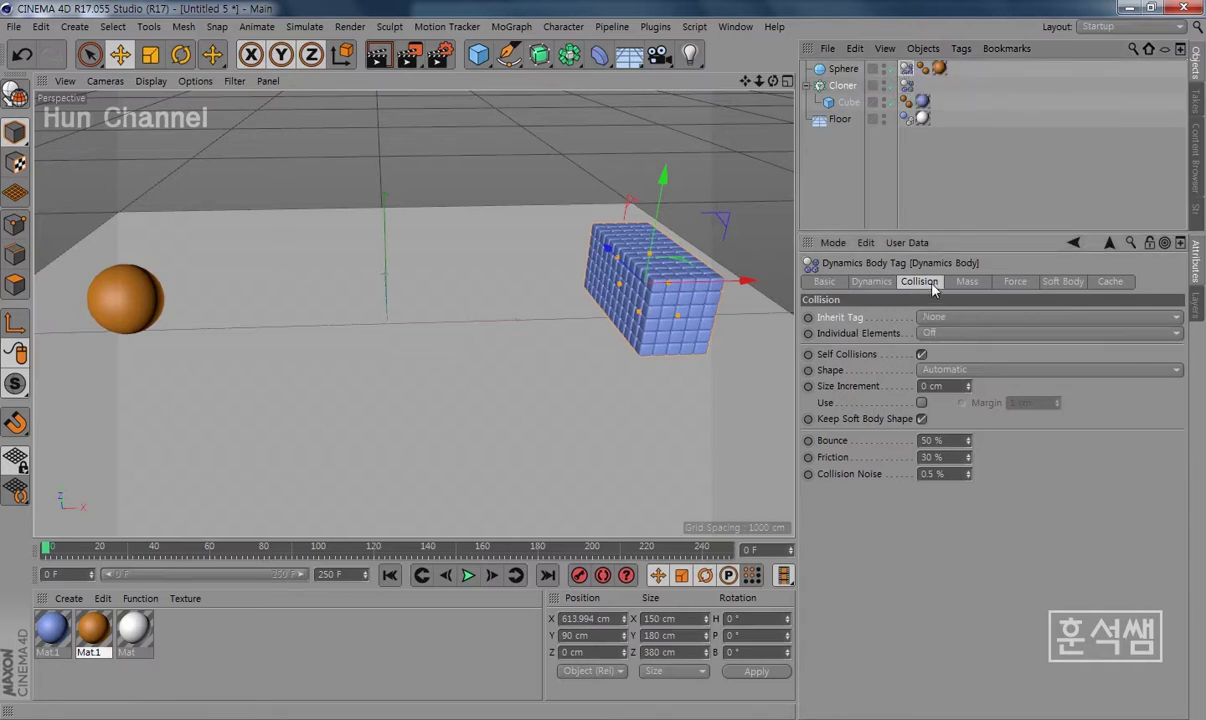
pyautogui.click(870, 281)
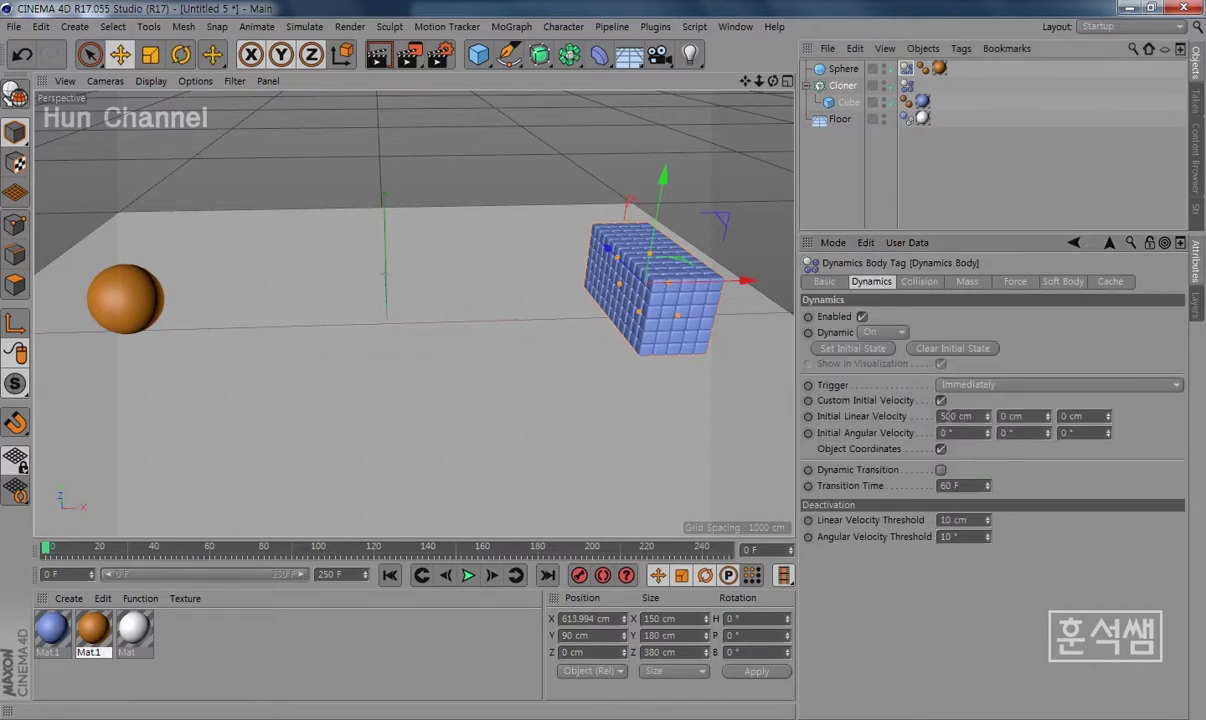
pyautogui.write('800')
pyautogui.press('Return')
pyautogui.click(845, 86)
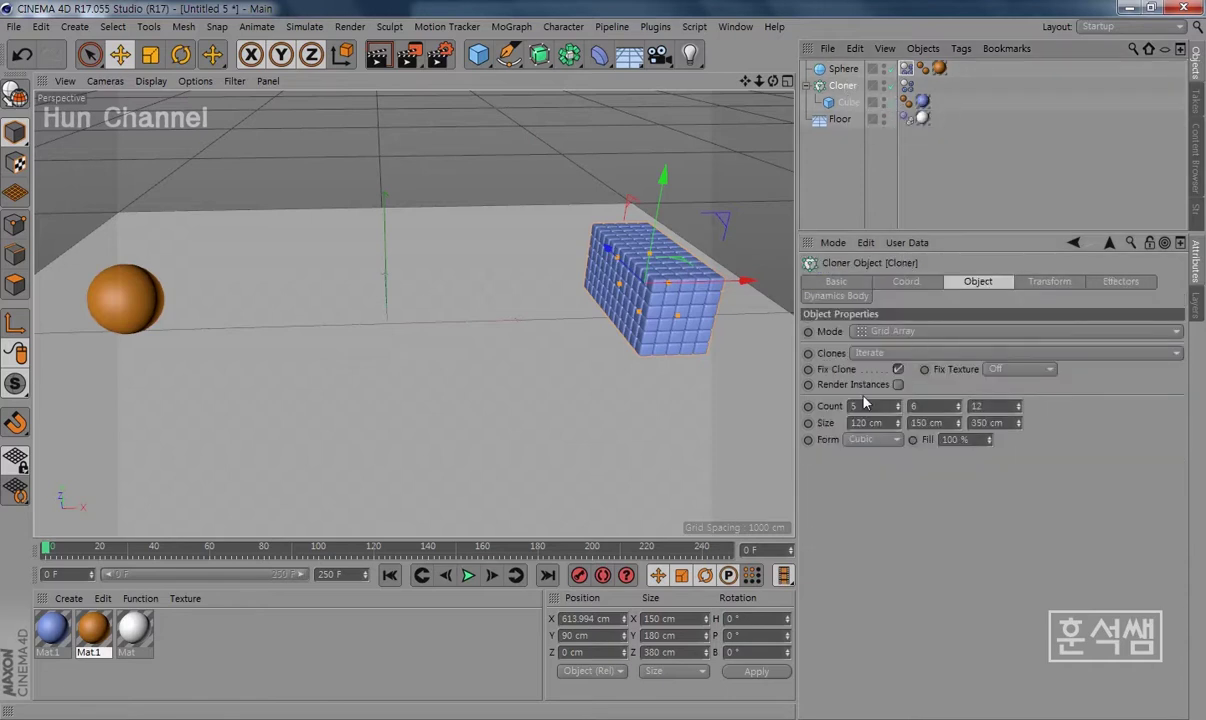
pyautogui.doubleClick(1000, 406)
pyautogui.write('16')
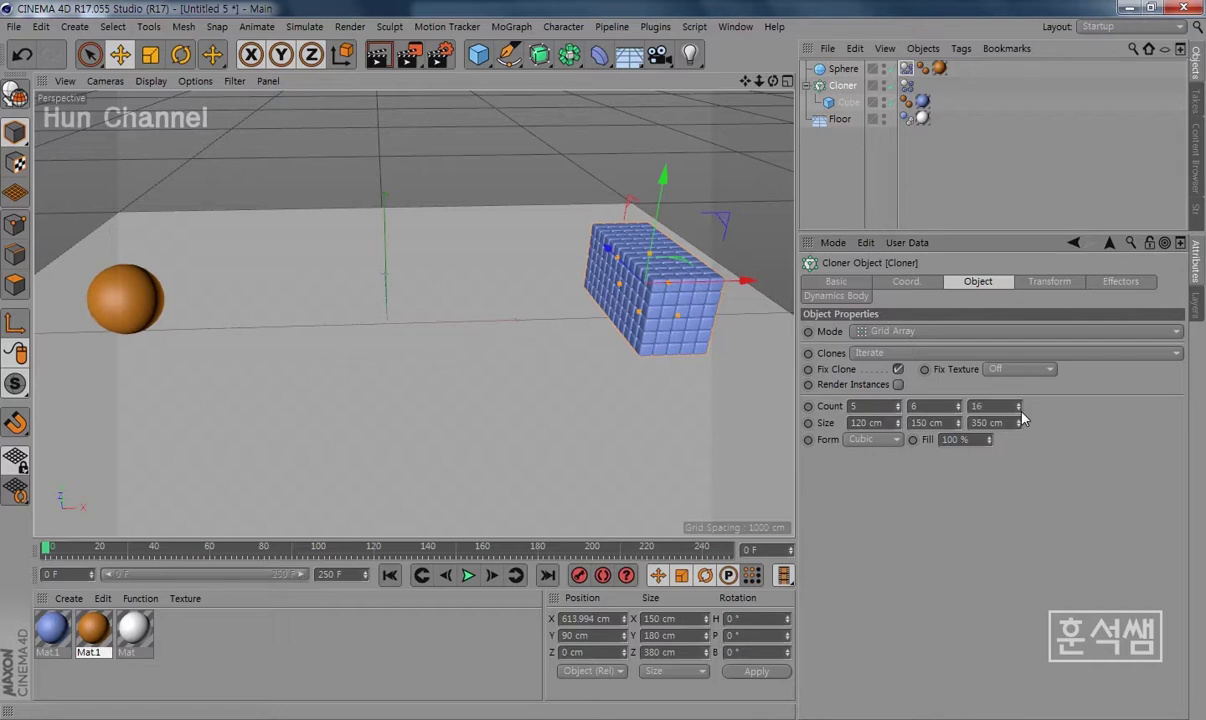
pyautogui.press('Return')
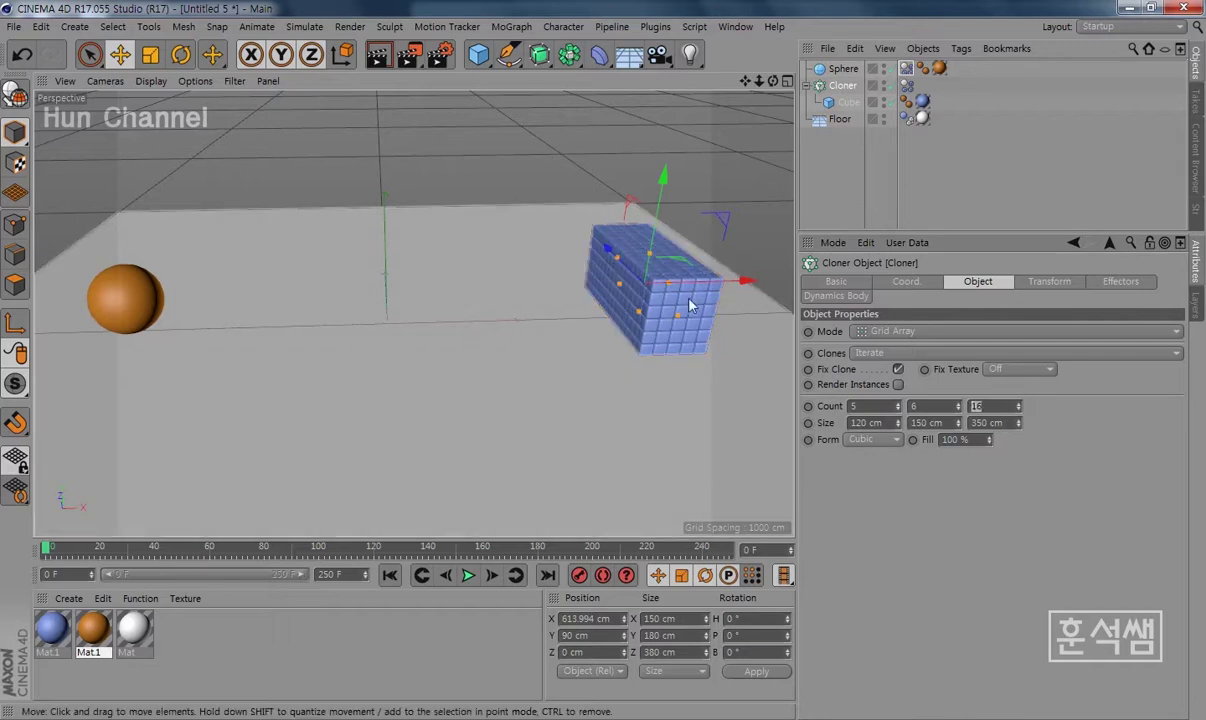
pyautogui.doubleClick(988, 423)
pyautogui.write('400')
pyautogui.press('Return')
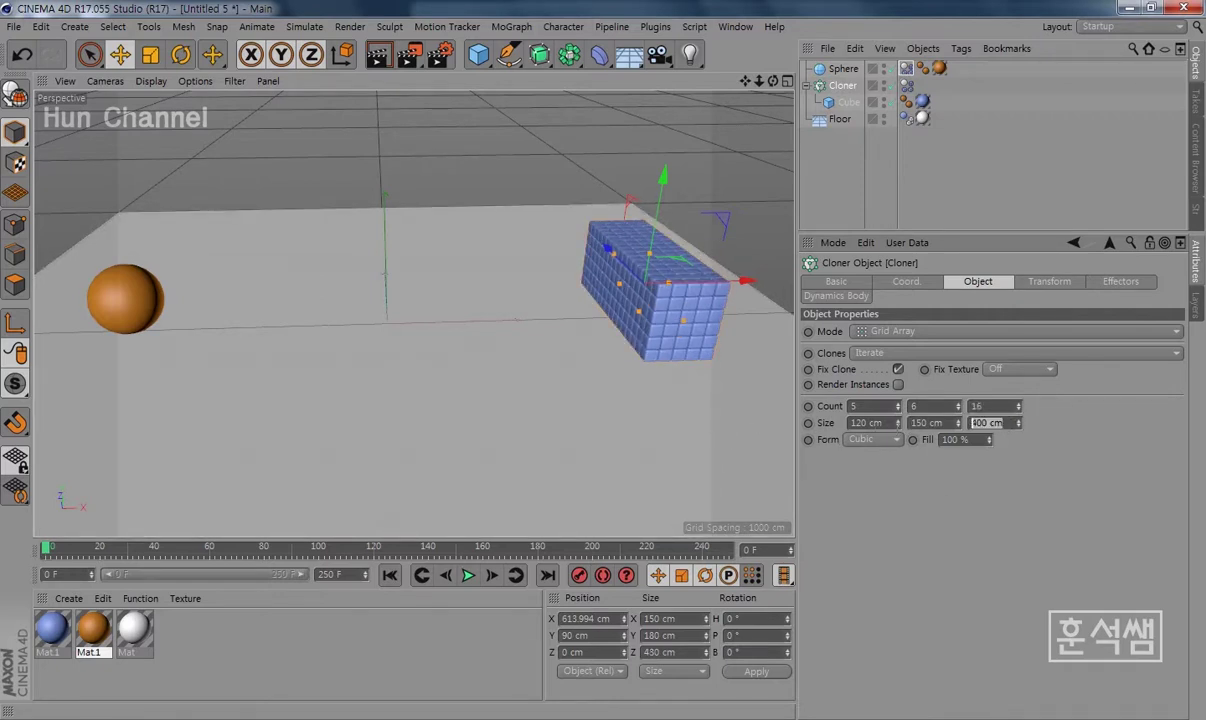
pyautogui.write('450')
pyautogui.press('Return')
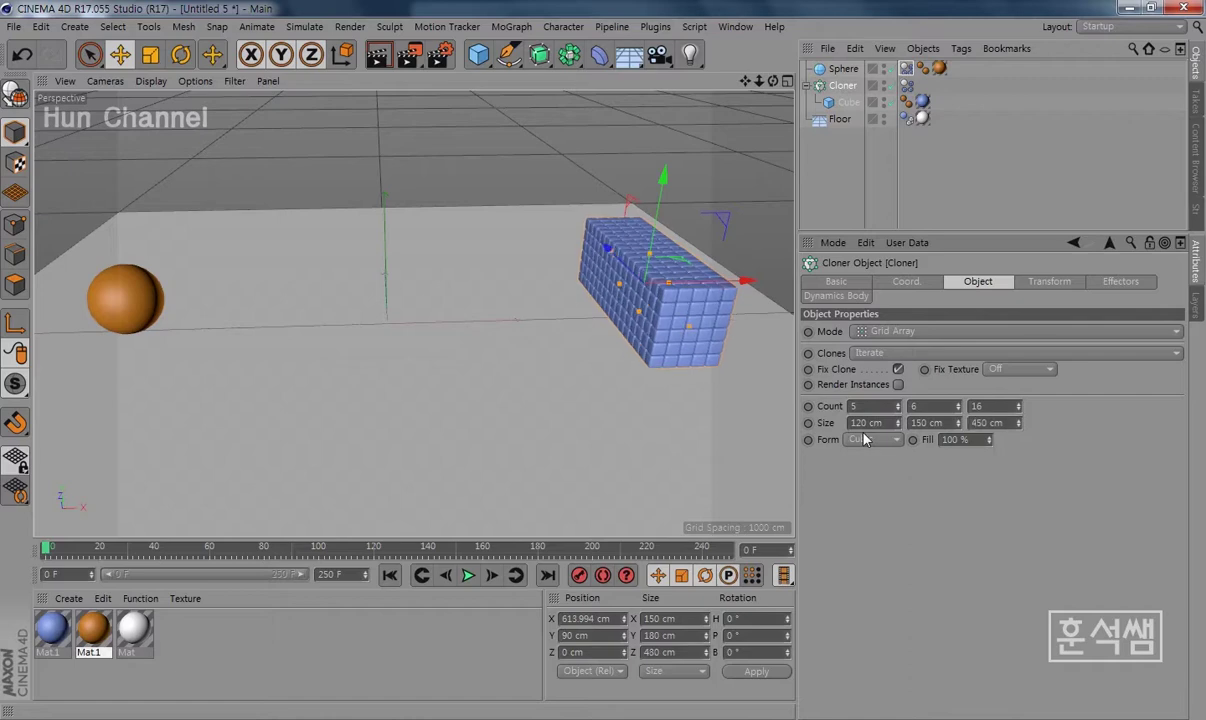
pyautogui.moveTo(649, 345)
pyautogui.keyDown('alt'); pyautogui.mouseDown()
pyautogui.moveTo(620, 453)
pyautogui.moveTo(619, 330)
pyautogui.moveTo(619, 342)
pyautogui.mouseUp(); pyautogui.keyUp('alt')
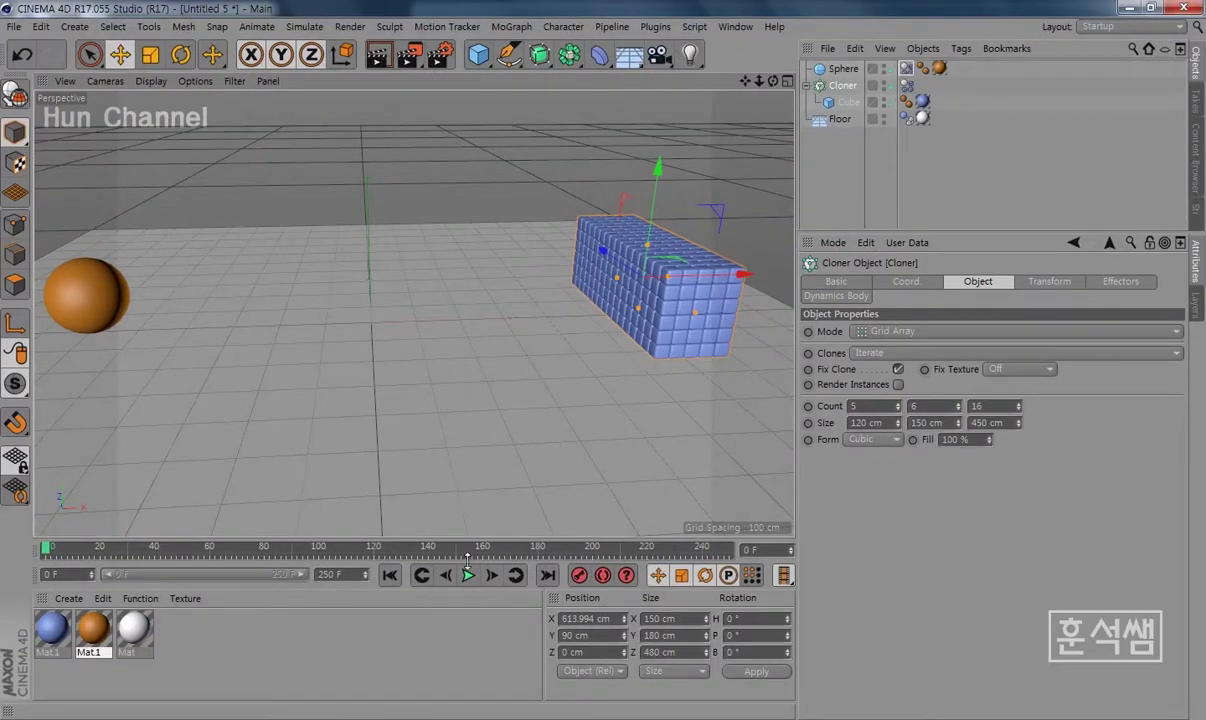
pyautogui.click(466, 577)
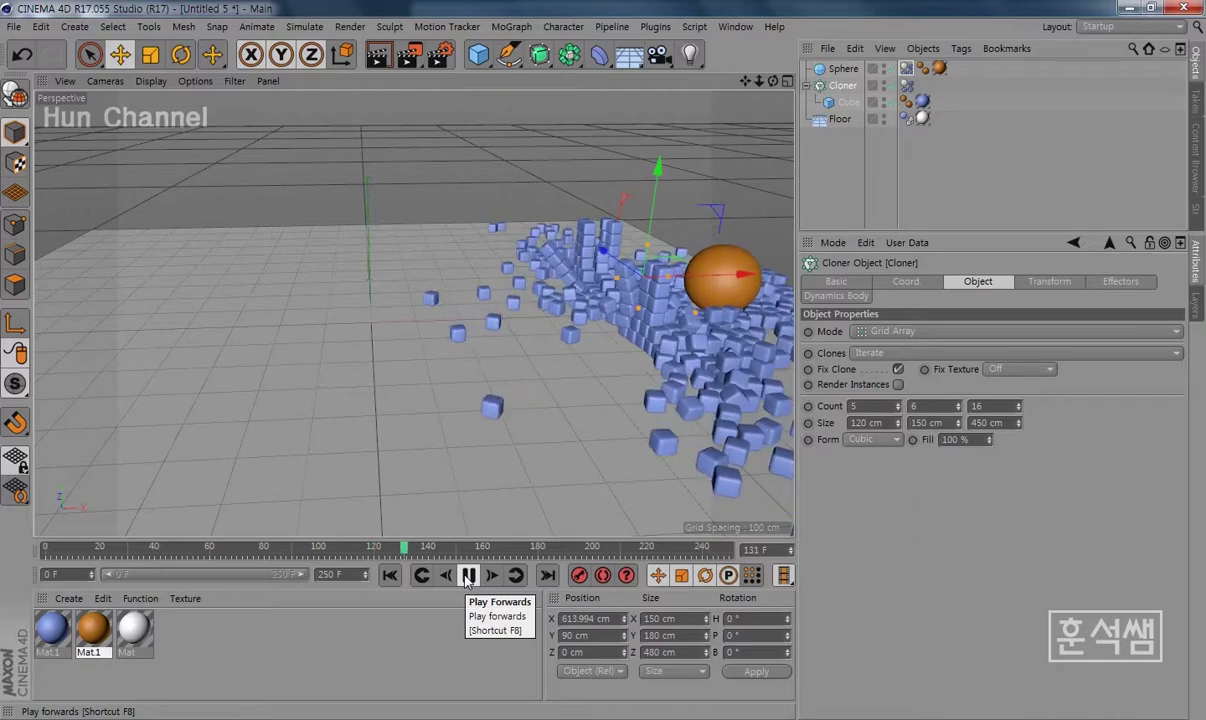
pyautogui.click(467, 575)
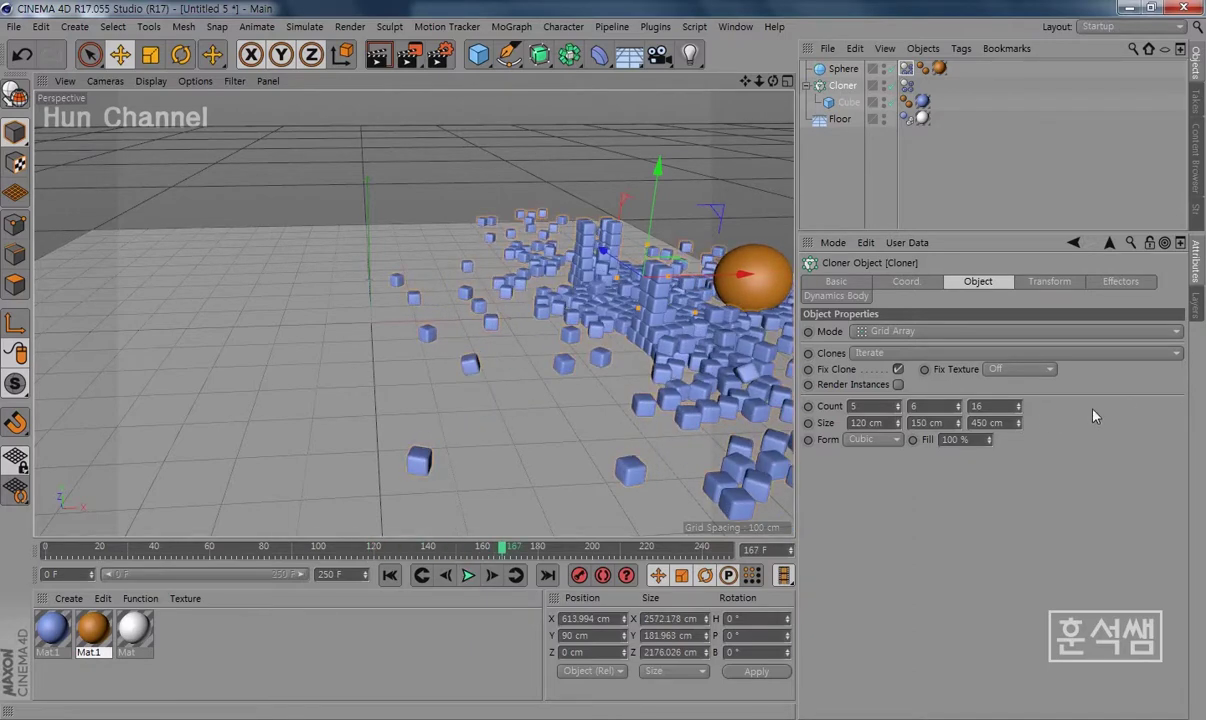
pyautogui.click(390, 575)
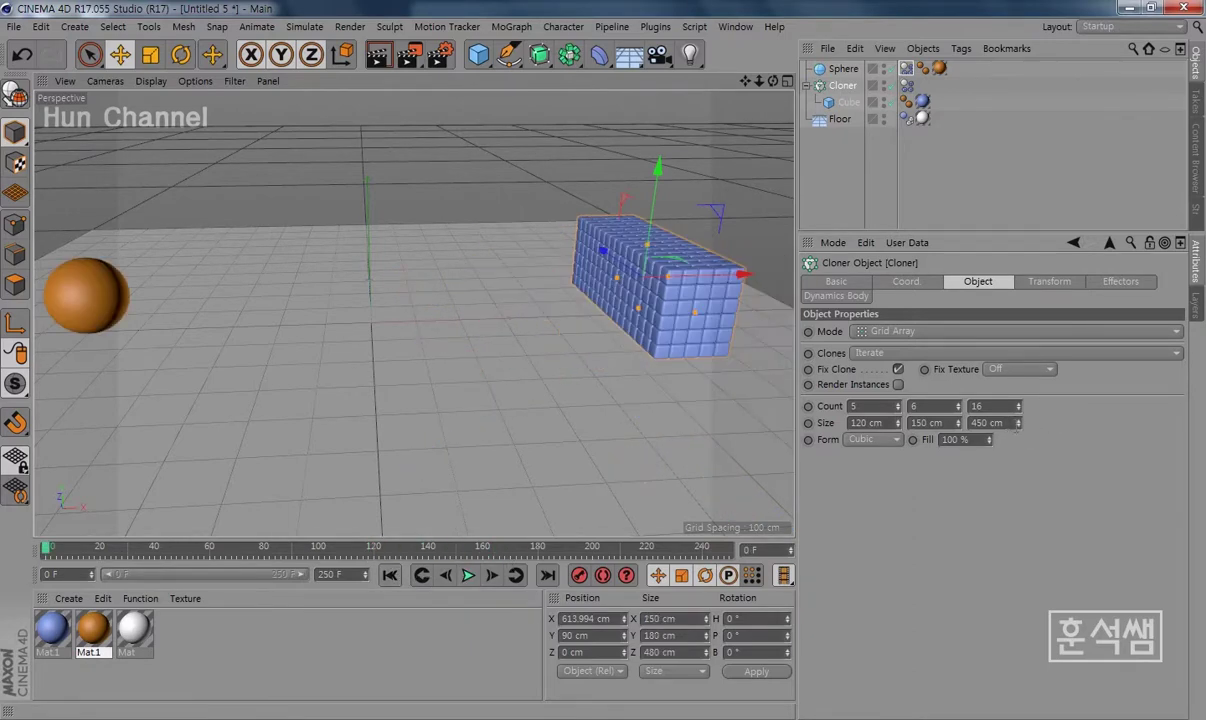
# Set the Cloner to Size Z 500 cm, Count X 4 and Size X 100 cm, then replay.
pyautogui.click(987, 423)
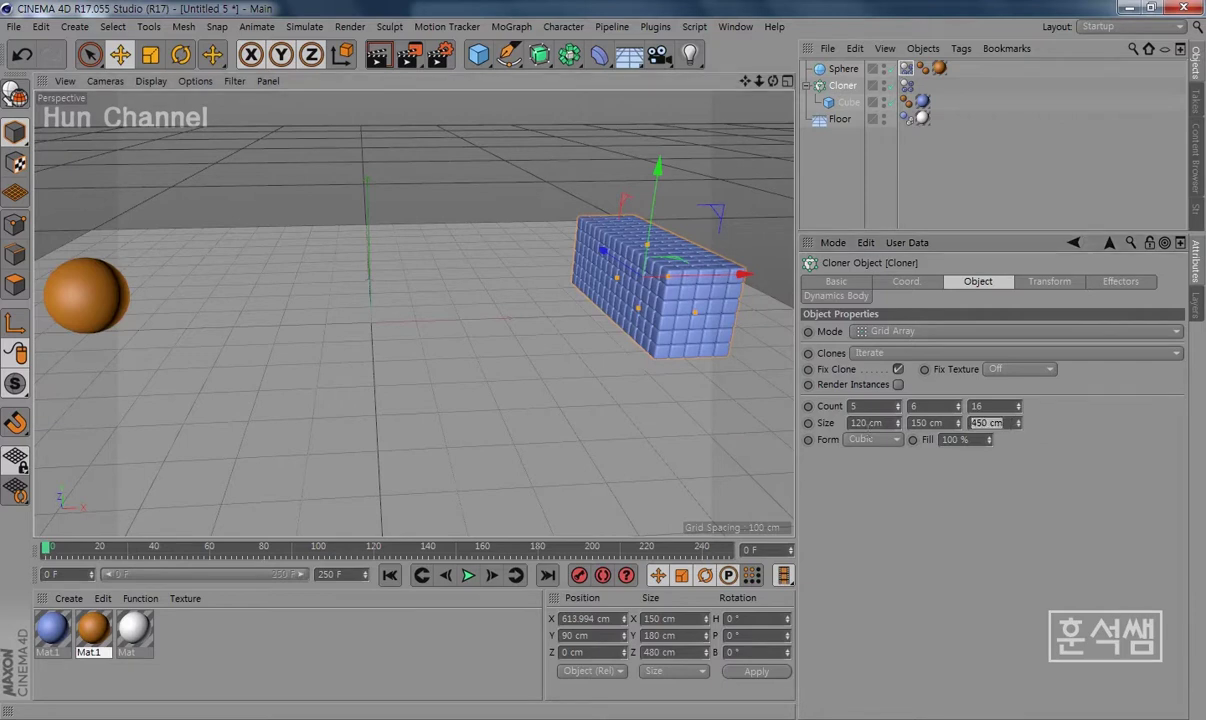
pyautogui.write('500')
pyautogui.press('Return')
pyautogui.moveTo(566, 398)
pyautogui.keyDown('alt'); pyautogui.mouseDown()
pyautogui.moveTo(458, 404)
pyautogui.moveTo(450, 385)
pyautogui.mouseUp(); pyautogui.keyUp('alt')
pyautogui.write('4')
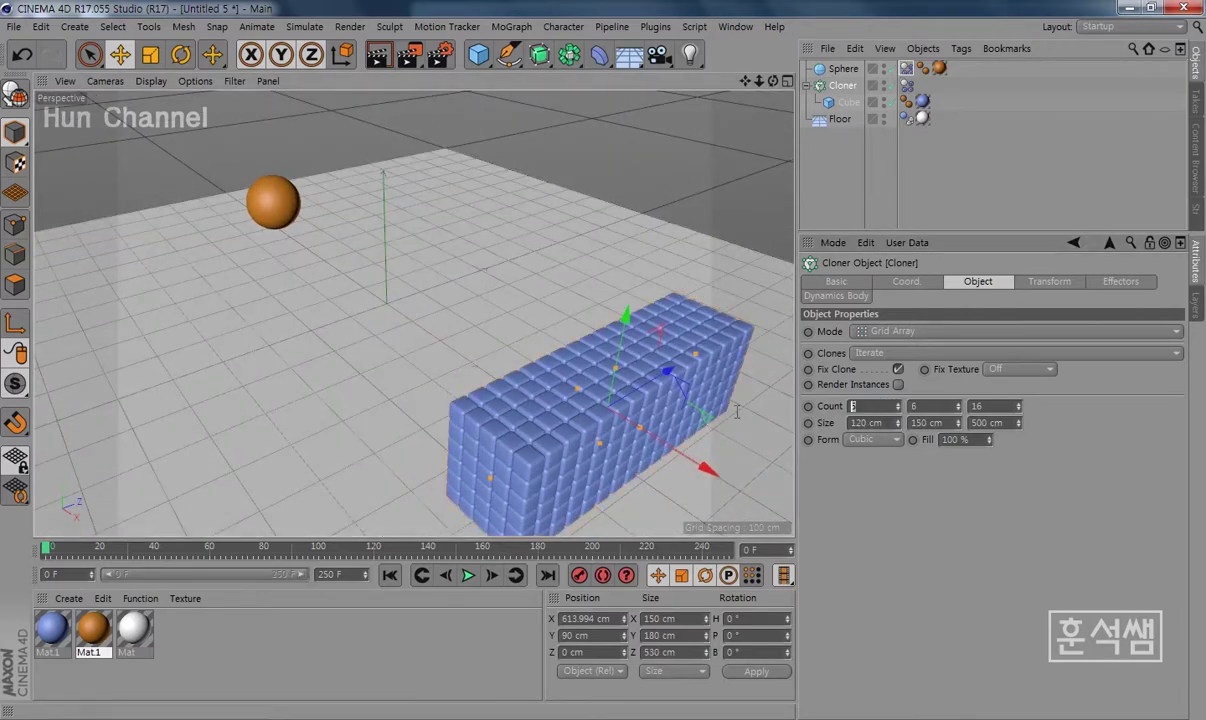
pyautogui.press('Return')
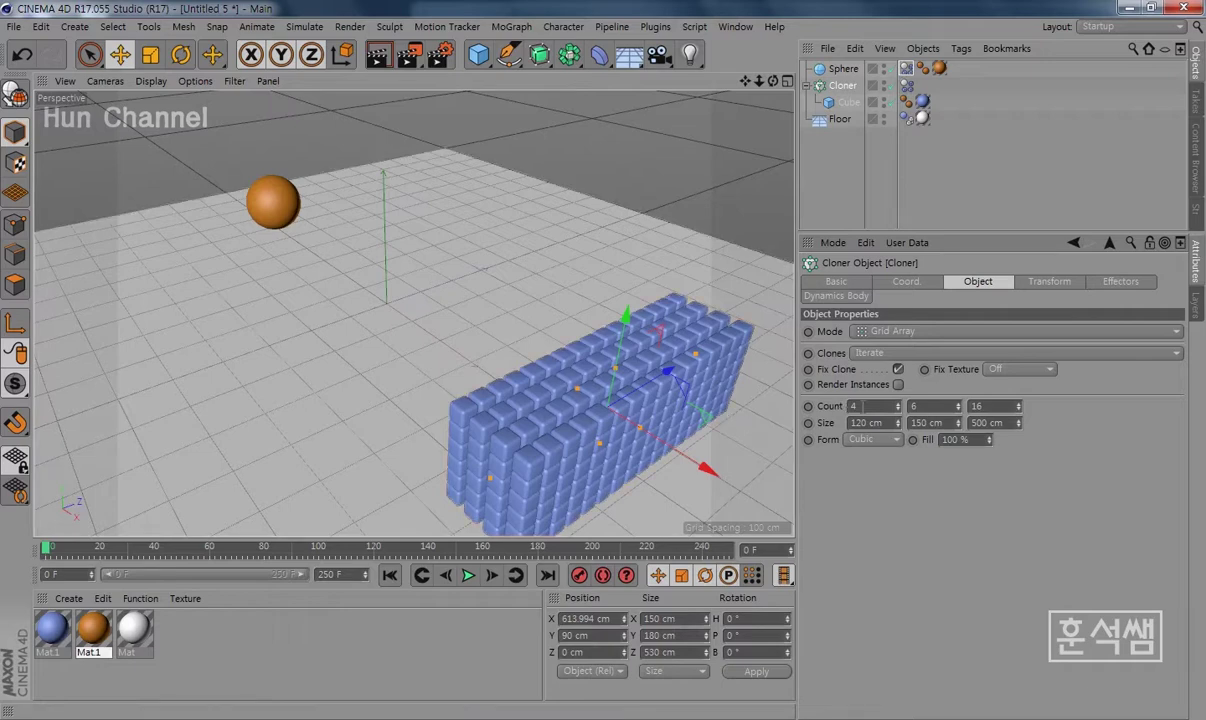
pyautogui.doubleClick(866, 423)
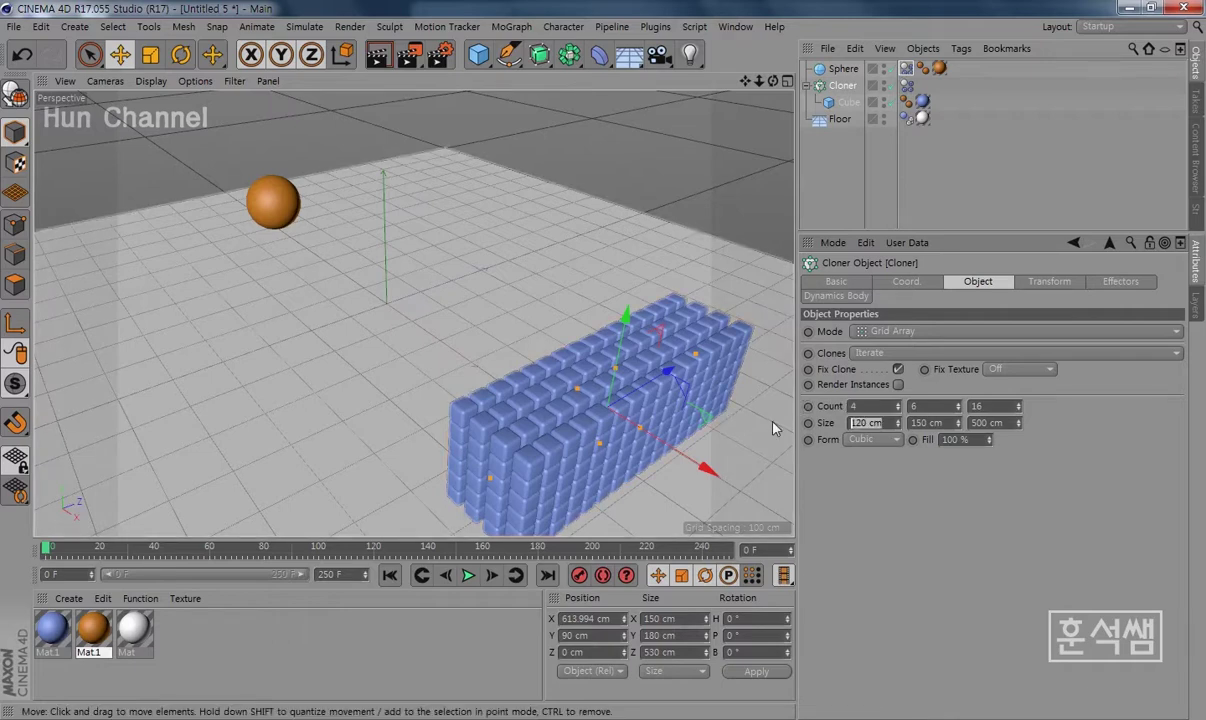
pyautogui.write('100')
pyautogui.press('Return')
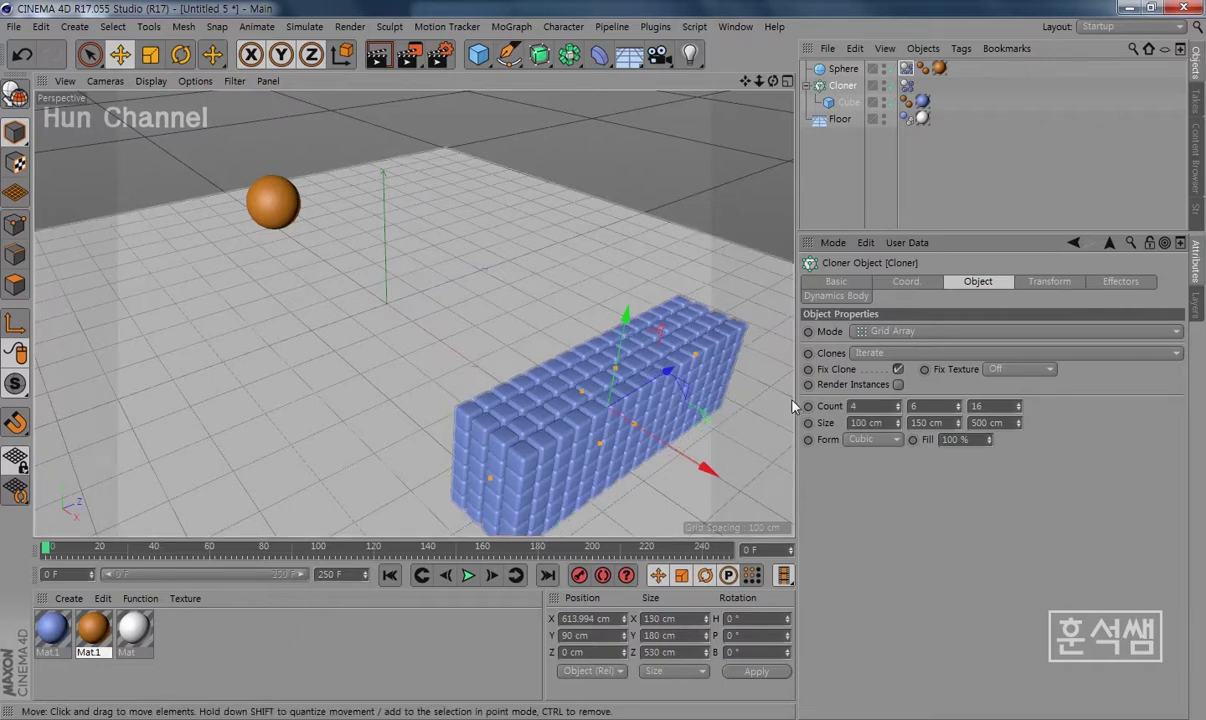
pyautogui.keyDown('alt'); pyautogui.moveTo(417, 342); pyautogui.dragTo(377, 296); pyautogui.keyUp('alt')
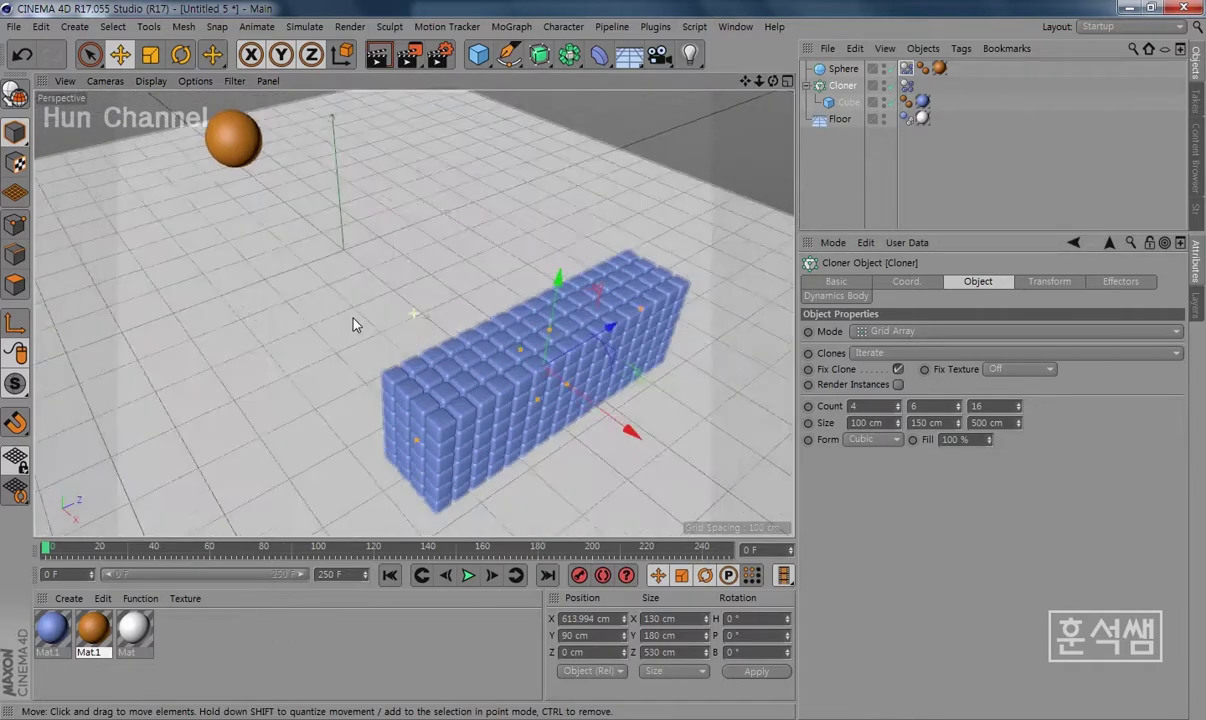
pyautogui.click(470, 576)
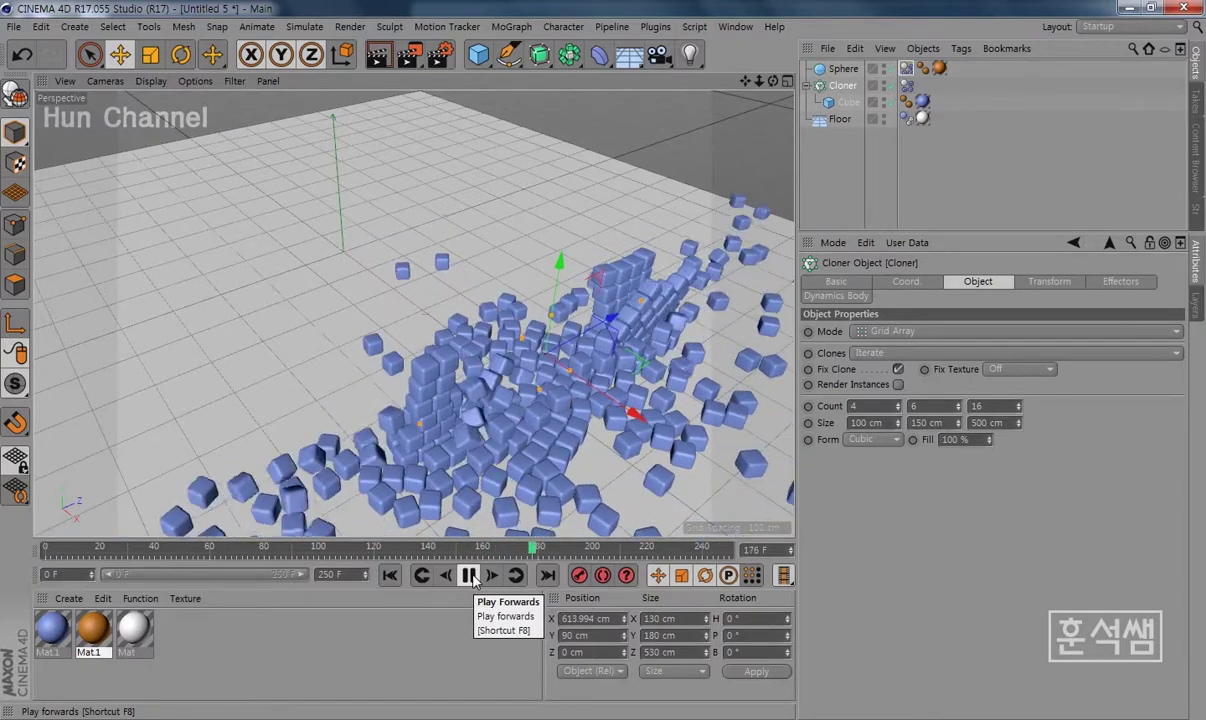
pyautogui.scroll(-4, 370, 505)
pyautogui.scroll(-4, 370, 505)
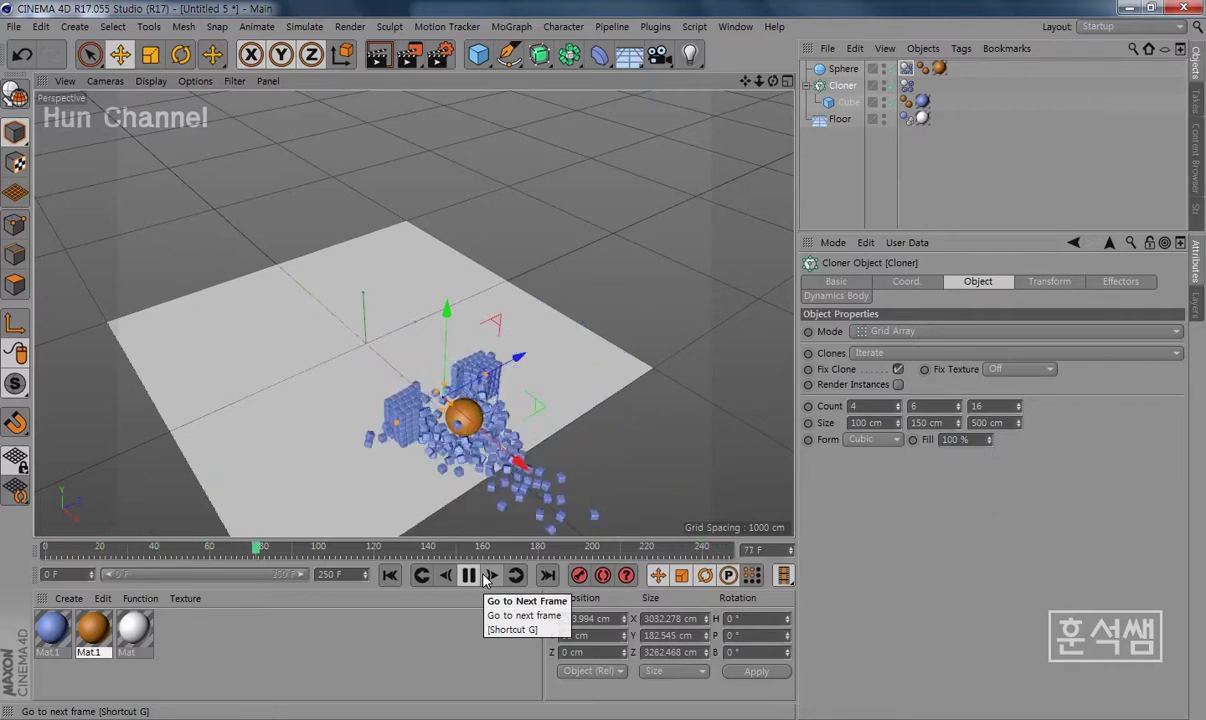
pyautogui.click(467, 576)
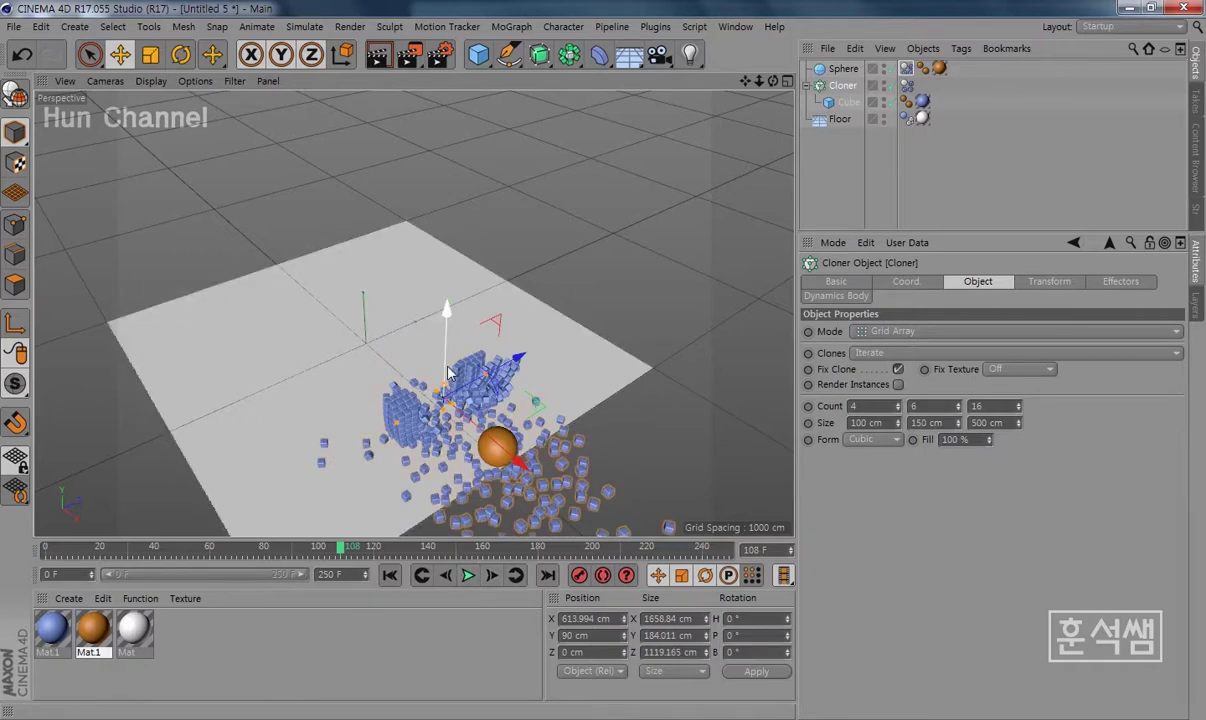
pyautogui.keyDown('alt'); pyautogui.moveTo(430, 330); pyautogui.dragTo(361, 315); pyautogui.keyUp('alt')
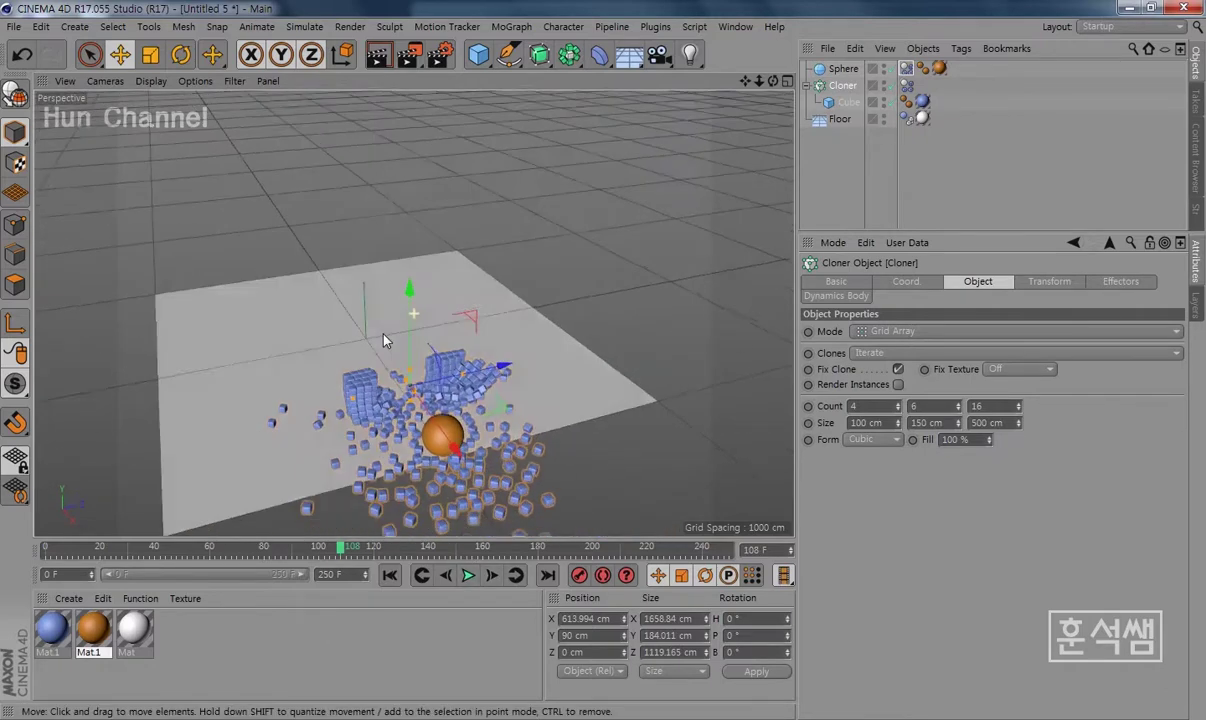
pyautogui.click(389, 575)
pyautogui.scroll(3, 385, 393)
pyautogui.scroll(3, 374, 264)
pyautogui.moveTo(390, 352)
pyautogui.keyDown('alt'); pyautogui.mouseDown()
pyautogui.moveTo(524, 353)
pyautogui.moveTo(512, 350)
pyautogui.mouseUp(); pyautogui.keyUp('alt')
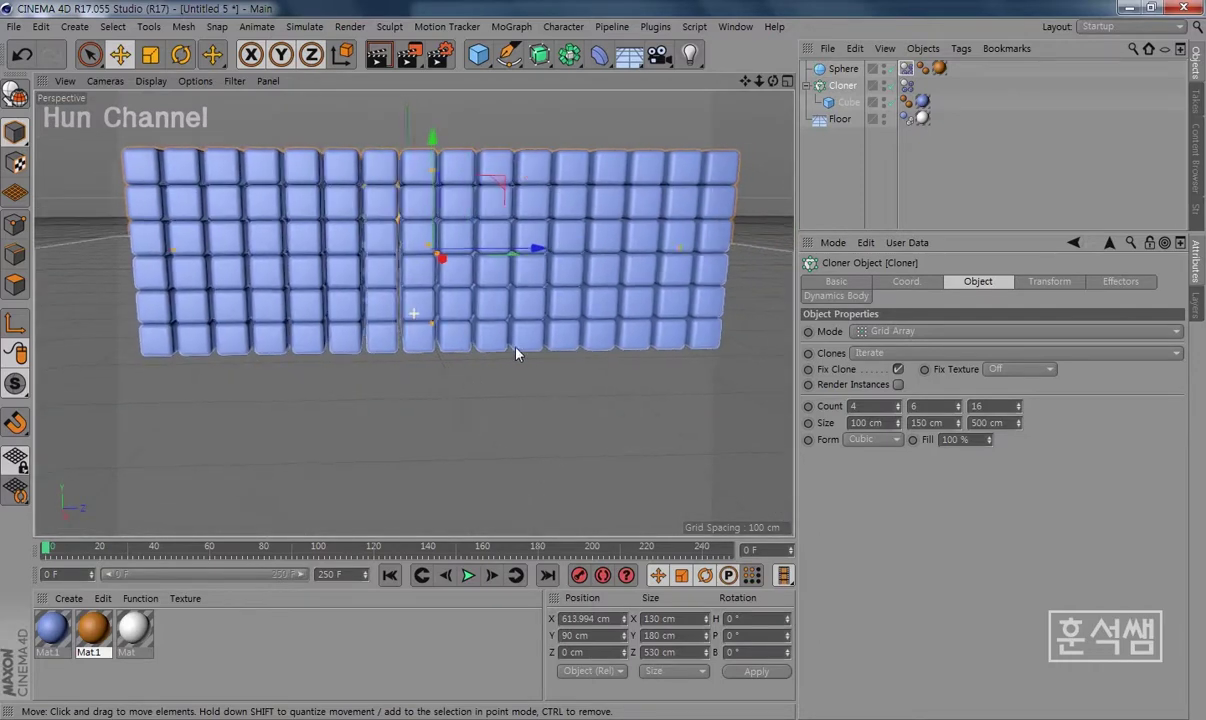
pyautogui.click(469, 575)
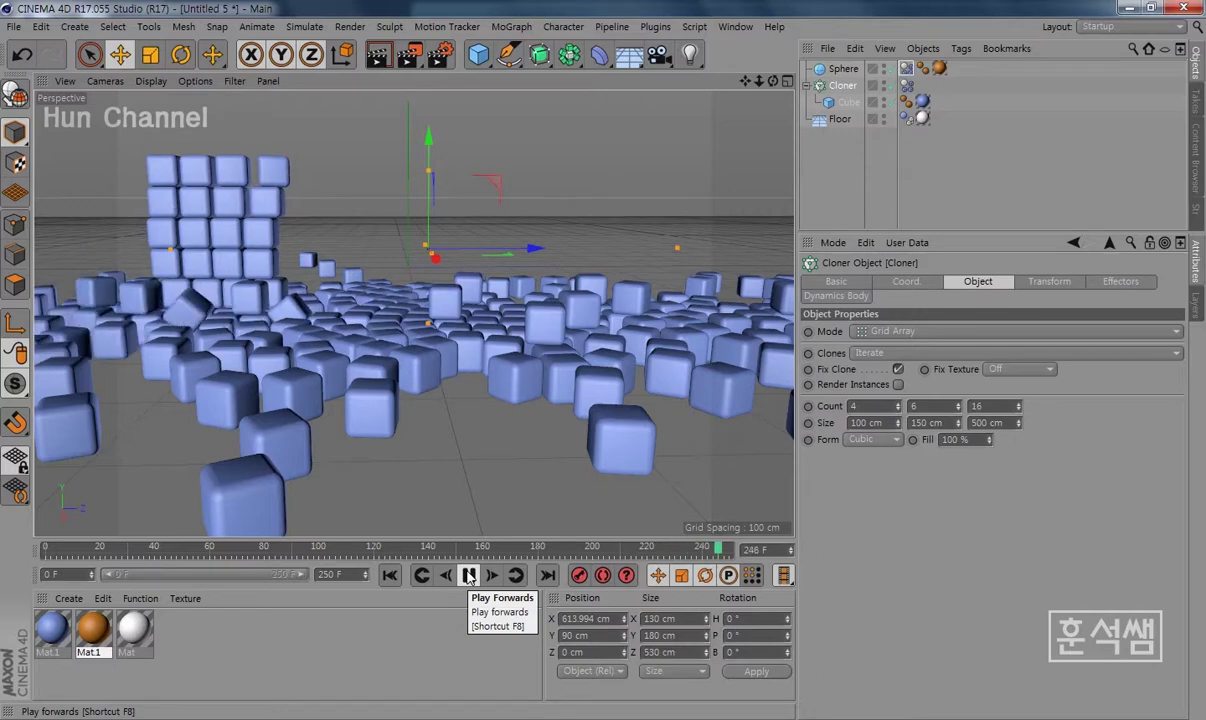
pyautogui.click(468, 575)
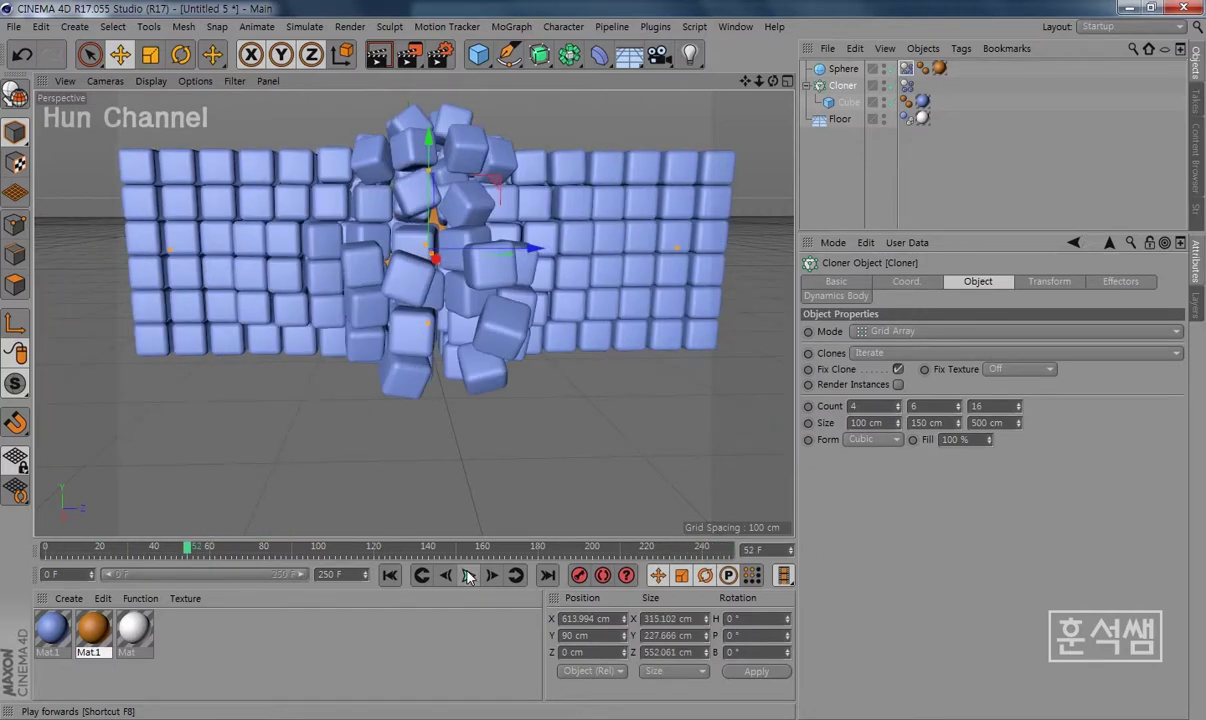
pyautogui.keyDown('alt'); pyautogui.moveTo(370, 500); pyautogui.dragTo(409, 463); pyautogui.keyUp('alt')
pyautogui.keyDown('alt'); pyautogui.moveTo(493, 431); pyautogui.dragTo(450, 425); pyautogui.keyUp('alt')
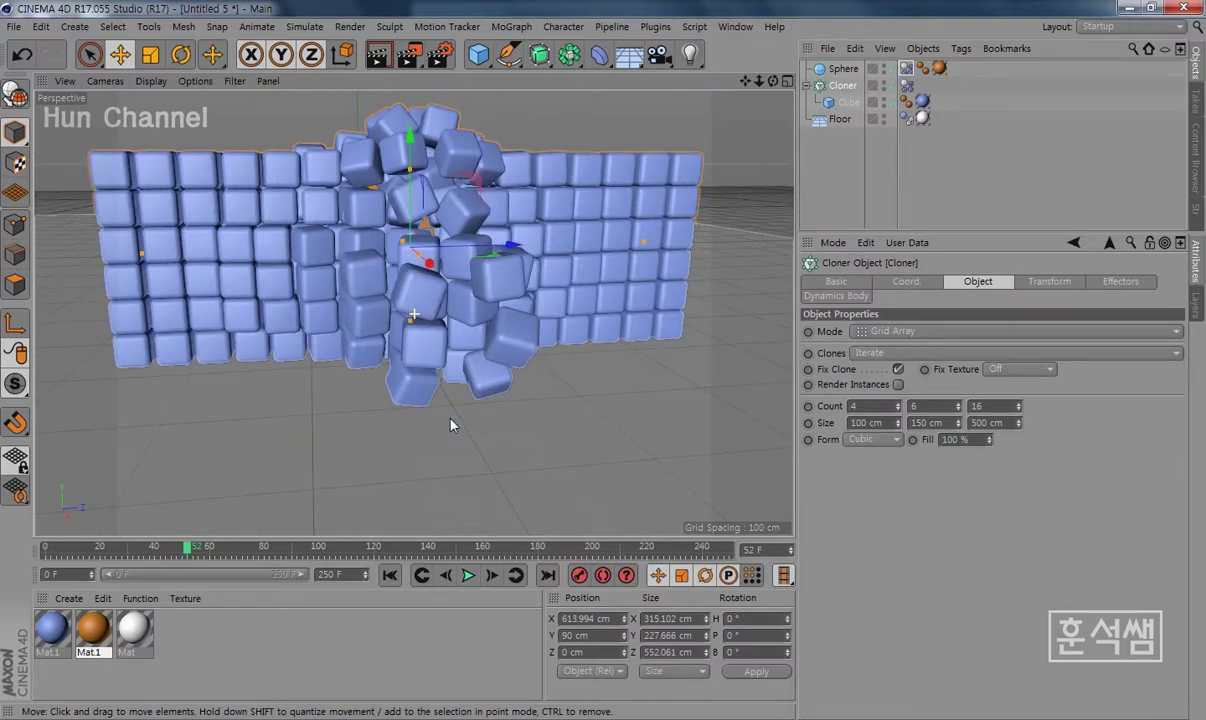
pyautogui.click(468, 575)
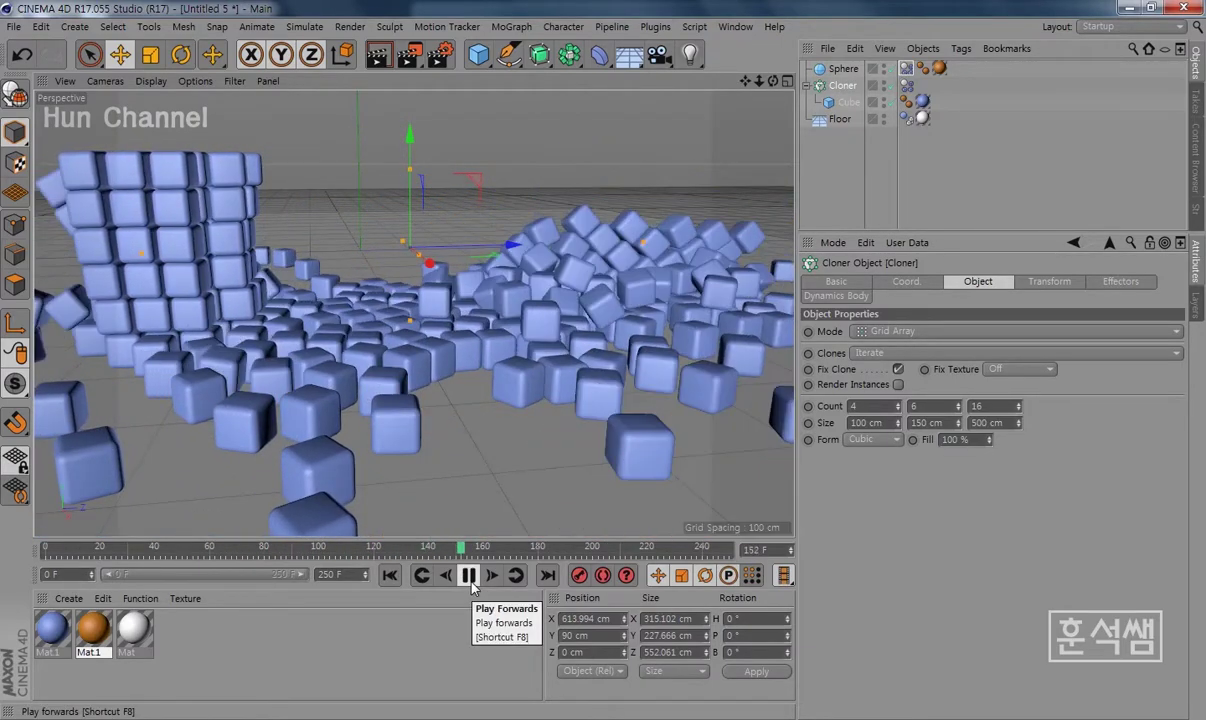
pyautogui.keyDown('alt'); pyautogui.moveTo(393, 364); pyautogui.dragTo(423, 372); pyautogui.keyUp('alt')
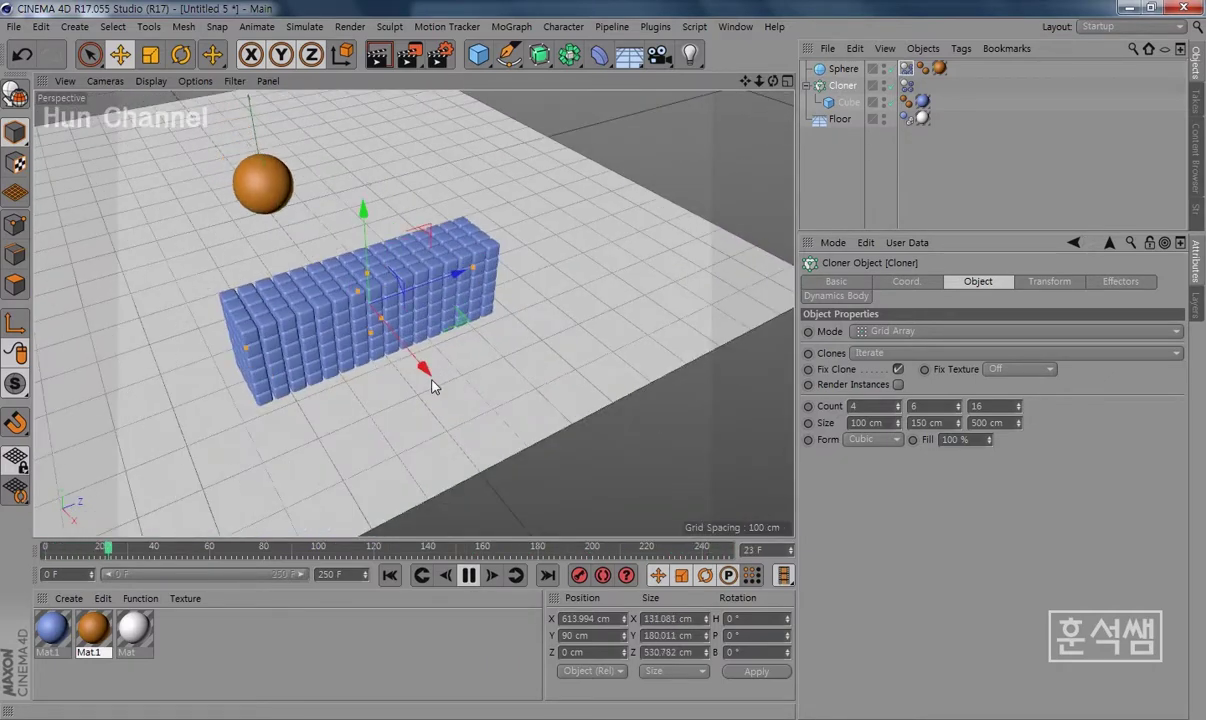
pyautogui.click(467, 576)
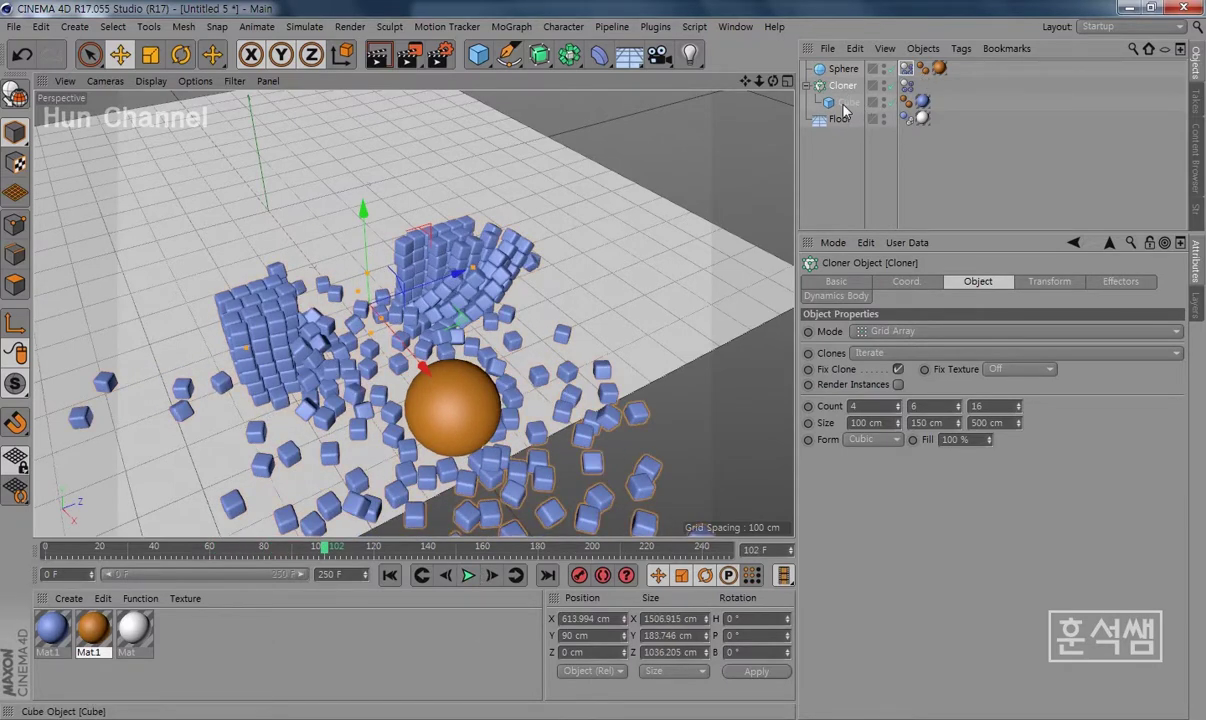
# Browse the primitive and generator palettes without adding anything, then rewind to frame 0.
pyautogui.click(479, 55)
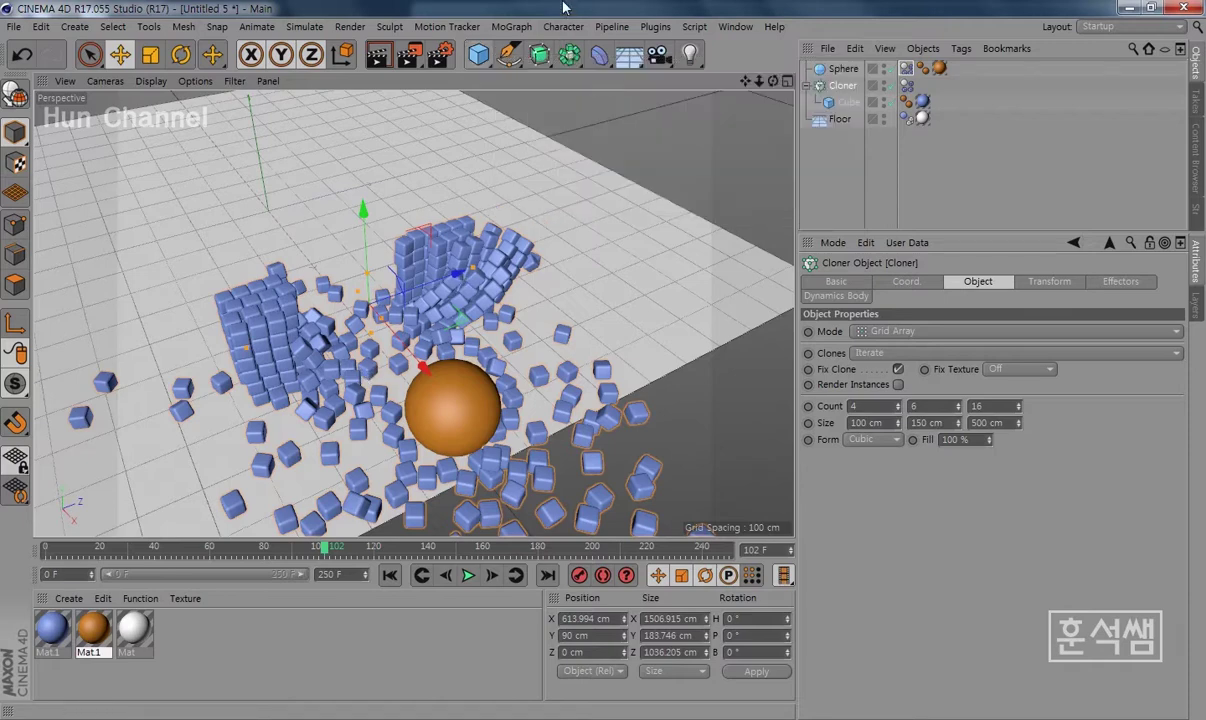
pyautogui.click(537, 55)
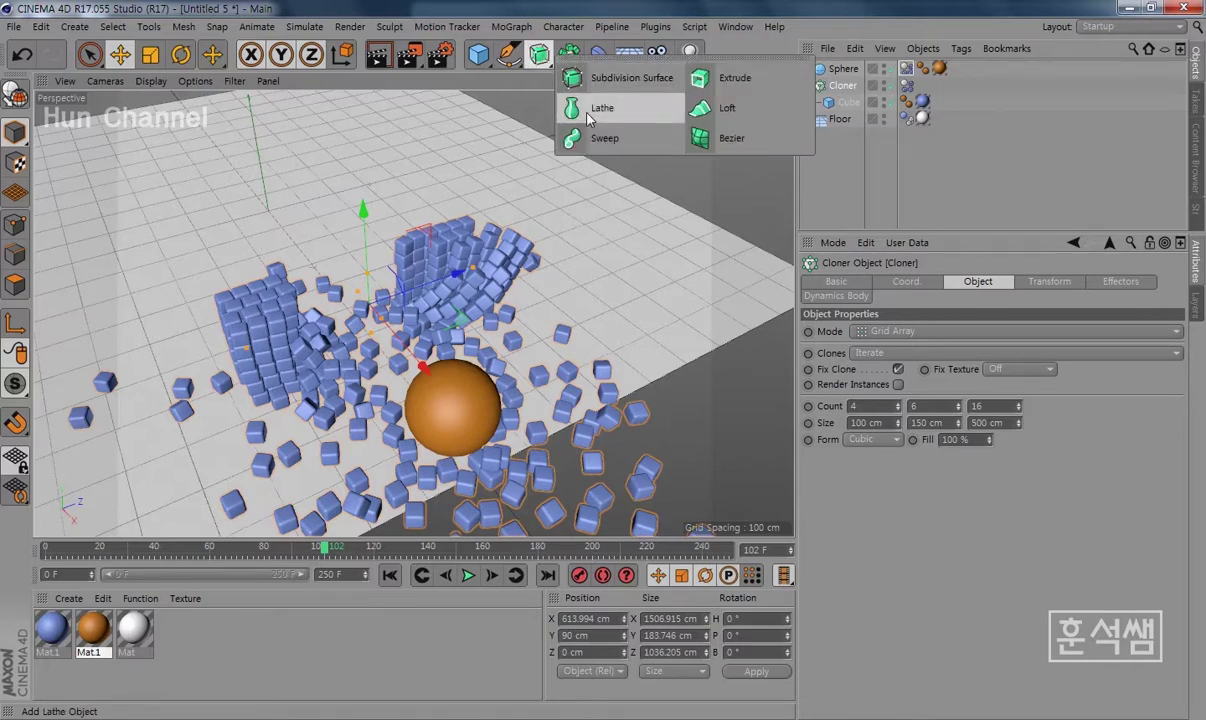
pyautogui.click(831, 15)
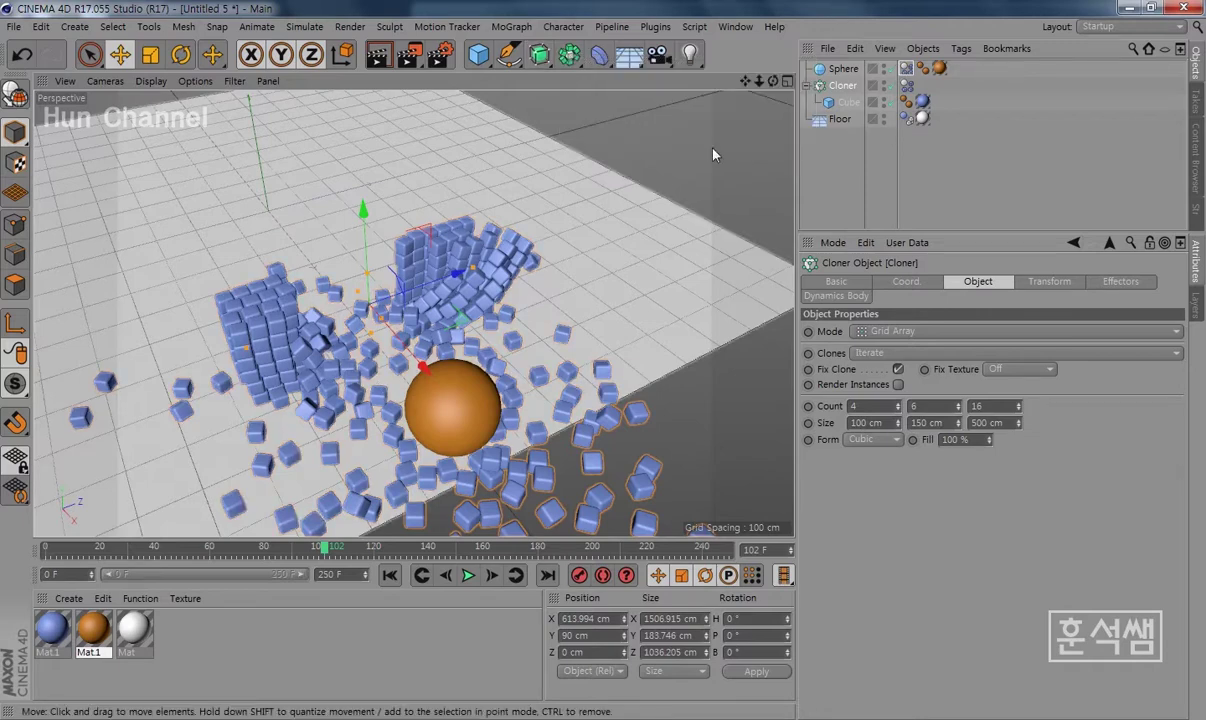
pyautogui.click(389, 580)
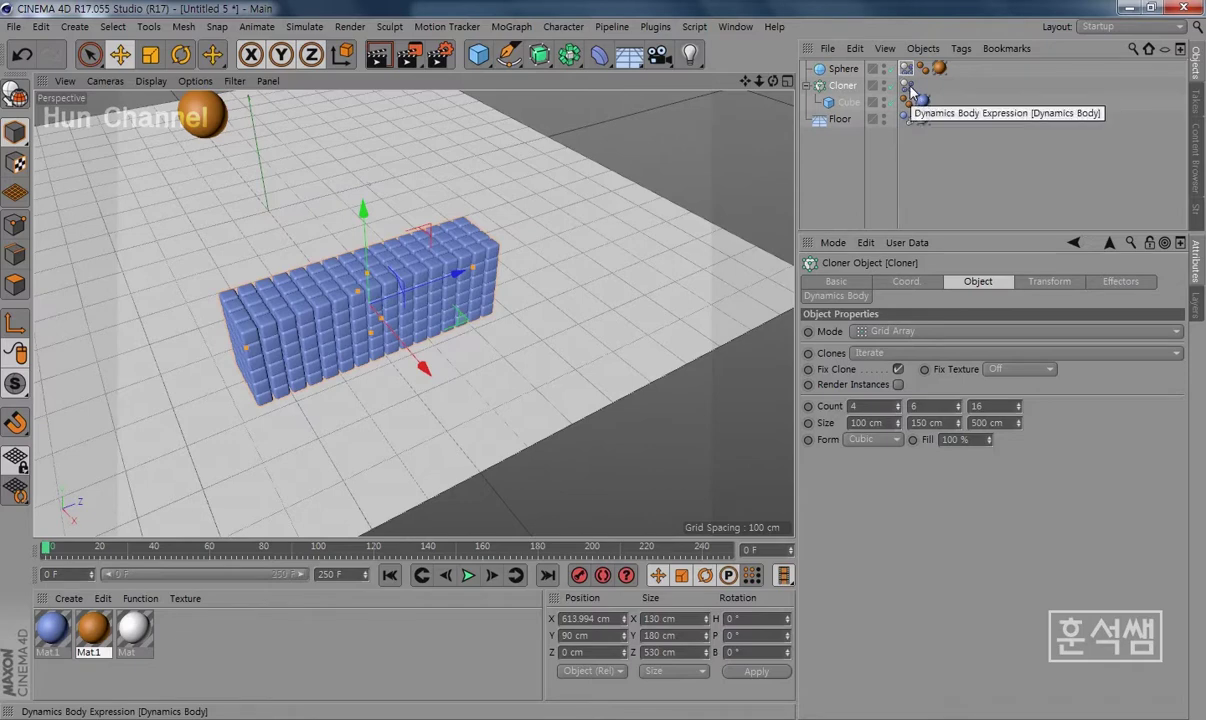
# Confirm the Cloner's Dynamics Body collision uses Apply Tag to Children and Top Level elements.
pyautogui.click(909, 87)
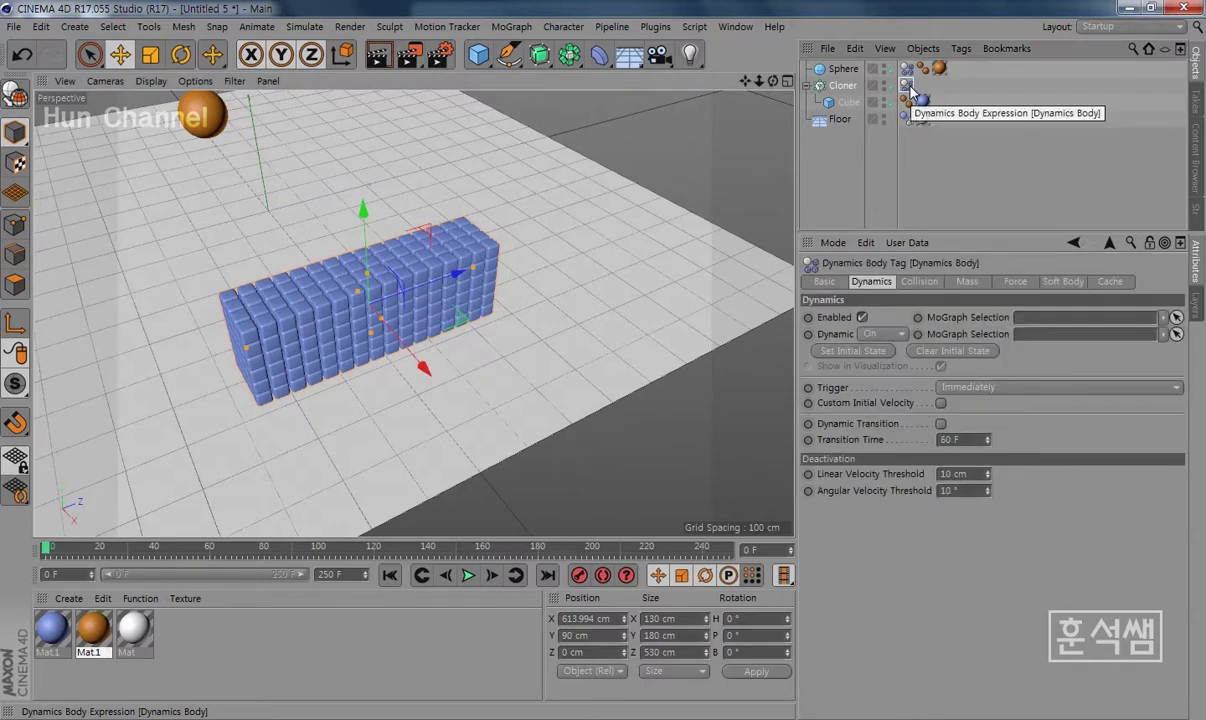
pyautogui.click(921, 282)
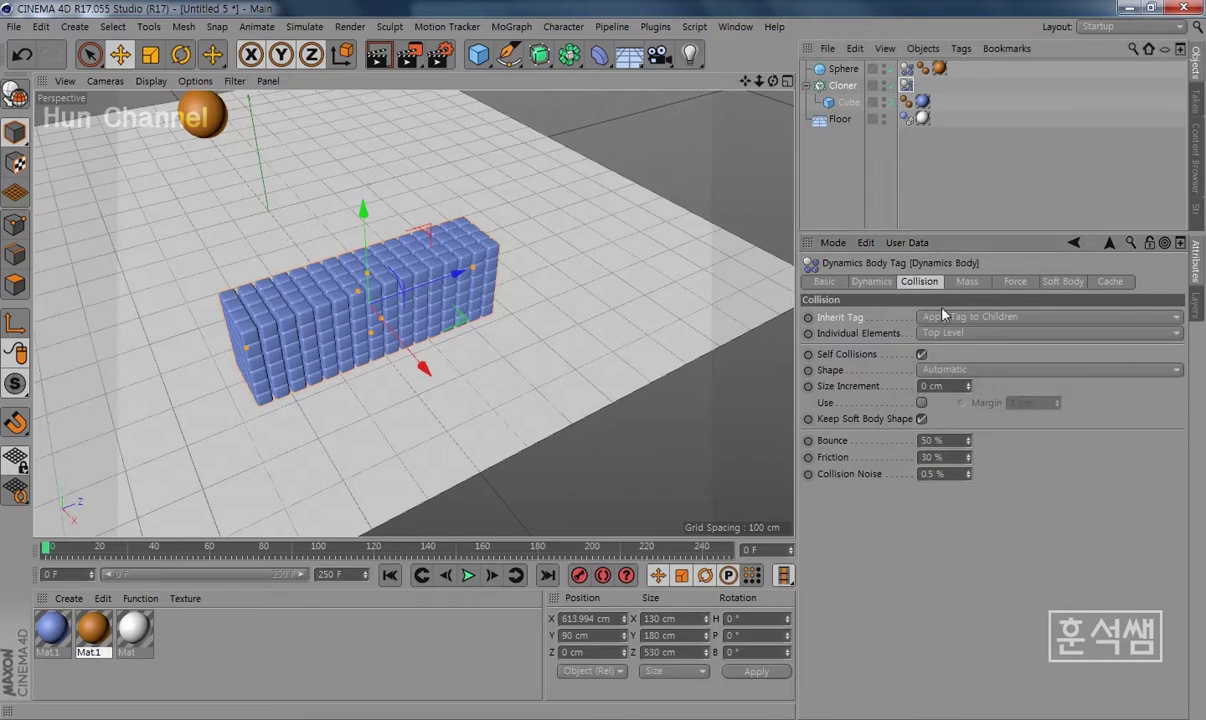
pyautogui.click(929, 318)
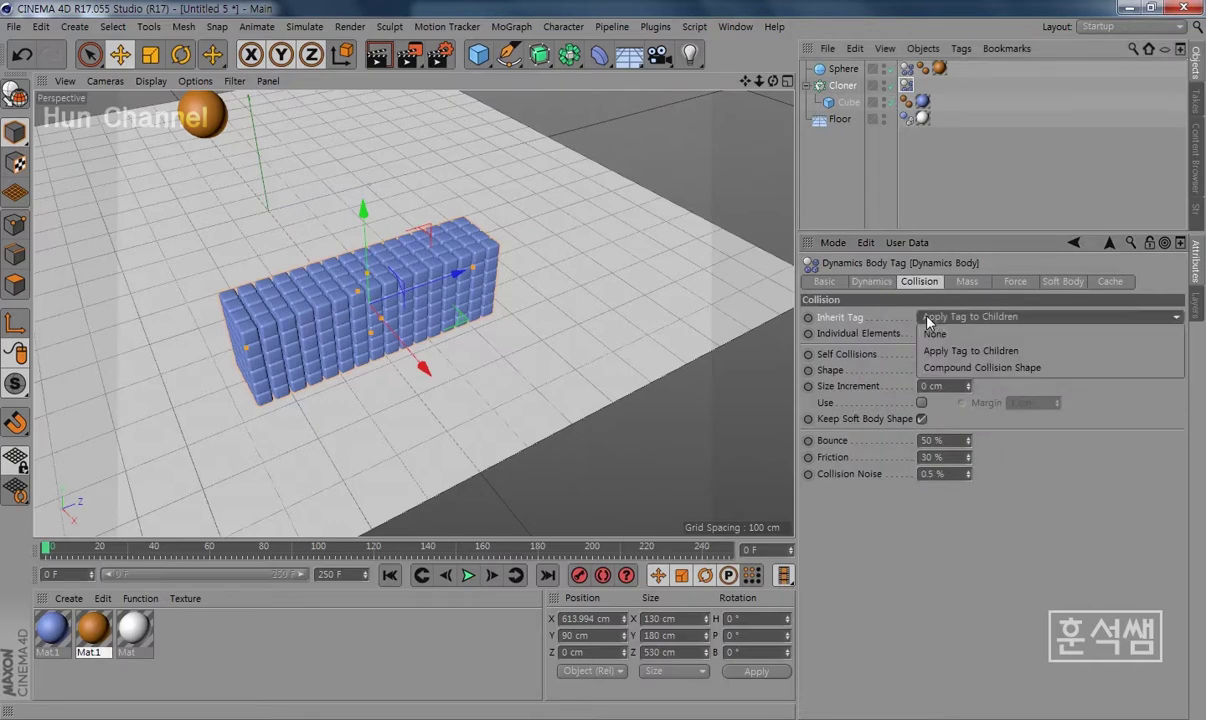
pyautogui.click(879, 326)
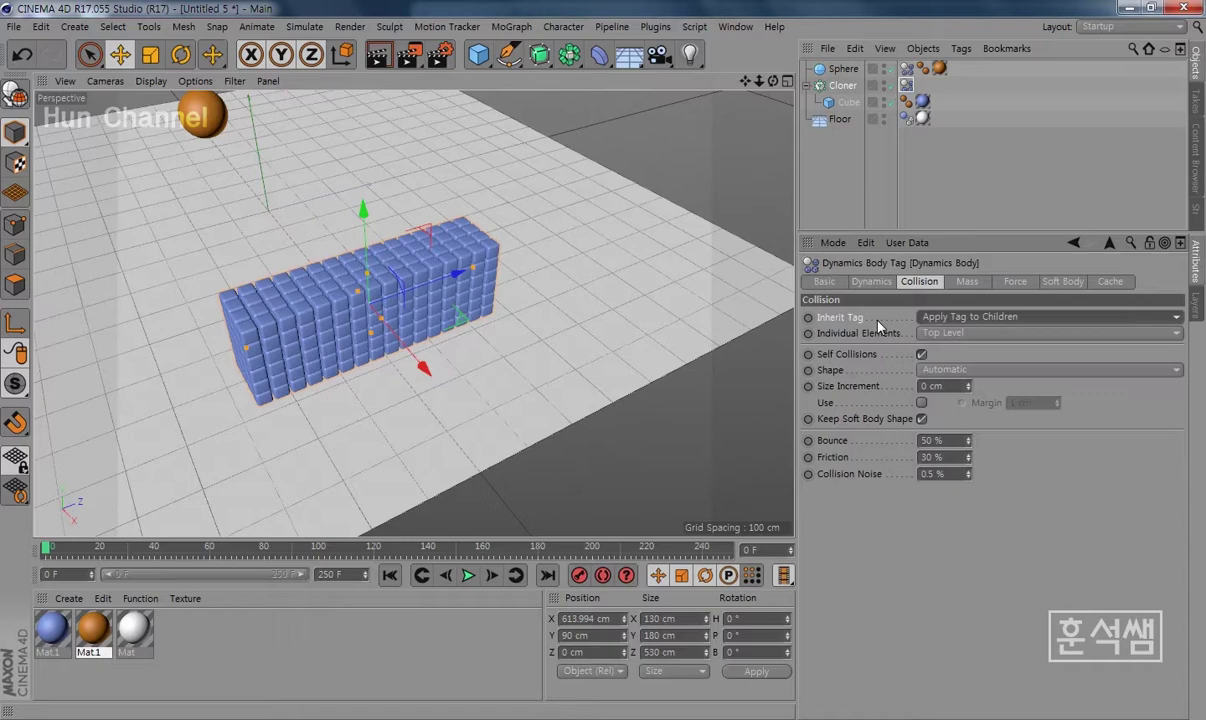
pyautogui.click(936, 336)
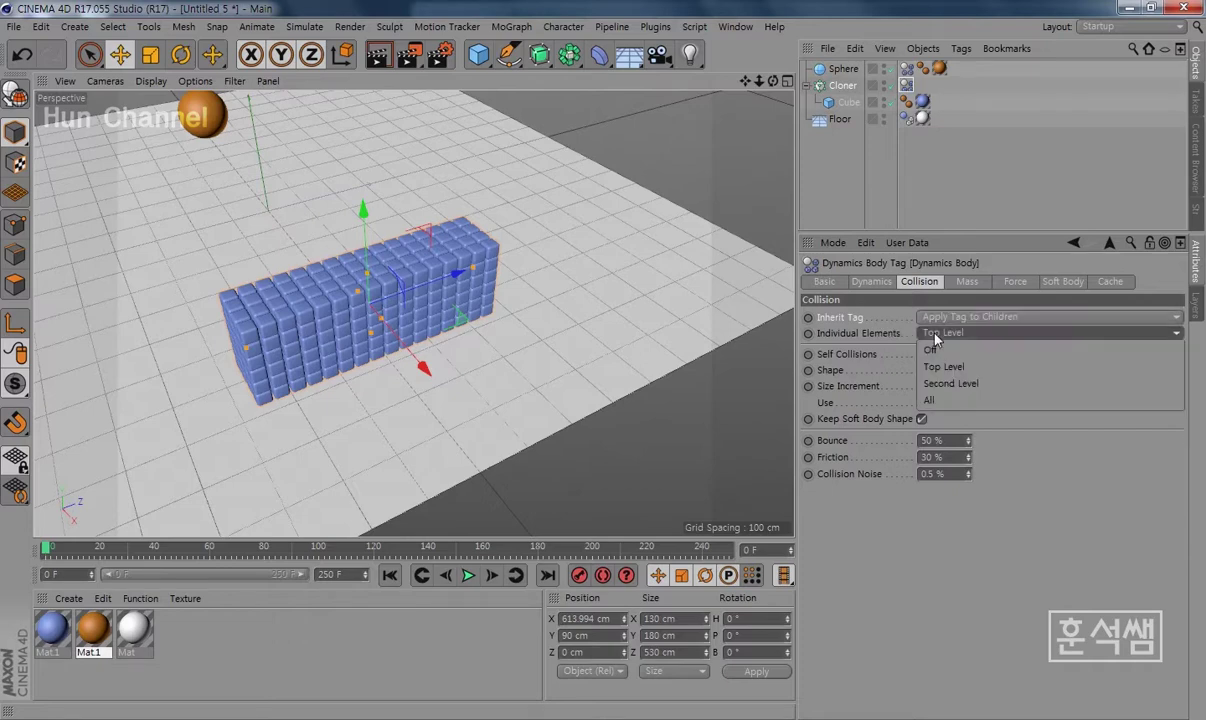
pyautogui.click(878, 334)
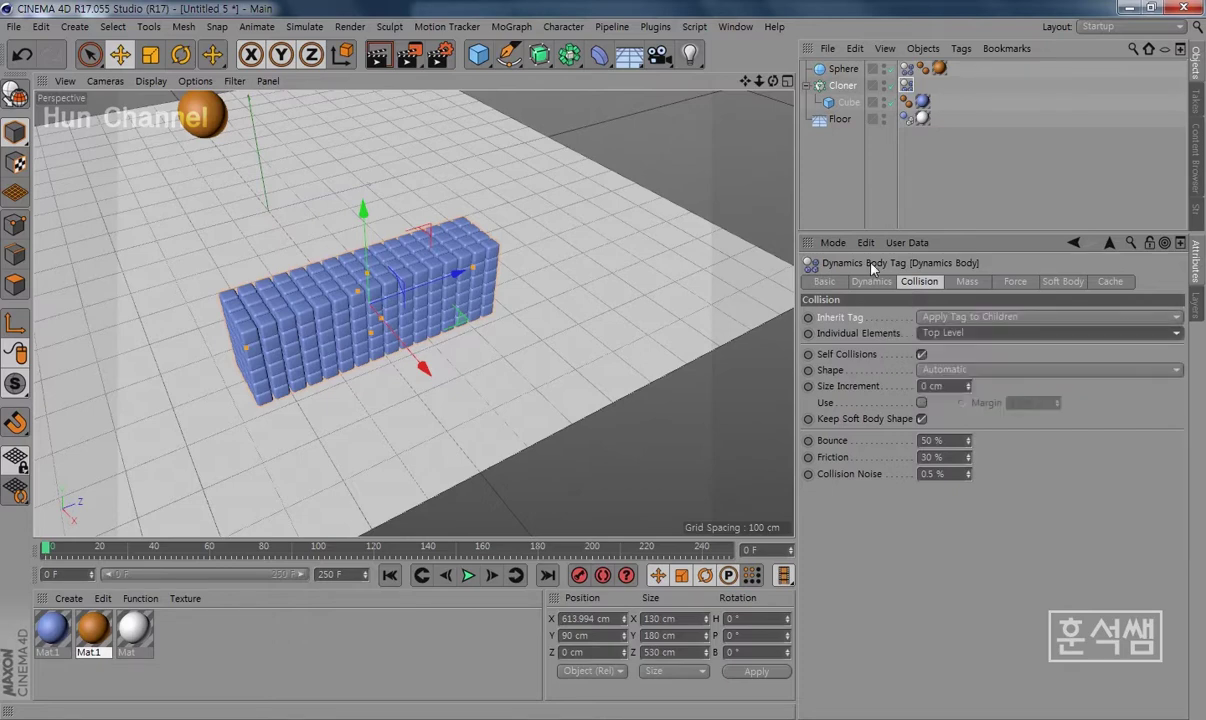
# In the sphere's Dynamics Body tag, set Initial Linear Velocity X to 1000 cm.
pyautogui.click(906, 69)
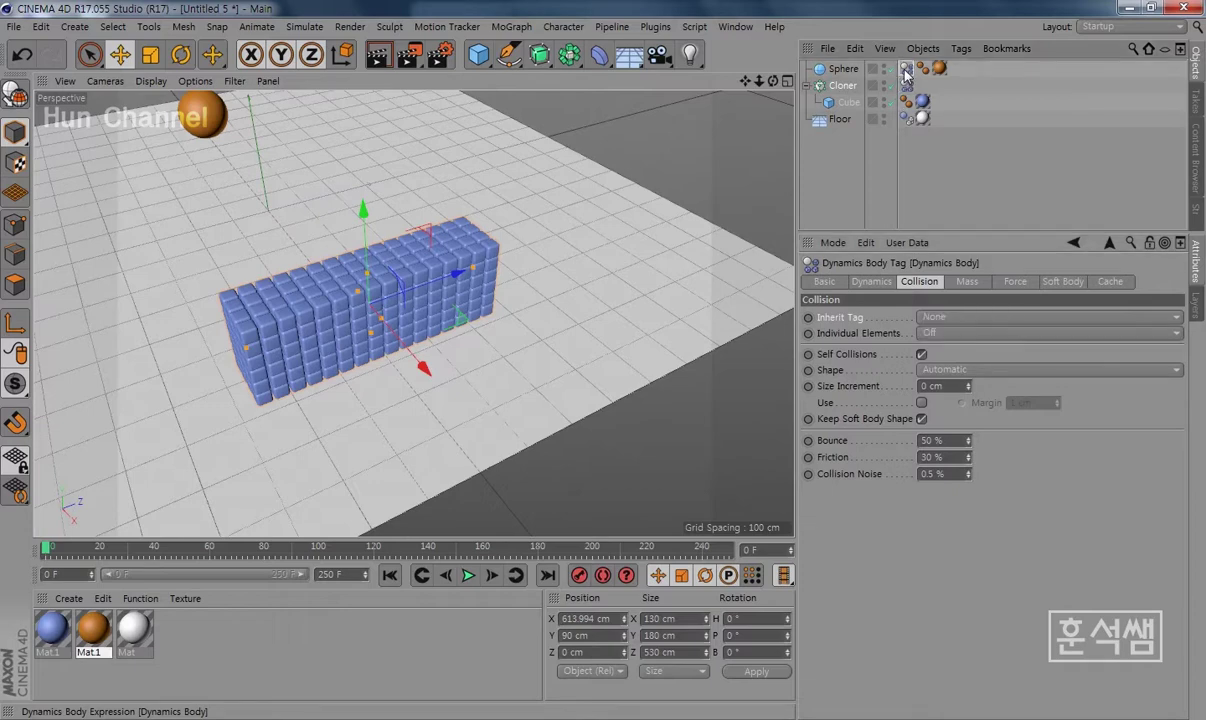
pyautogui.click(870, 282)
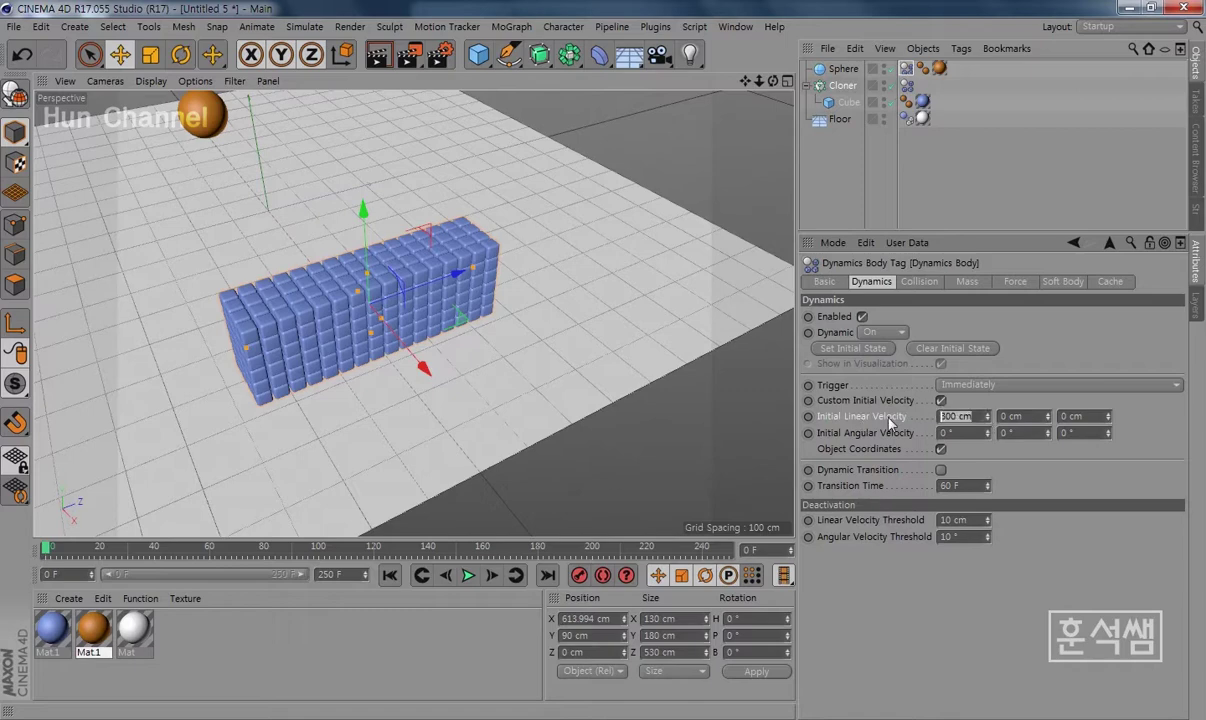
pyautogui.write('300')
pyautogui.press('Return')
pyautogui.write('800')
pyautogui.press('Return')
pyautogui.write('1000')
pyautogui.press('Return')
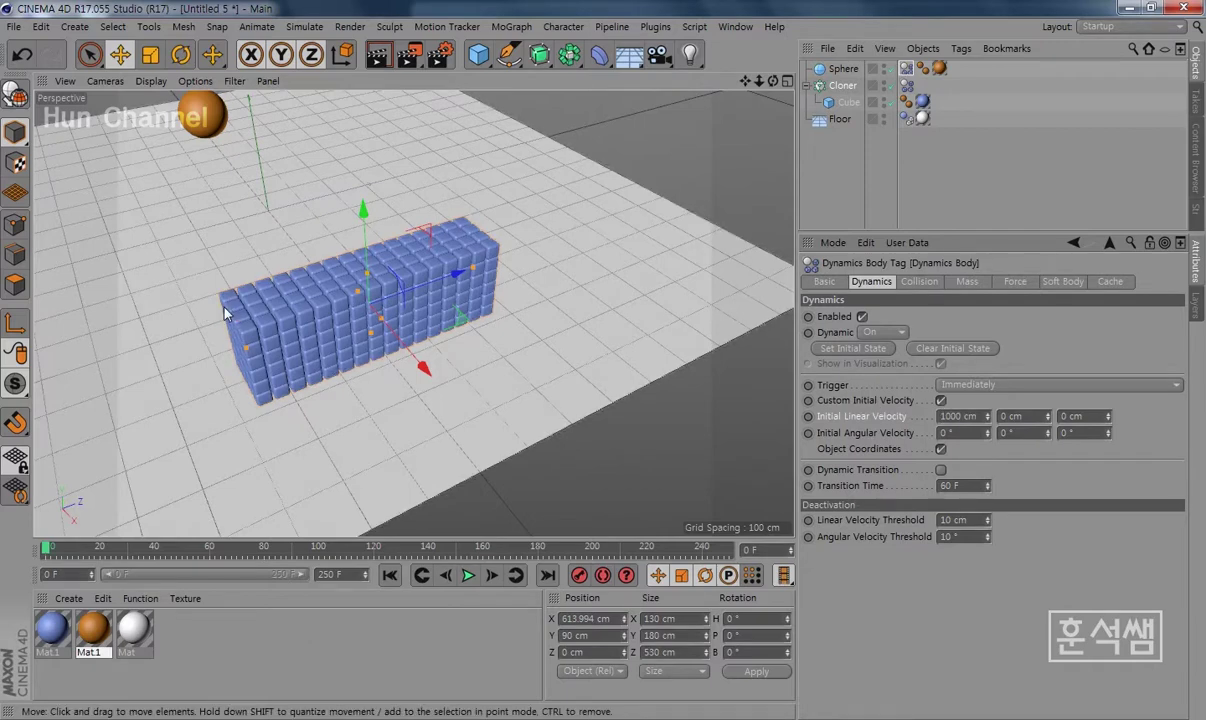
pyautogui.moveTo(211, 289)
pyautogui.keyDown('alt'); pyautogui.mouseDown()
pyautogui.moveTo(310, 352)
pyautogui.moveTo(390, 312)
pyautogui.moveTo(355, 350)
pyautogui.moveTo(374, 398)
pyautogui.moveTo(525, 385)
pyautogui.mouseUp(); pyautogui.keyUp('alt')
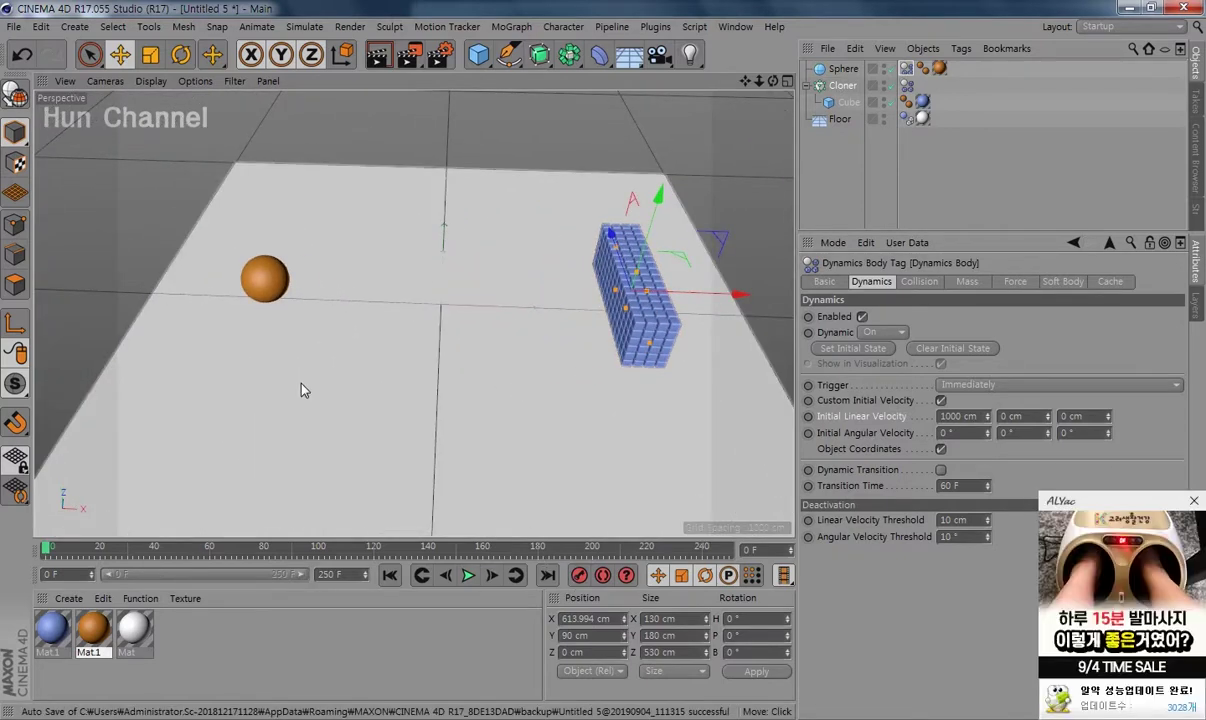
# Dismiss the popup and drag the orange sphere up to a Y position of about 339 cm.
pyautogui.click(1193, 501)
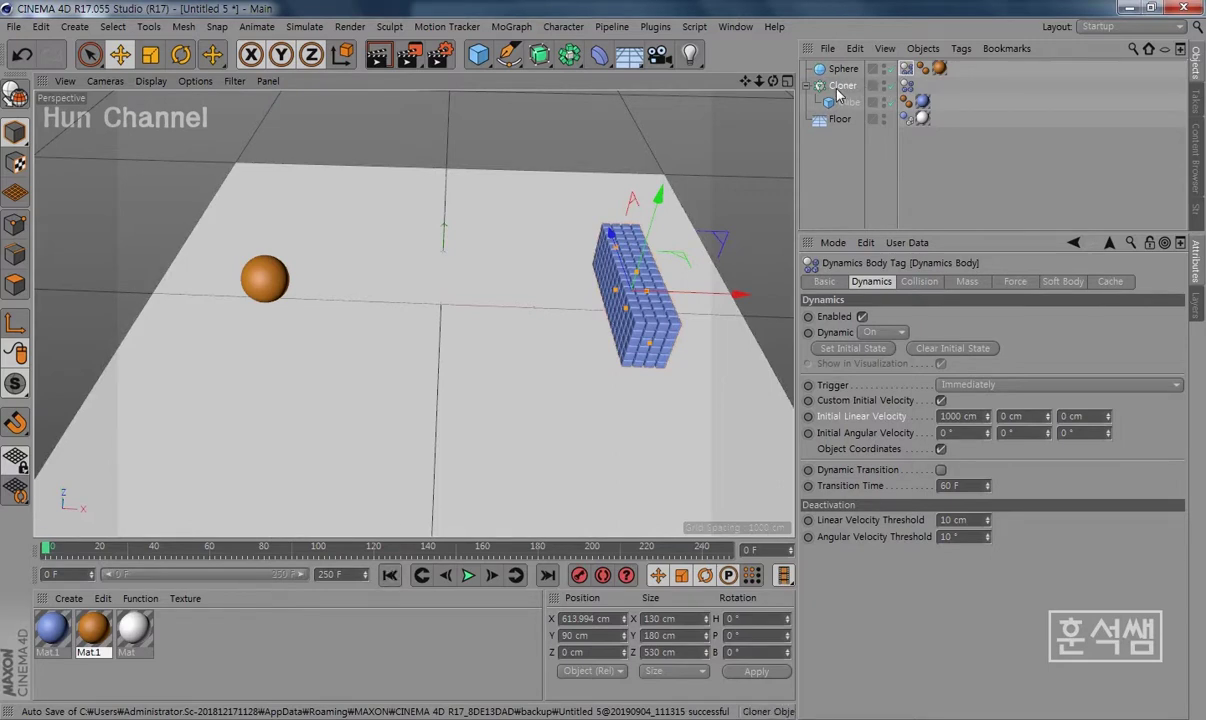
pyautogui.click(264, 279)
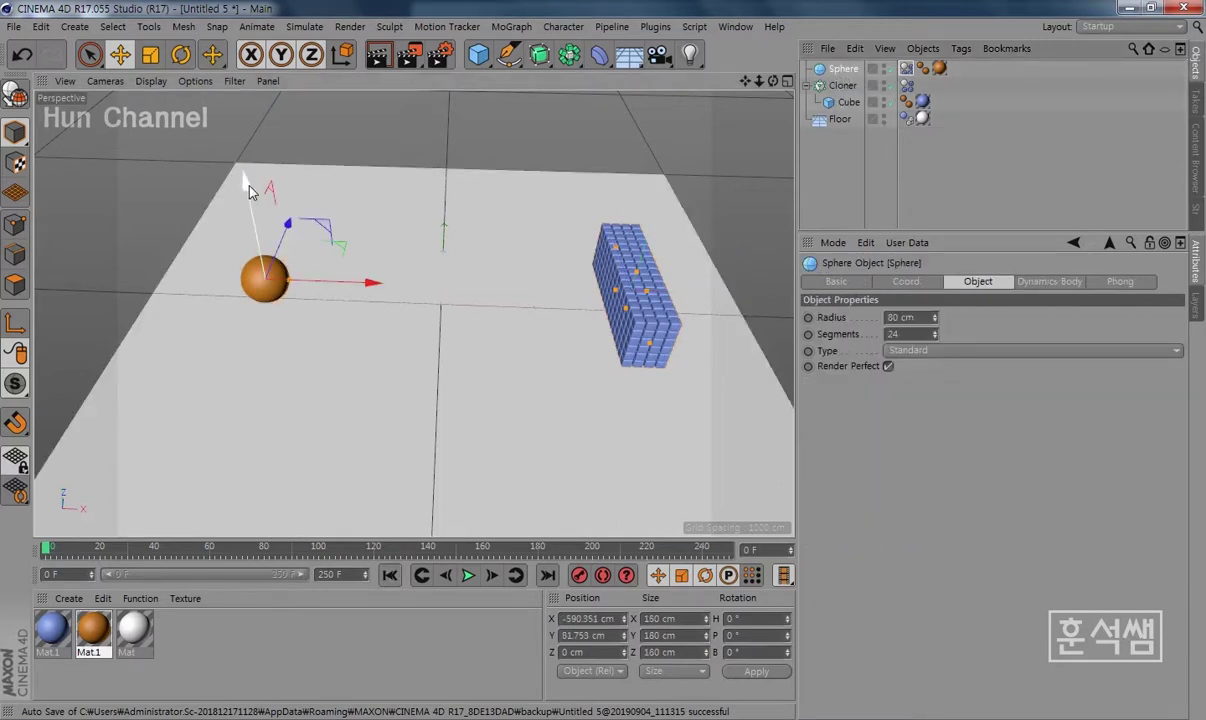
pyautogui.moveTo(249, 186); pyautogui.dragTo(238, 145)
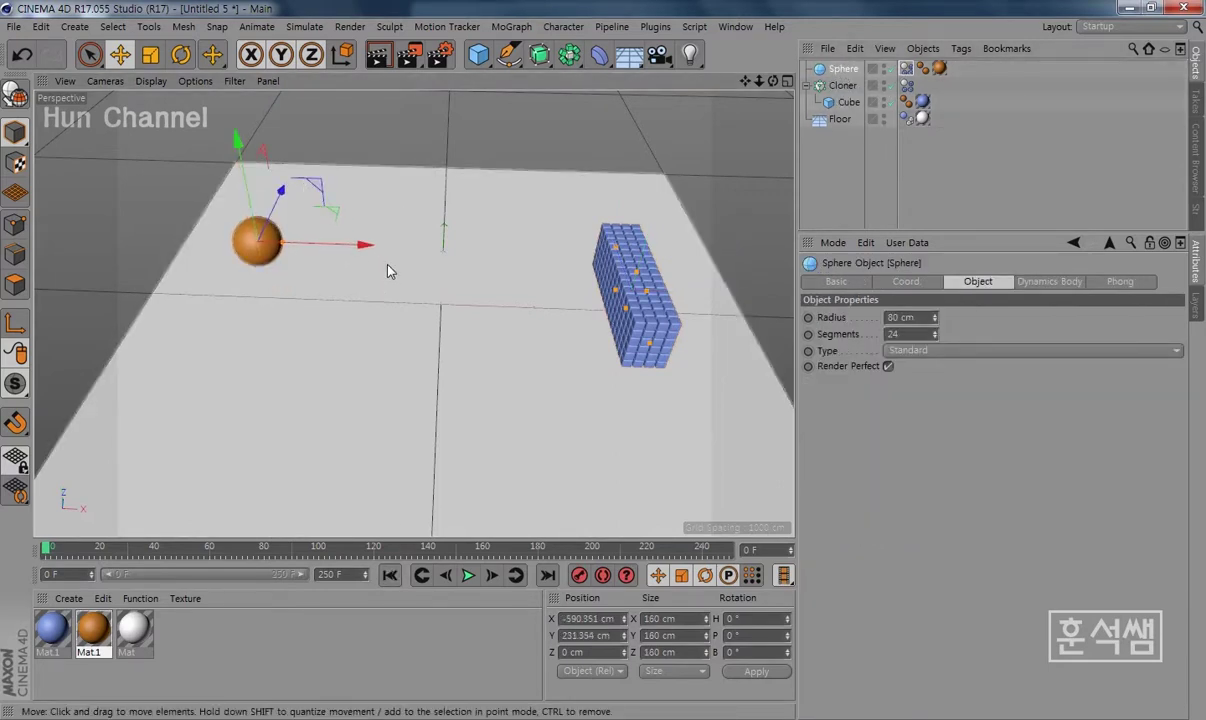
pyautogui.keyDown('alt'); pyautogui.moveTo(390, 271); pyautogui.dragTo(325, 255); pyautogui.keyUp('alt')
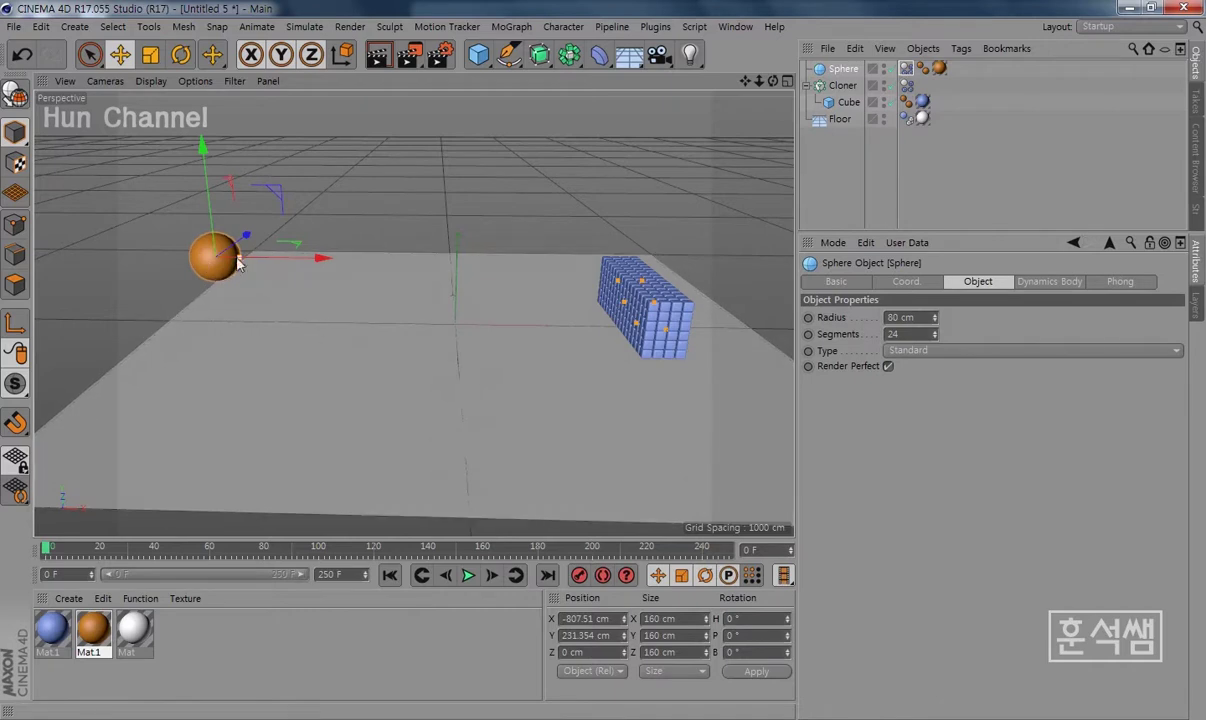
pyautogui.moveTo(202, 148); pyautogui.dragTo(201, 114)
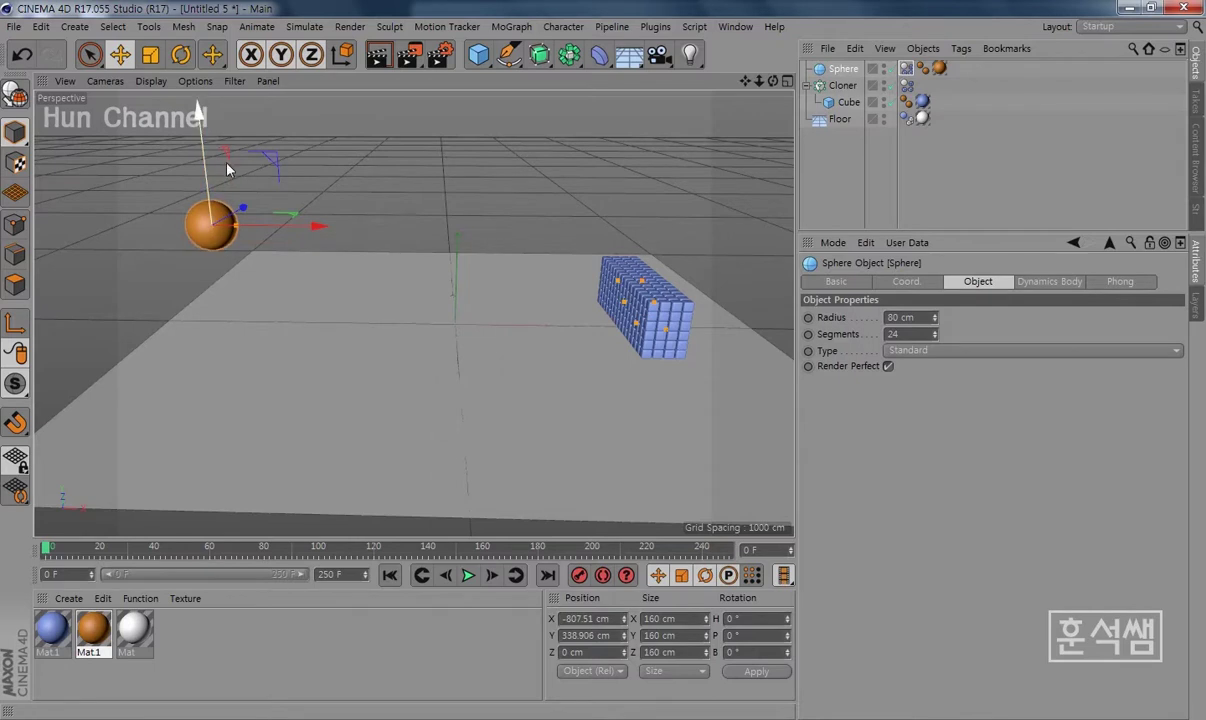
# Play and rewind the simulation twice to test the raised sphere's launch.
pyautogui.click(467, 575)
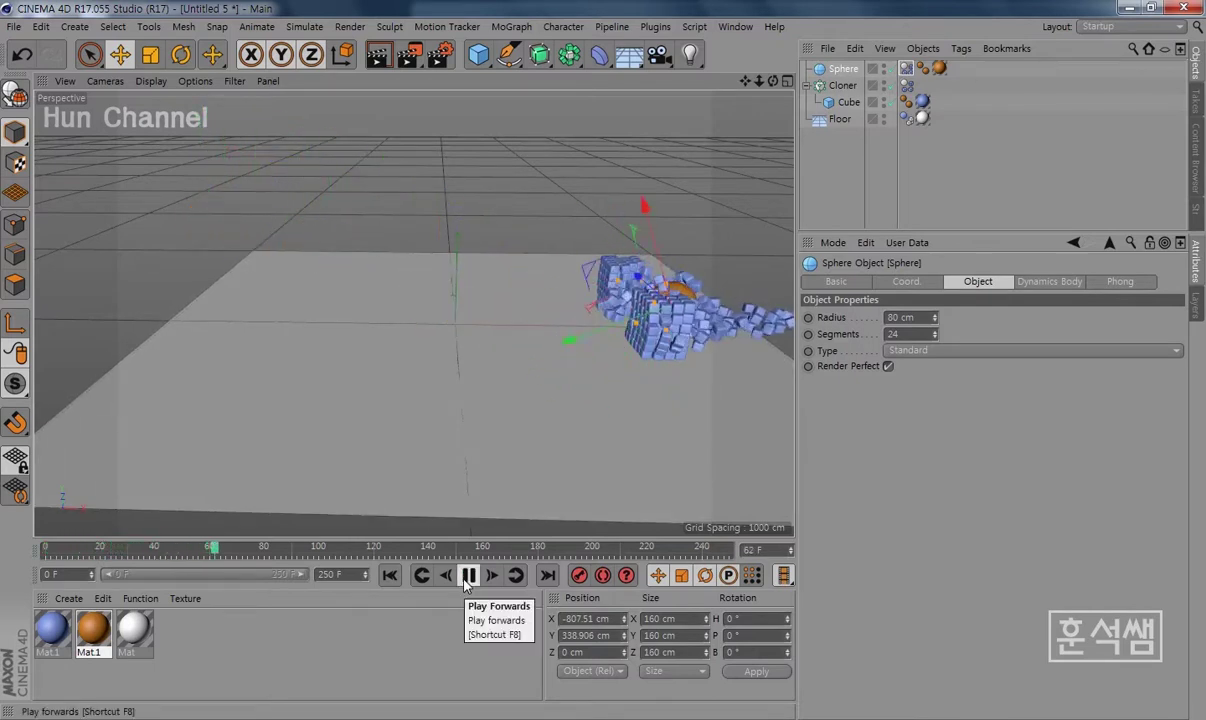
pyautogui.click(468, 575)
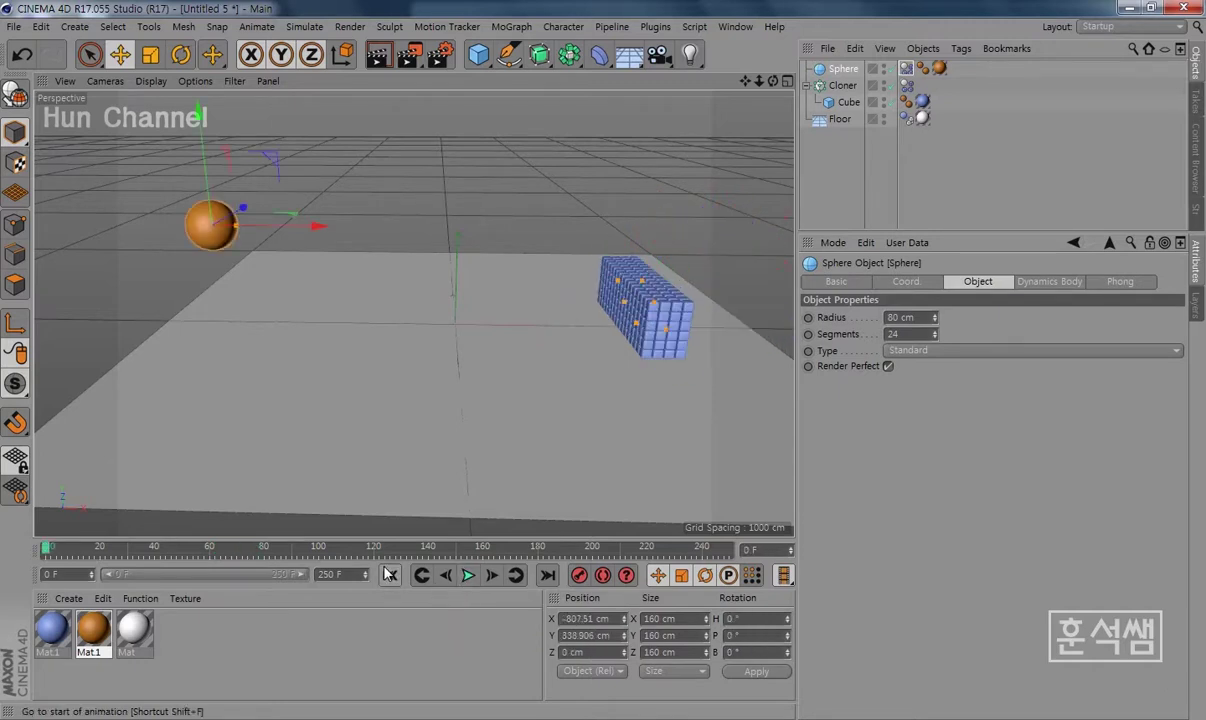
pyautogui.click(390, 575)
pyautogui.click(468, 575)
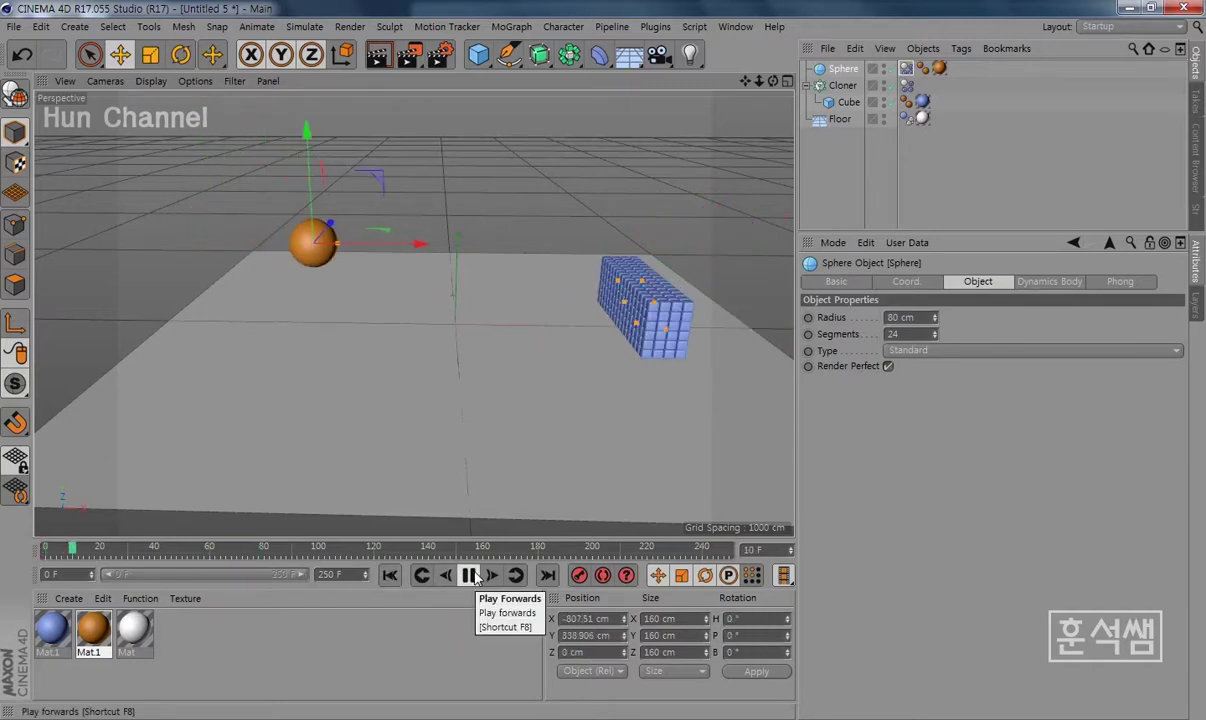
pyautogui.click(468, 575)
pyautogui.click(390, 575)
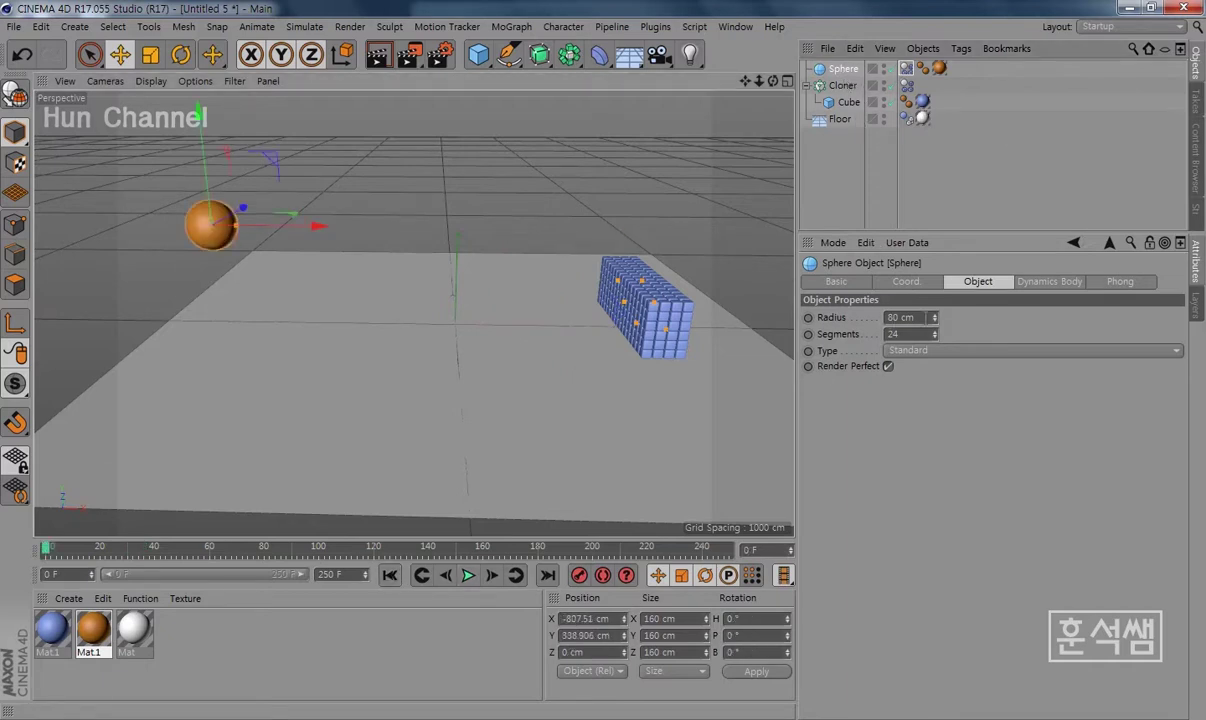
pyautogui.click(900, 317)
pyautogui.write('60')
# Set the sphere's radius to 60 cm and collision Bounce to 80 %, then play the simulation.
pyautogui.press('Return')
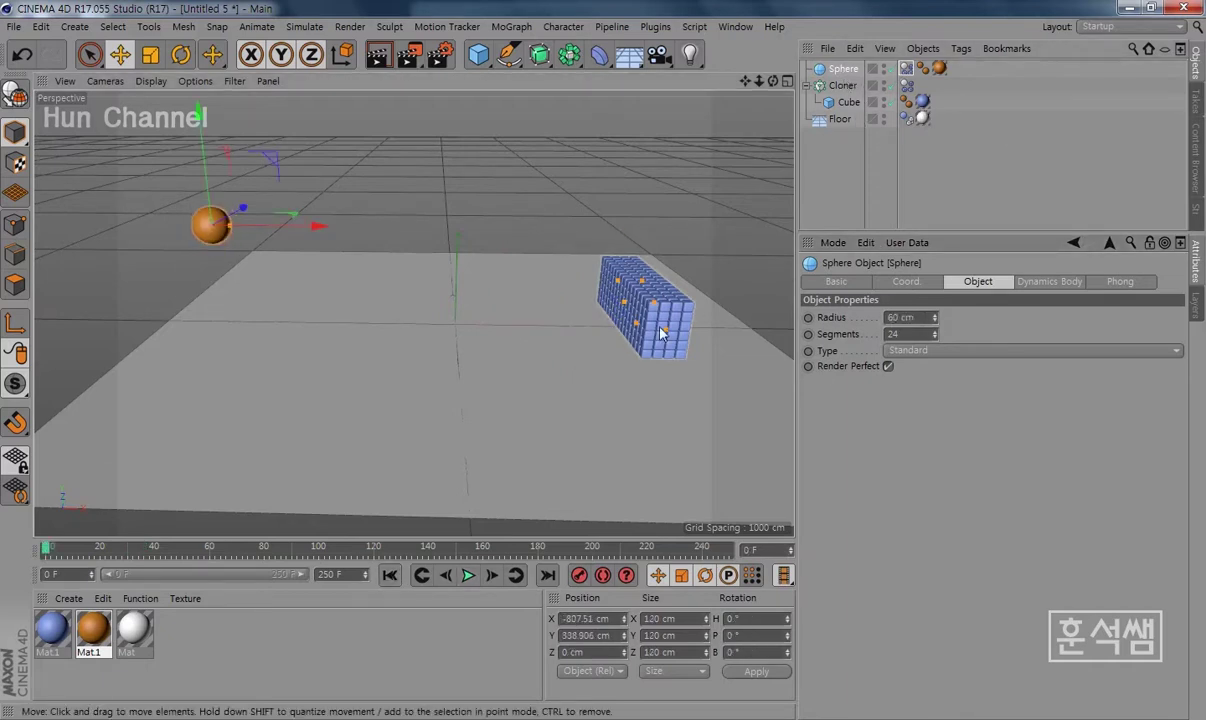
pyautogui.click(907, 70)
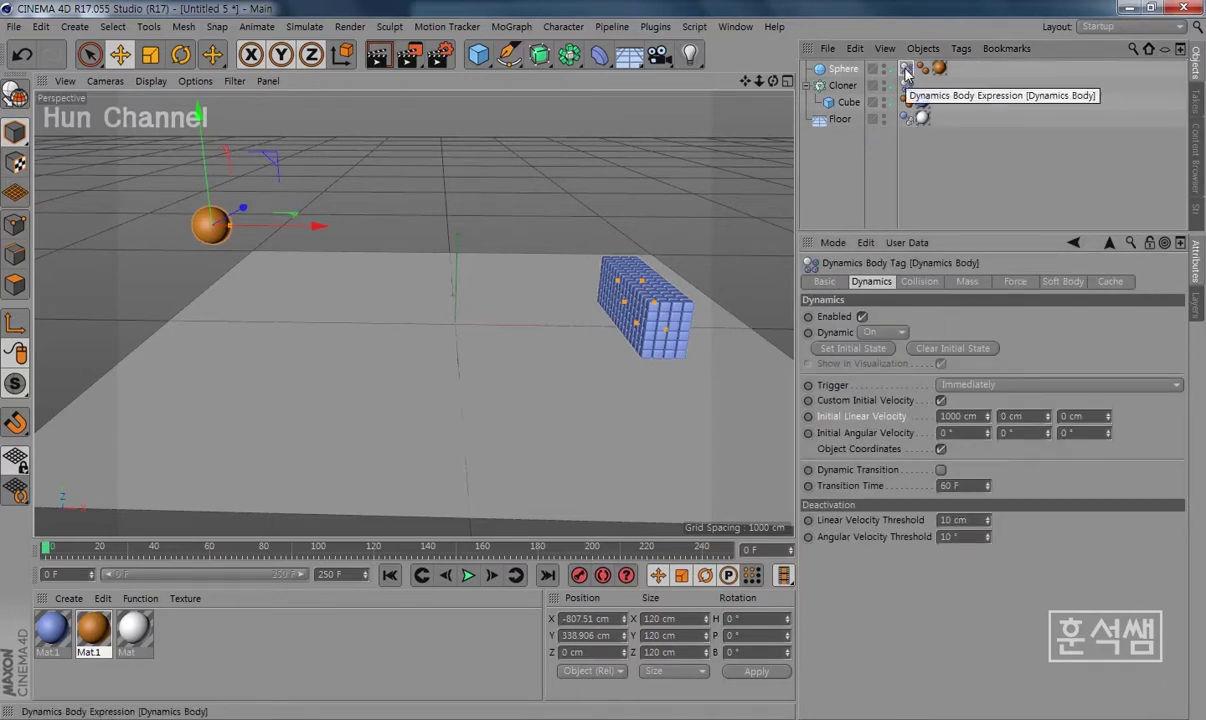
pyautogui.click(928, 284)
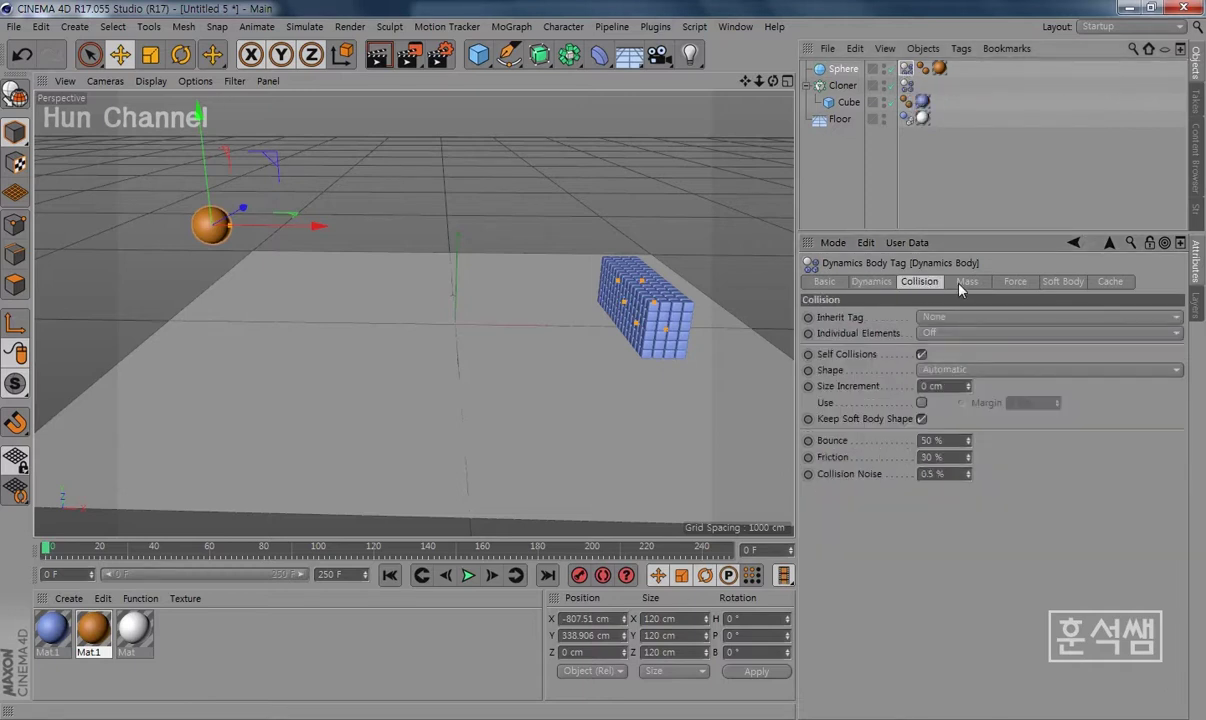
pyautogui.click(963, 440)
pyautogui.write('80')
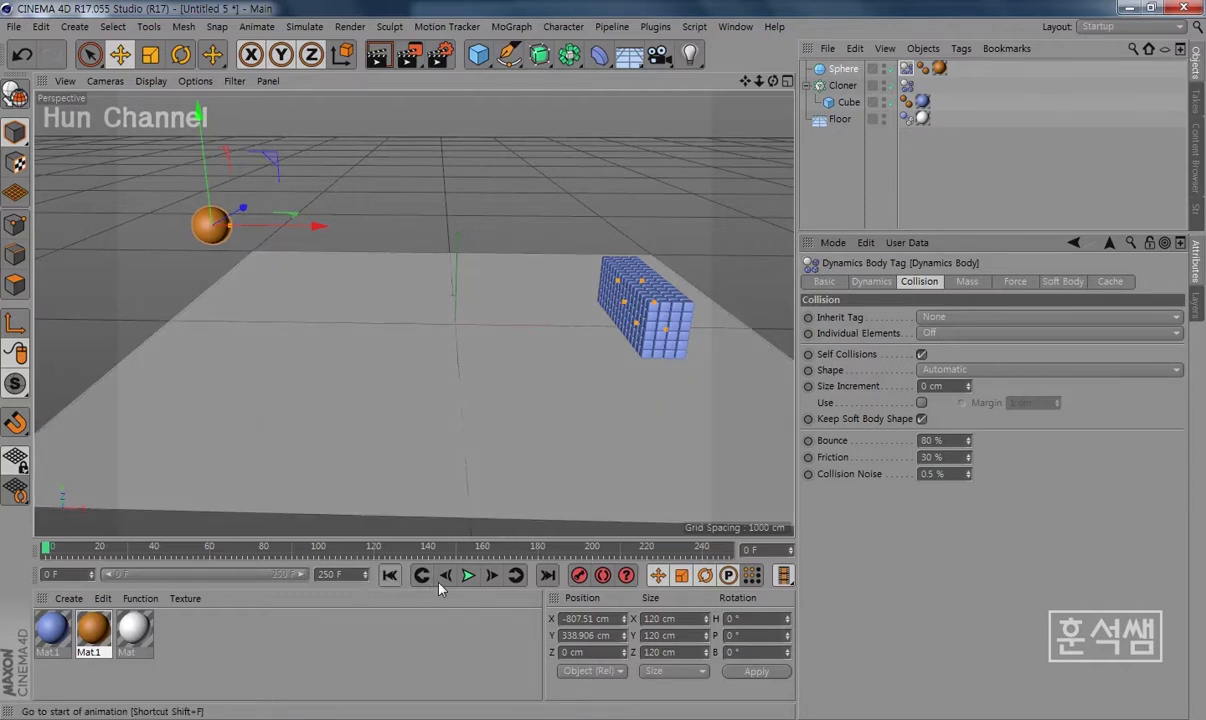
pyautogui.click(468, 575)
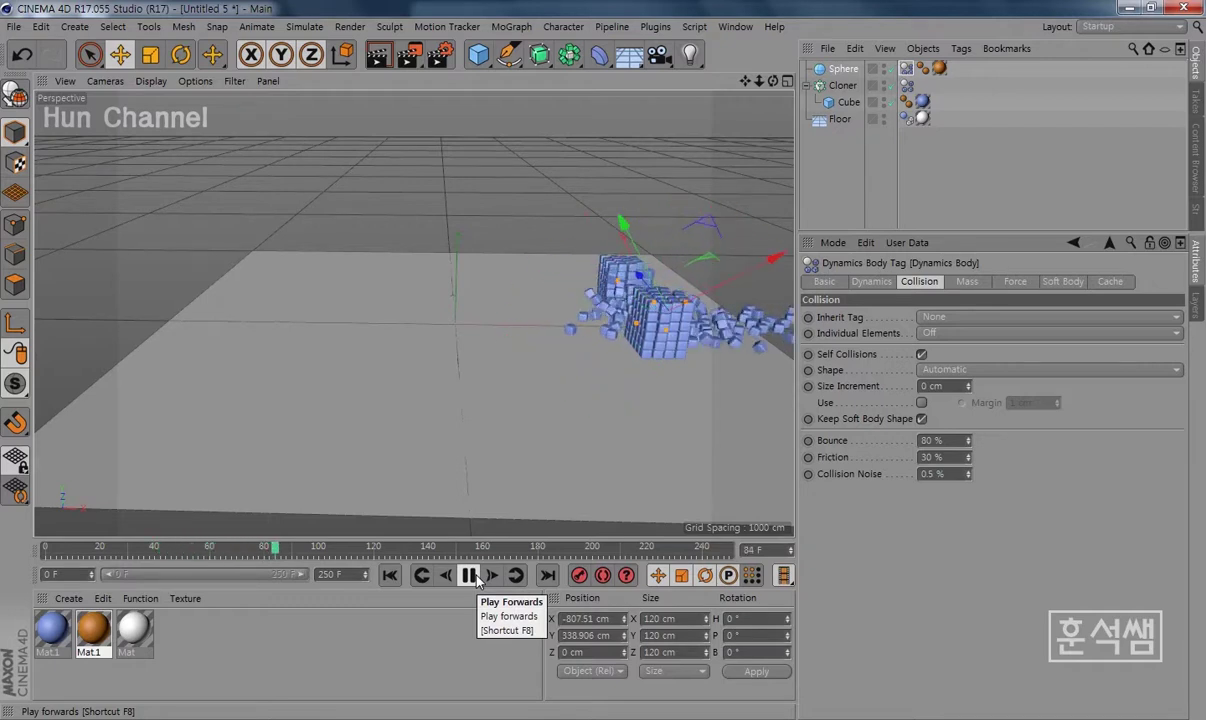
# Move the sphere left to X -999.622 cm and replay the simulation, stopping at frame 121.
pyautogui.click(470, 576)
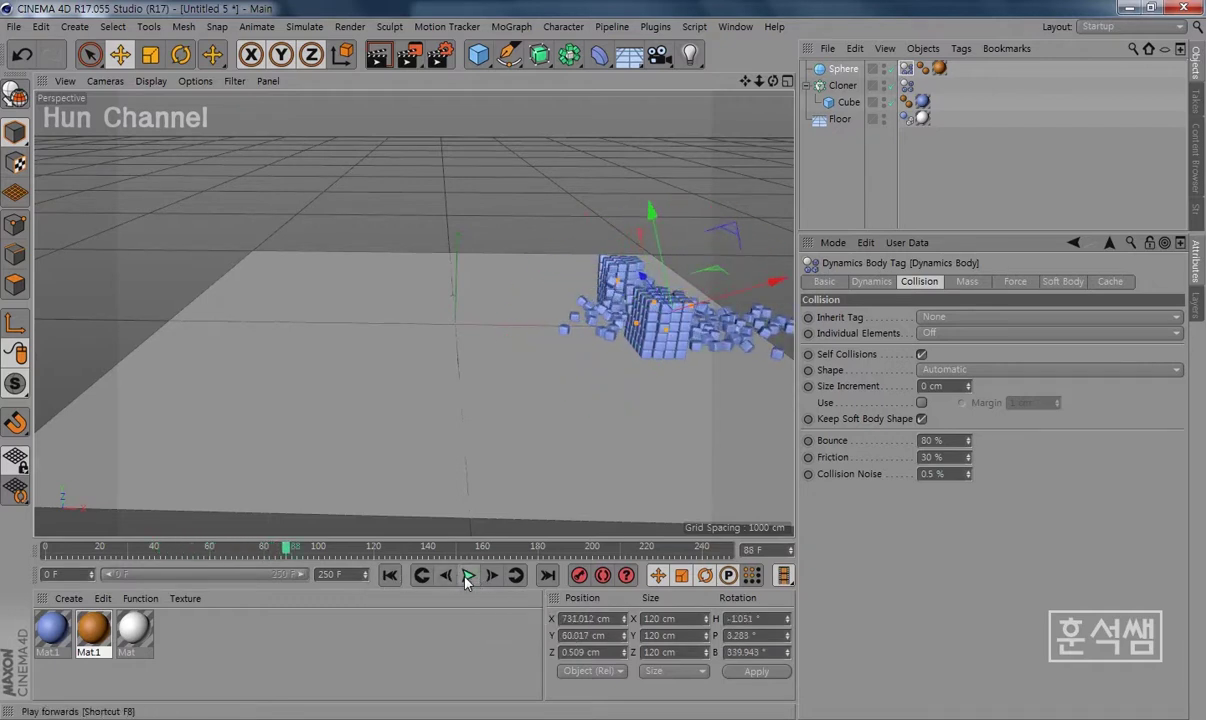
pyautogui.click(390, 576)
pyautogui.moveTo(318, 231); pyautogui.dragTo(260, 229)
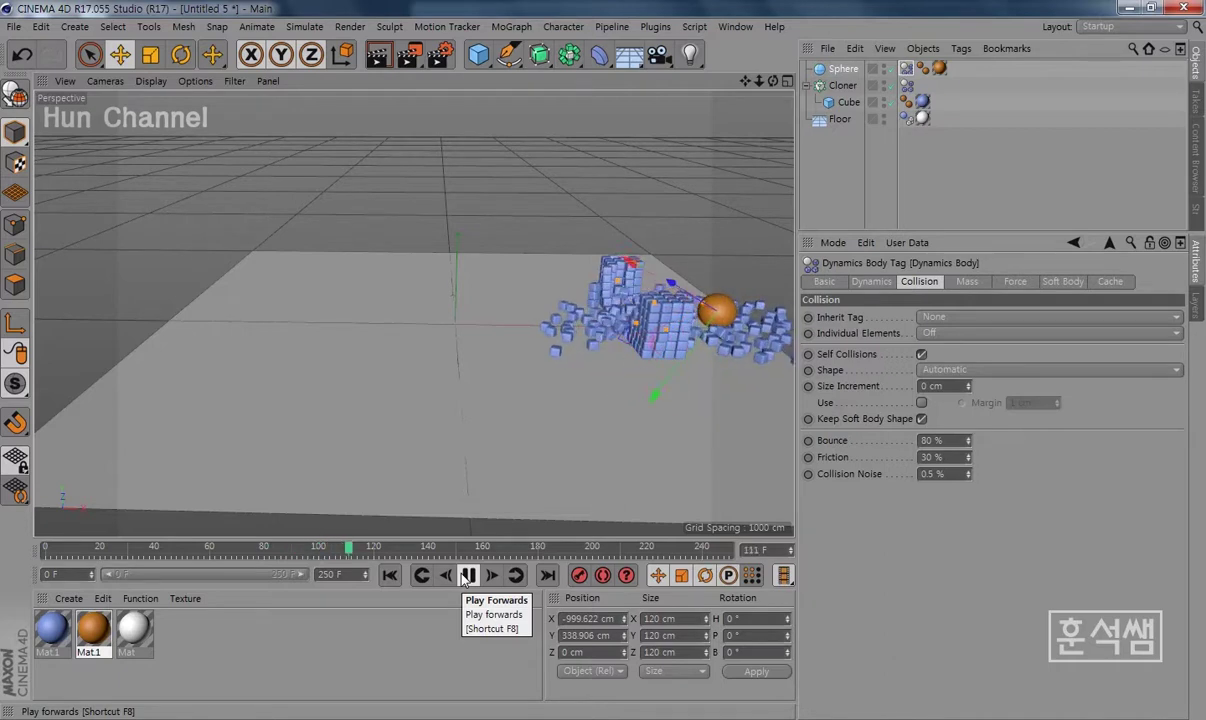
pyautogui.click(466, 576)
pyautogui.click(389, 576)
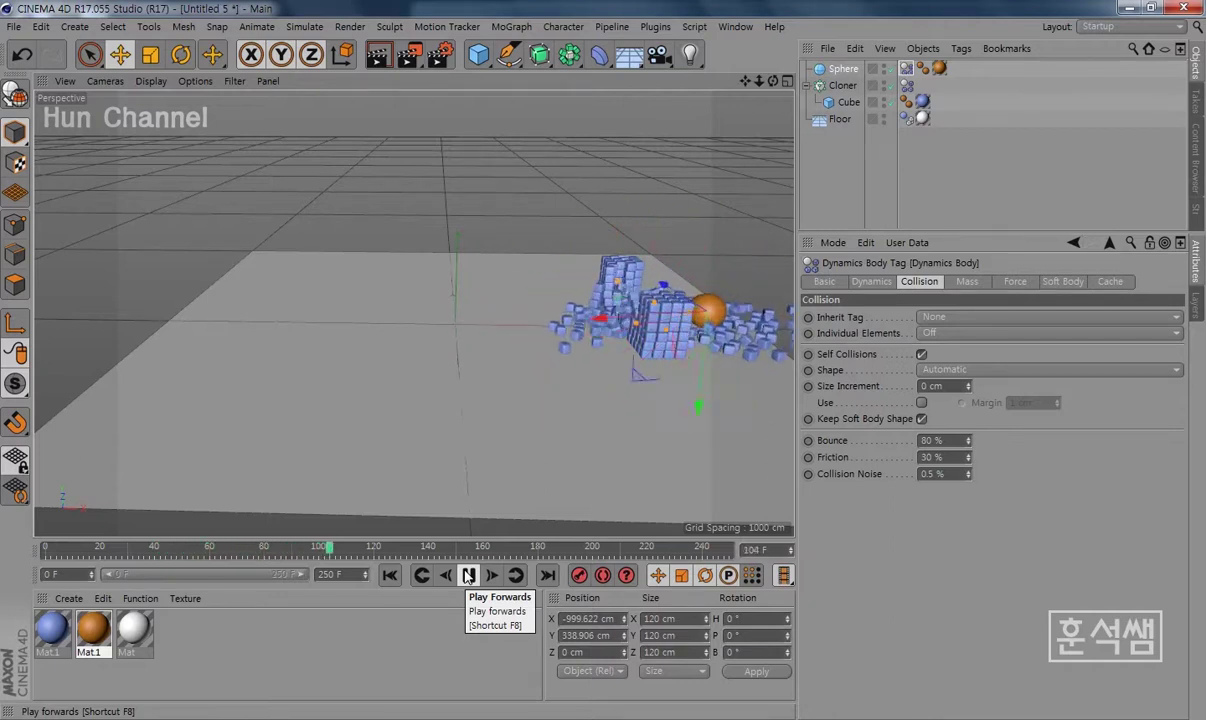
pyautogui.click(468, 577)
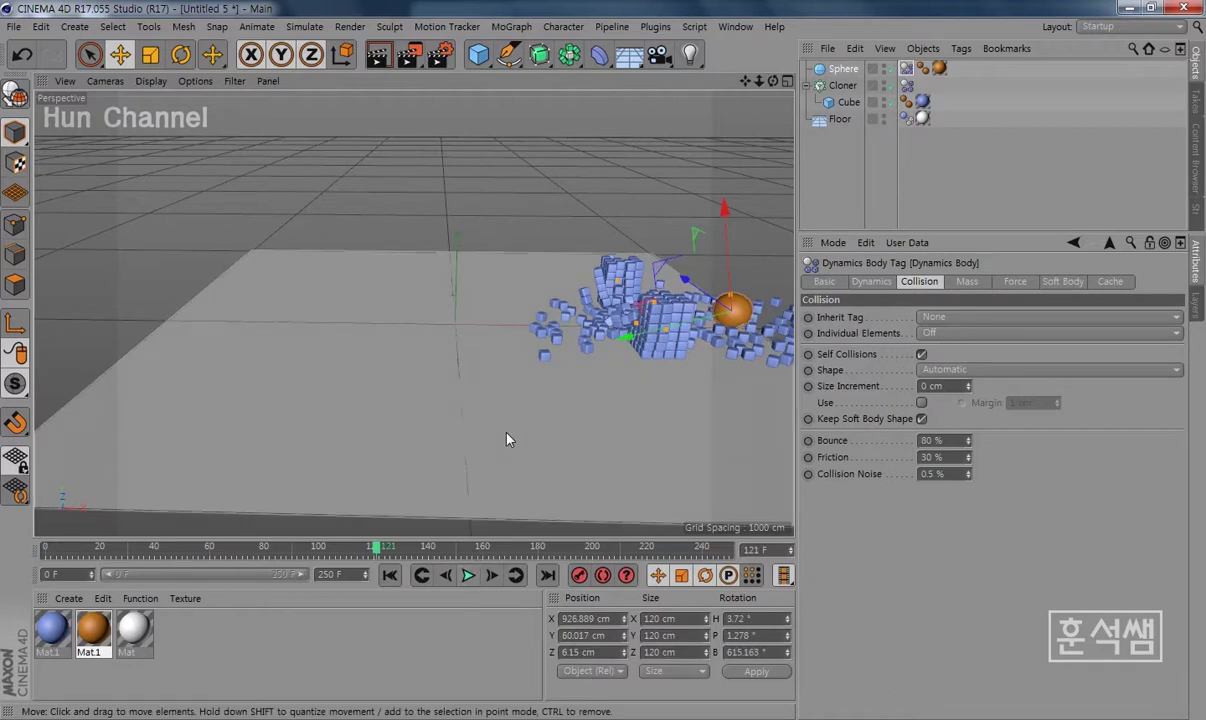
pyautogui.click(735, 27)
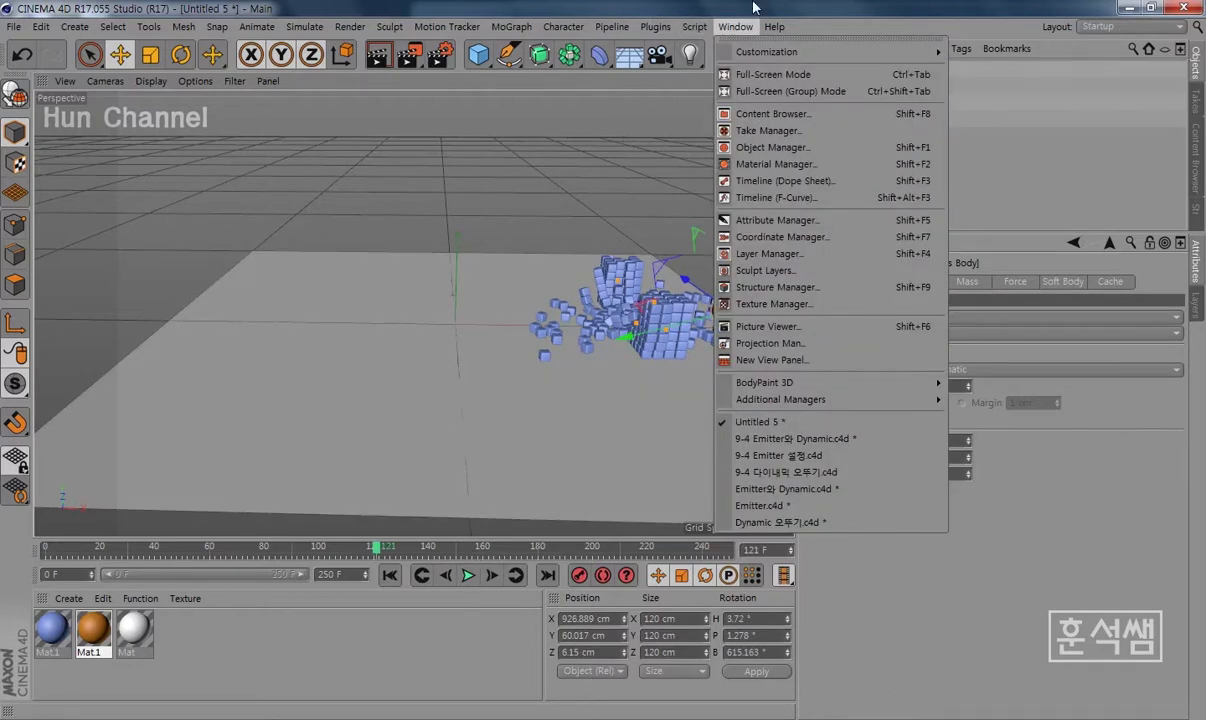
pyautogui.click(766, 446)
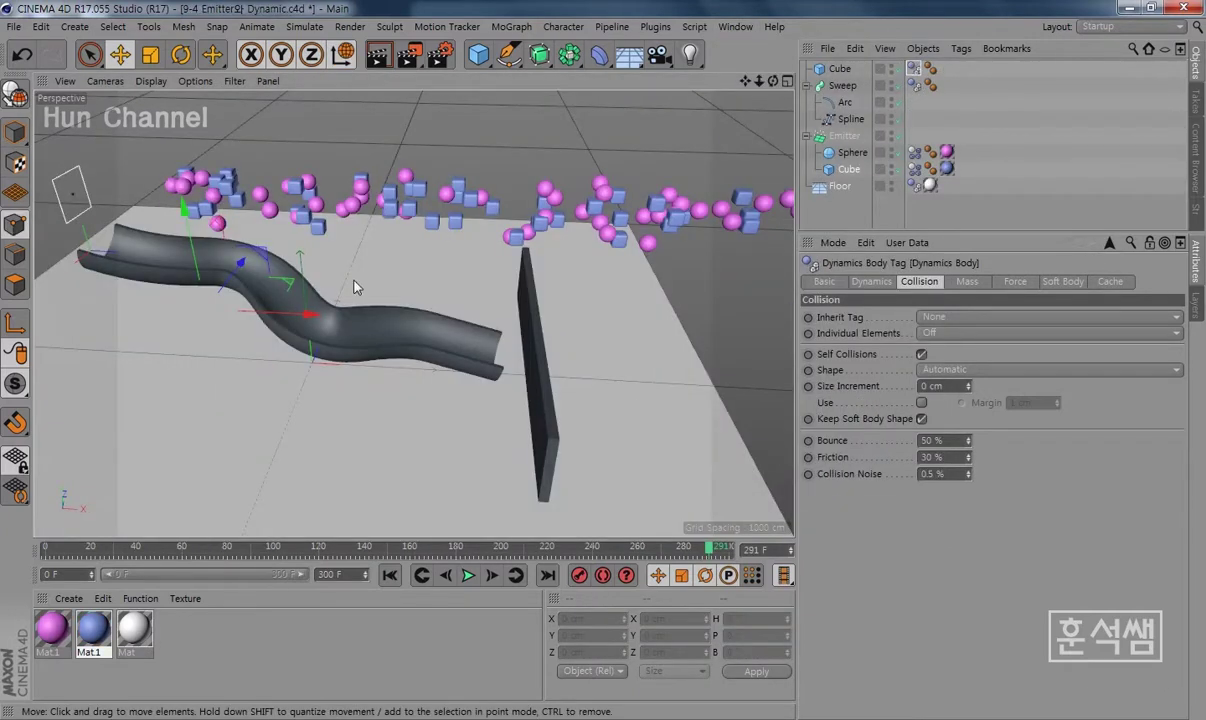
pyautogui.click(392, 576)
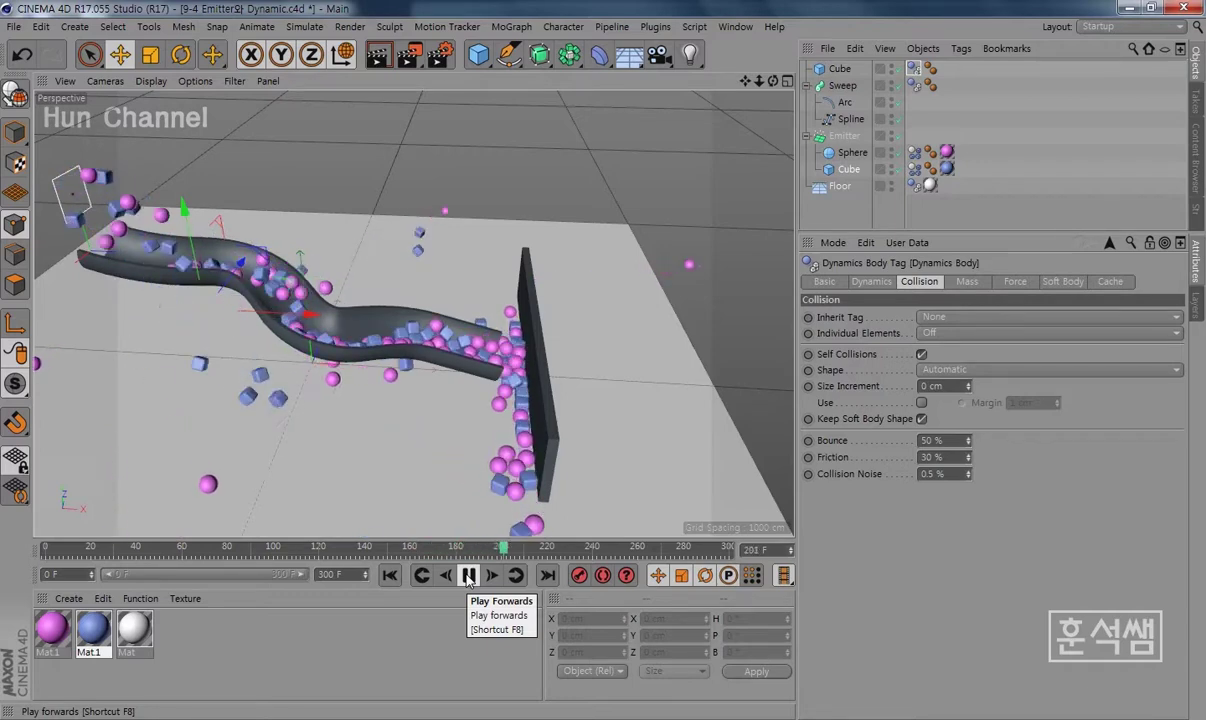
pyautogui.click(468, 577)
pyautogui.click(734, 28)
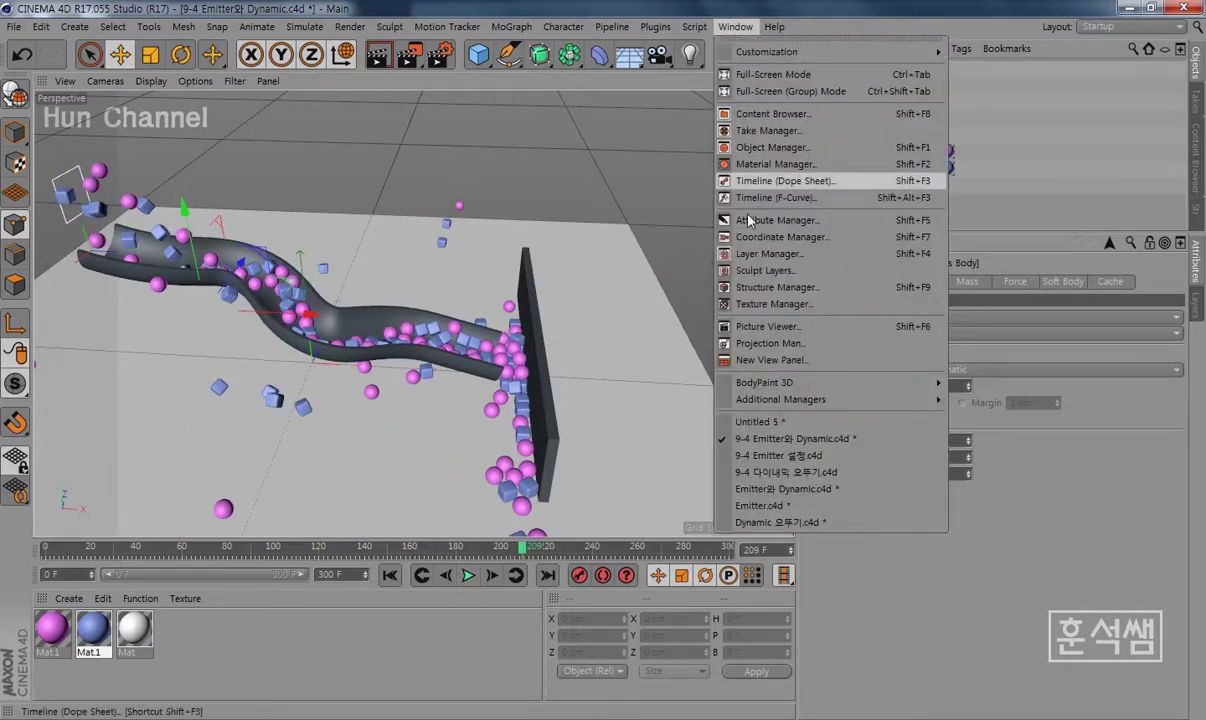
pyautogui.click(780, 421)
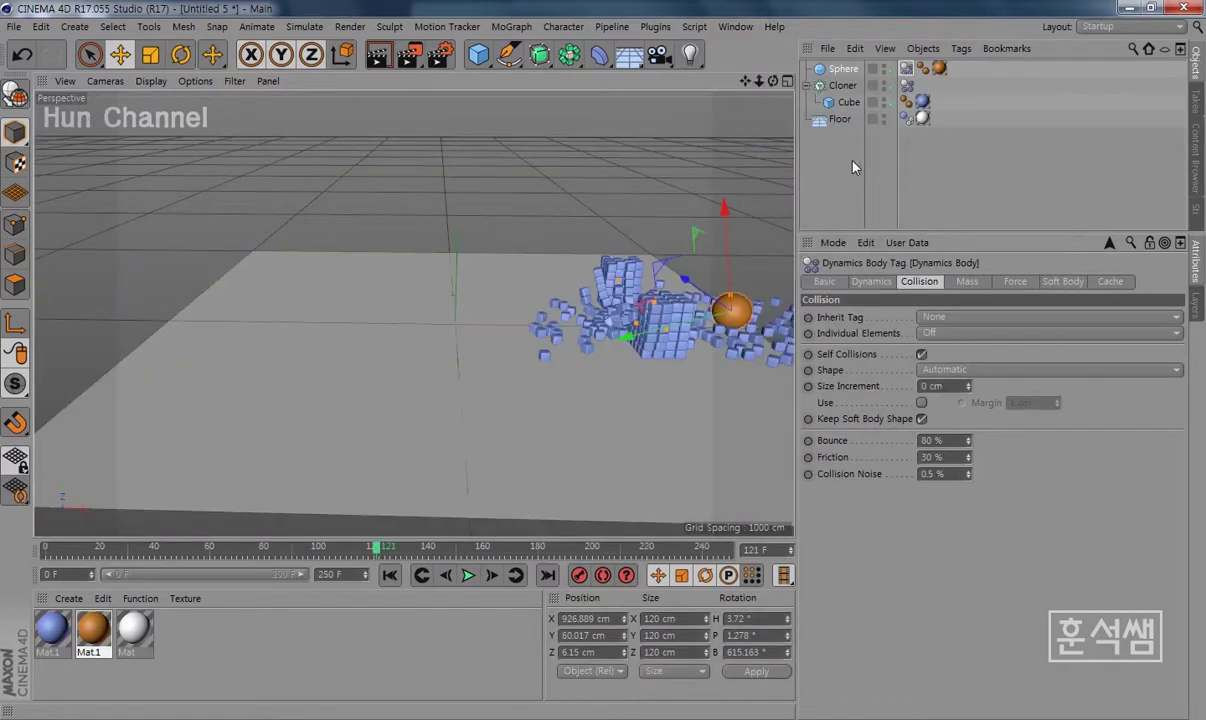
pyautogui.click(390, 576)
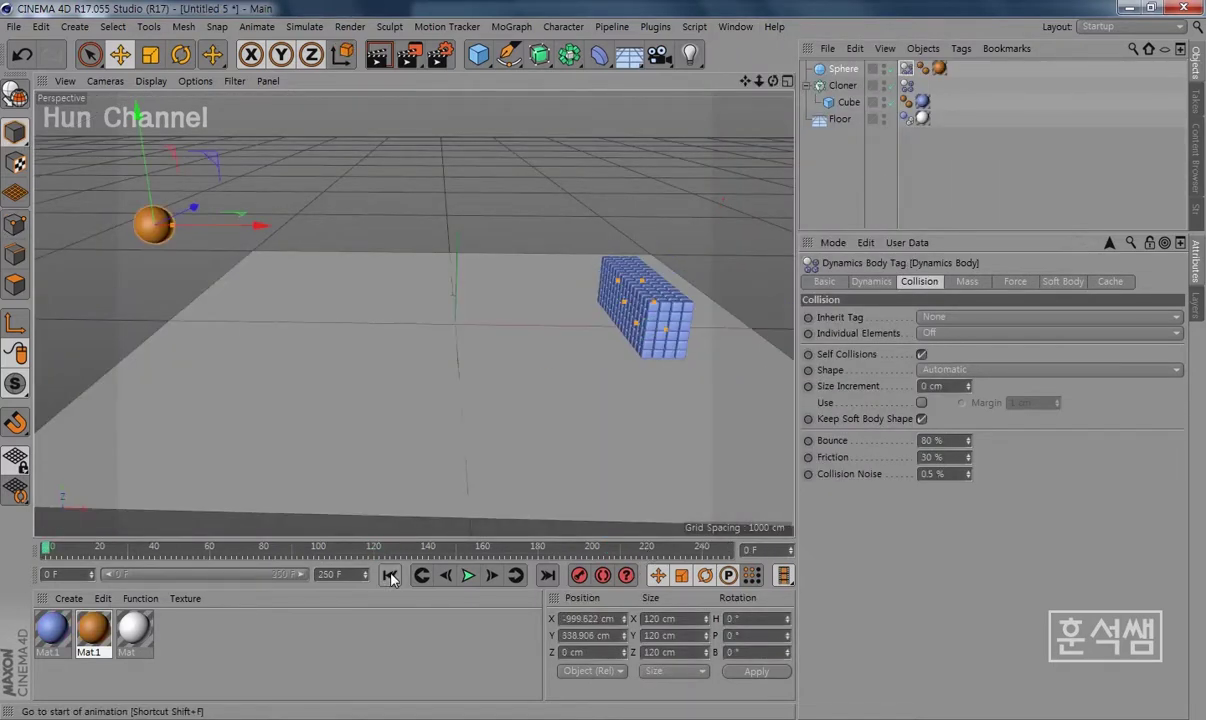